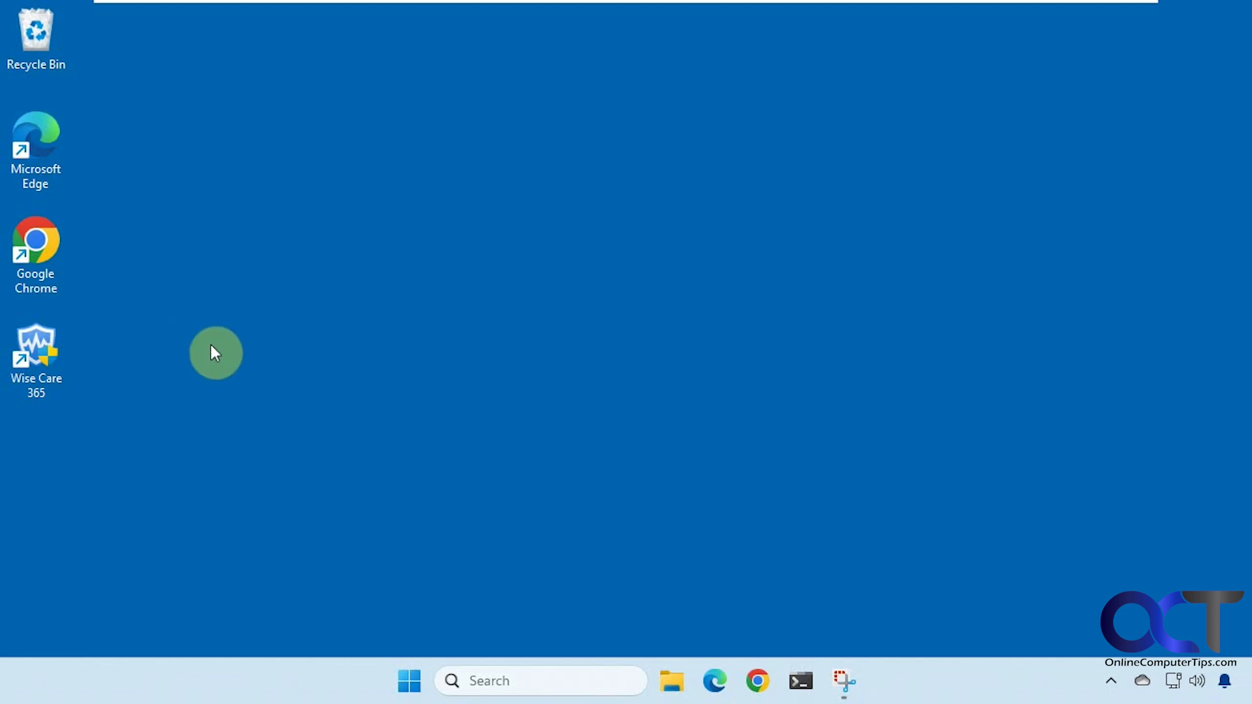
# Launch Wise Care 365, approve the UAC prompt, and maximize its window on the PC Checkup page
pyautogui.doubleClick(41, 357)
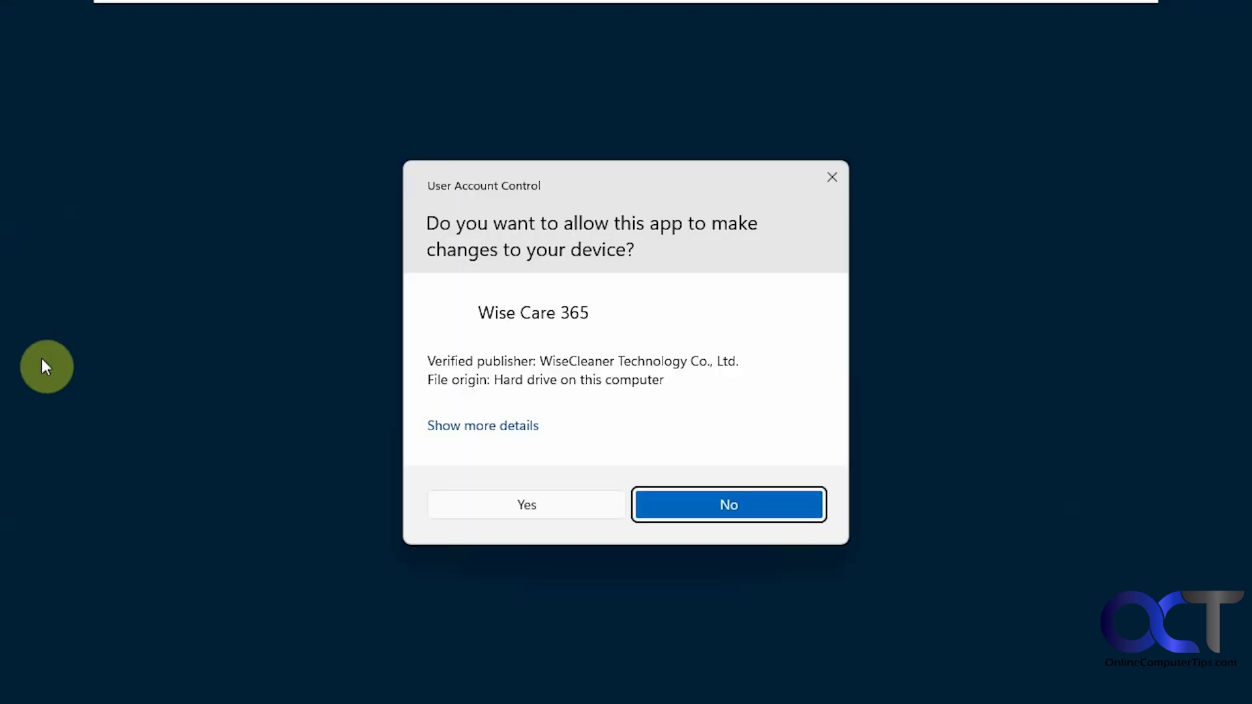
pyautogui.click(506, 498)
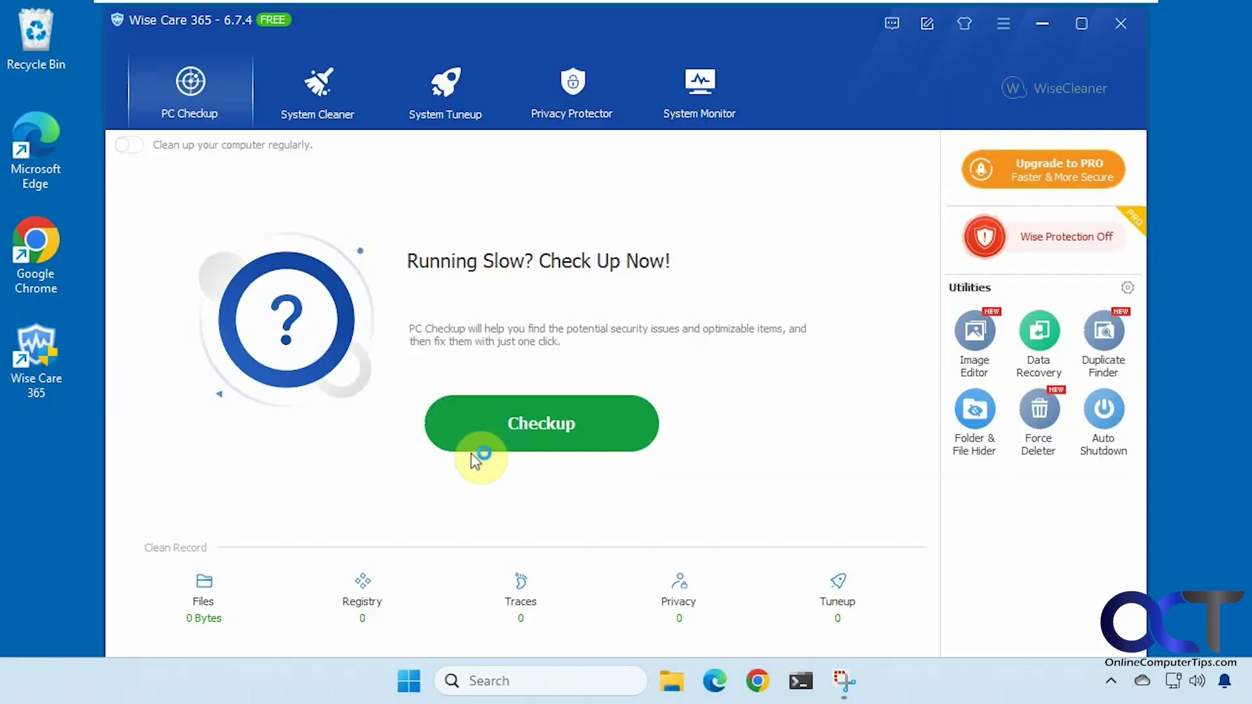
pyautogui.click(1082, 25)
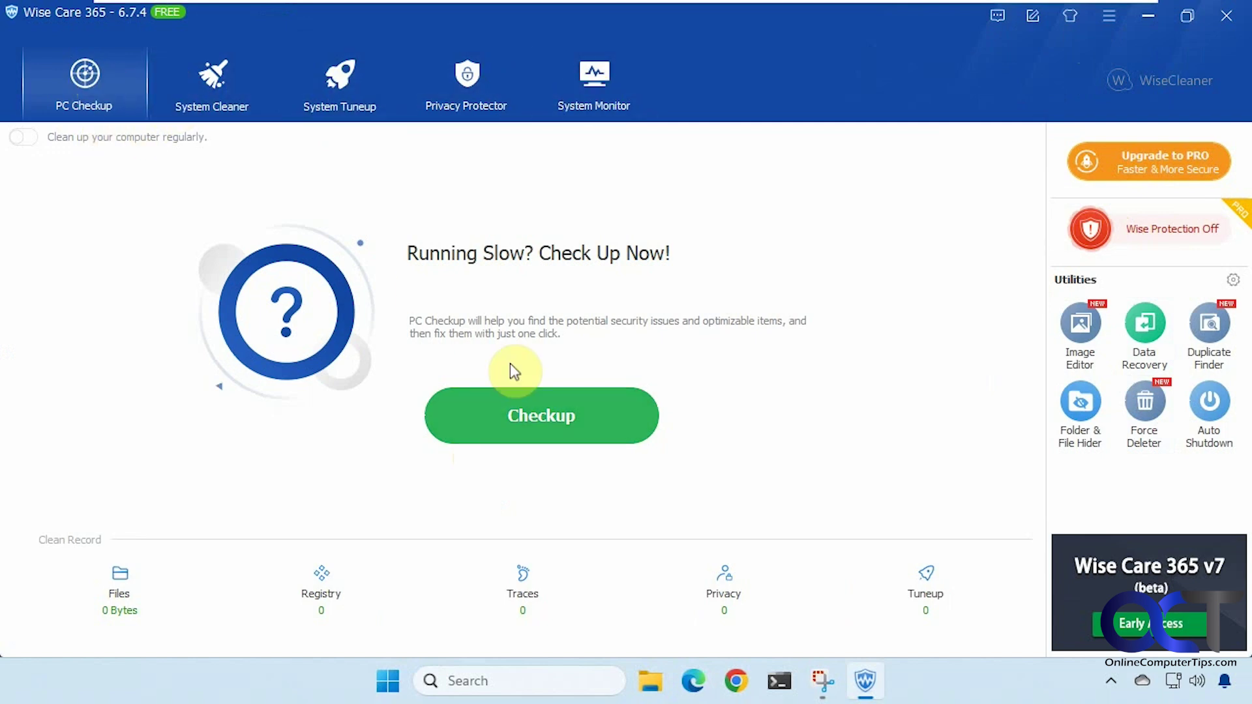
# Run the PC Checkup (9513 items, 4.47 GB) and review Privacy Traces, Security Projects, Useless Files and Old Prefetch Data
pyautogui.click(541, 416)
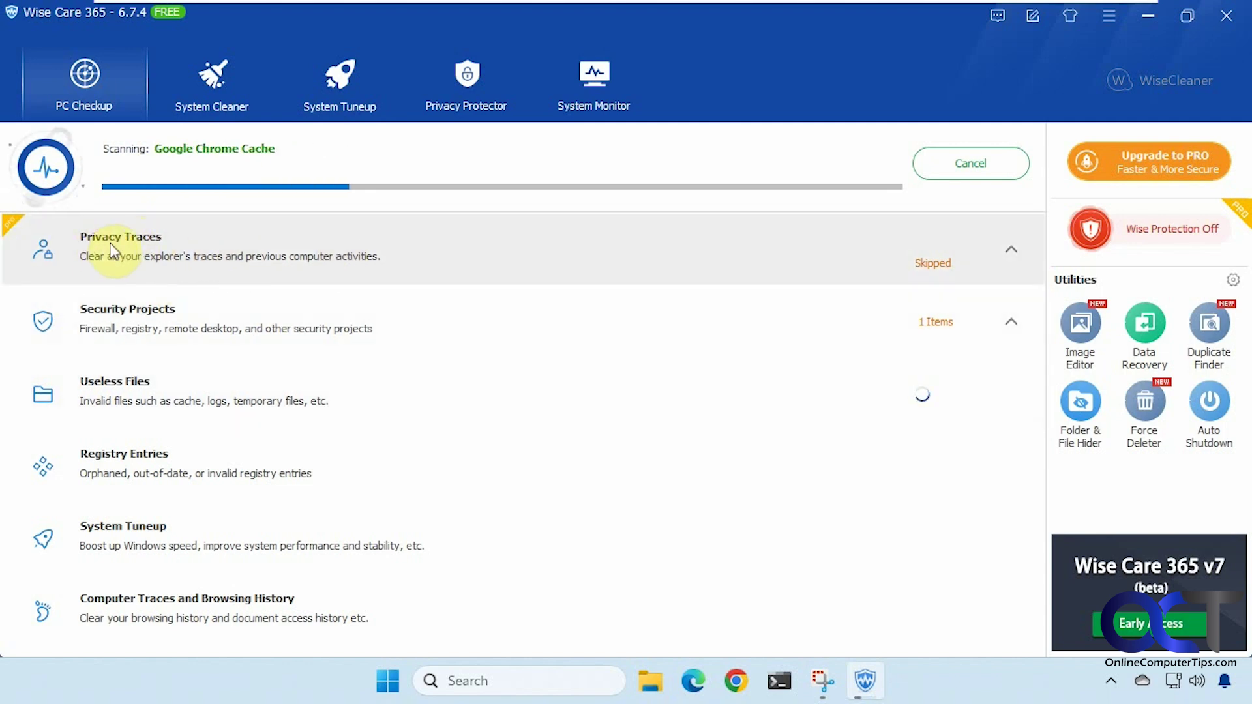
pyautogui.click(1019, 254)
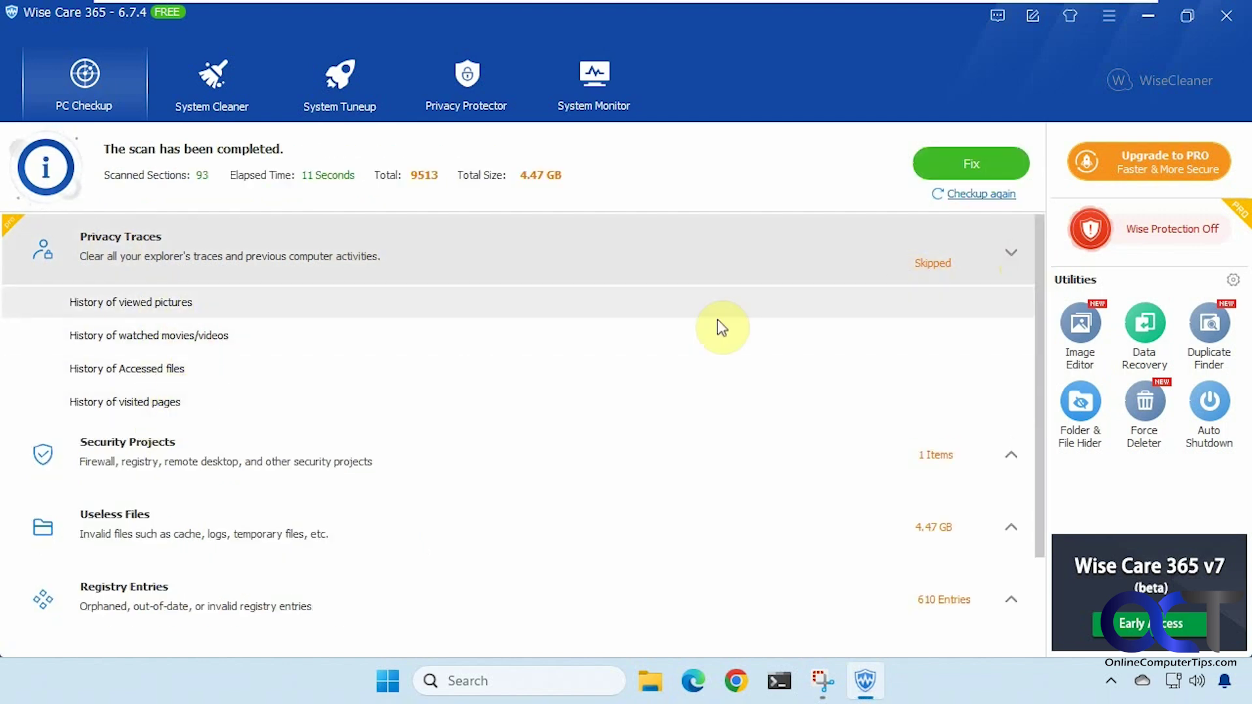
pyautogui.click(1010, 252)
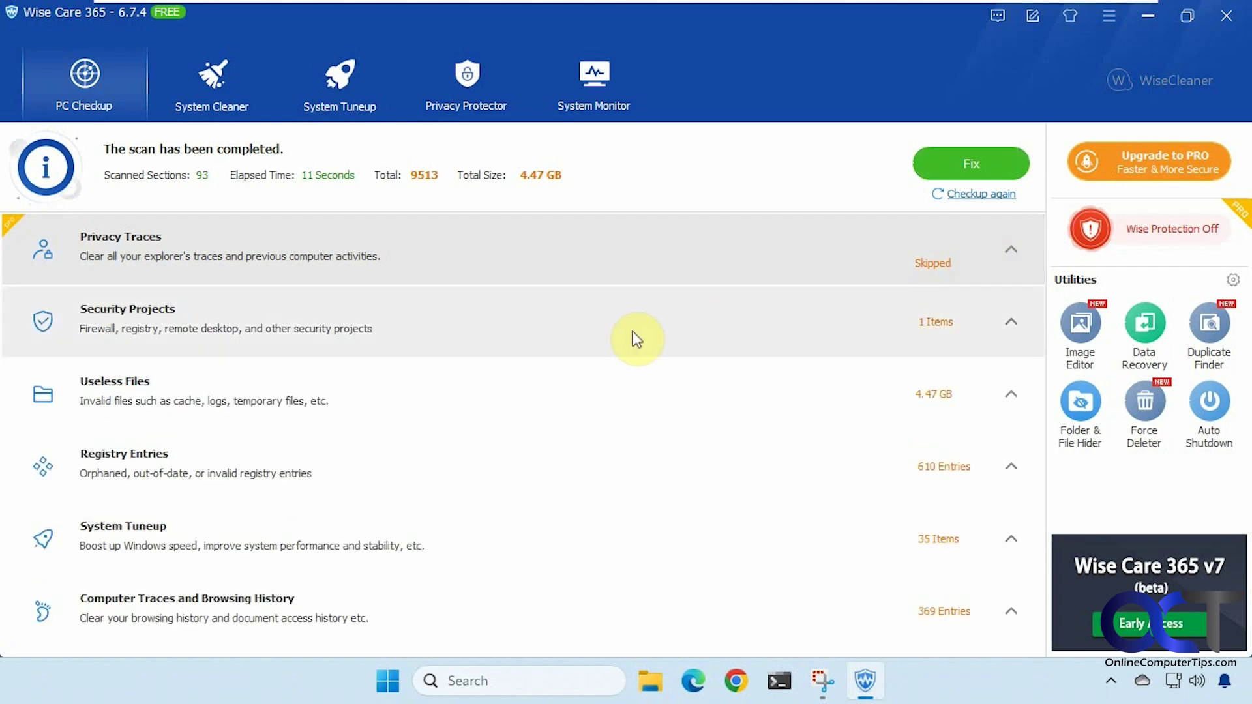
pyautogui.click(1011, 322)
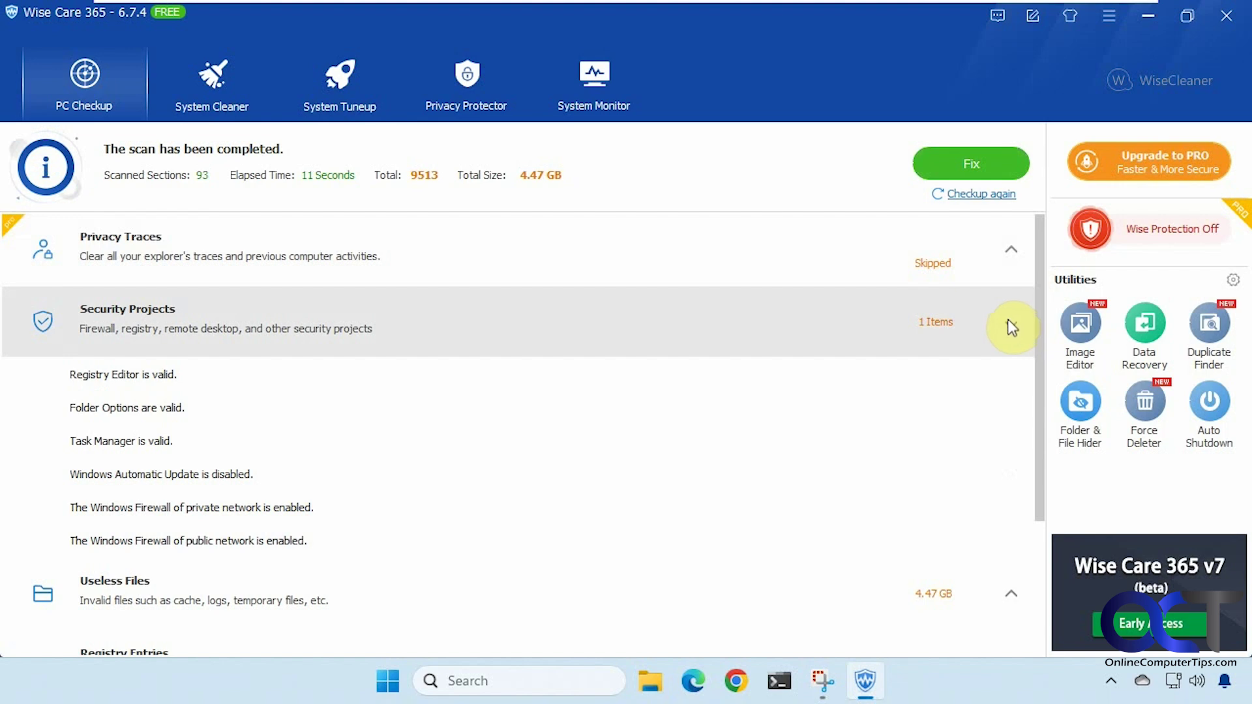
pyautogui.click(1008, 321)
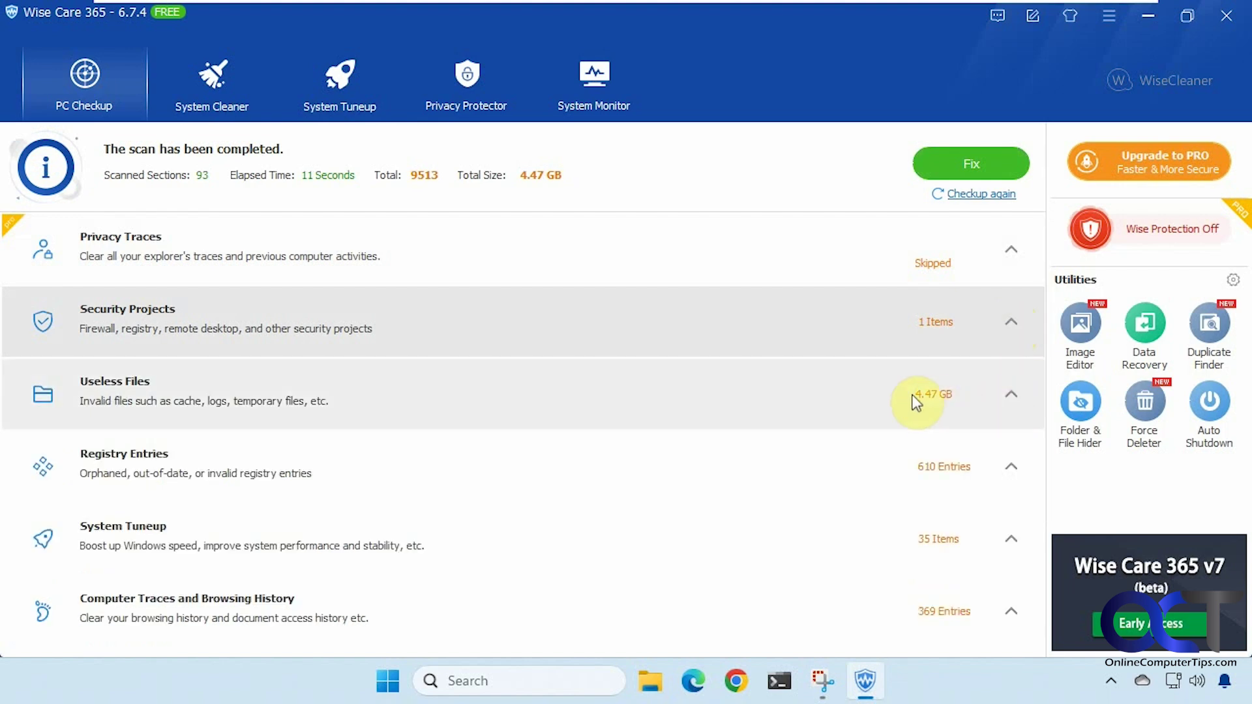
pyautogui.click(1011, 396)
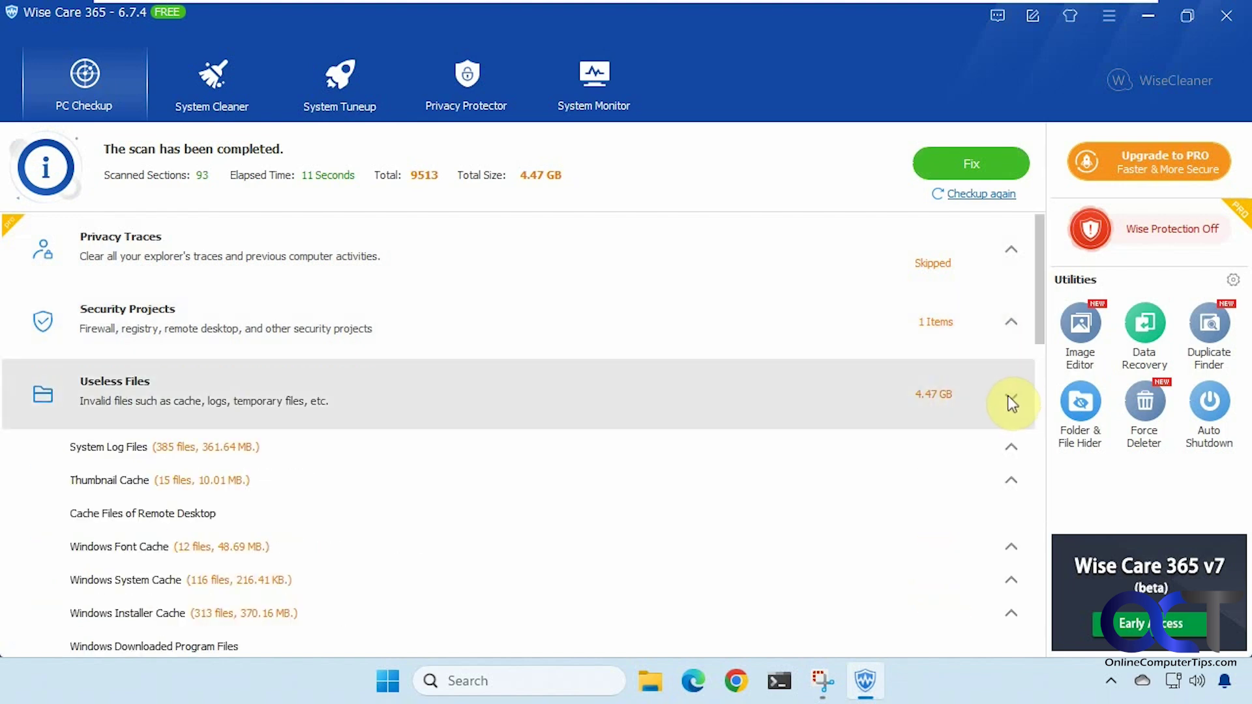
pyautogui.scroll(-3, 1008, 395)
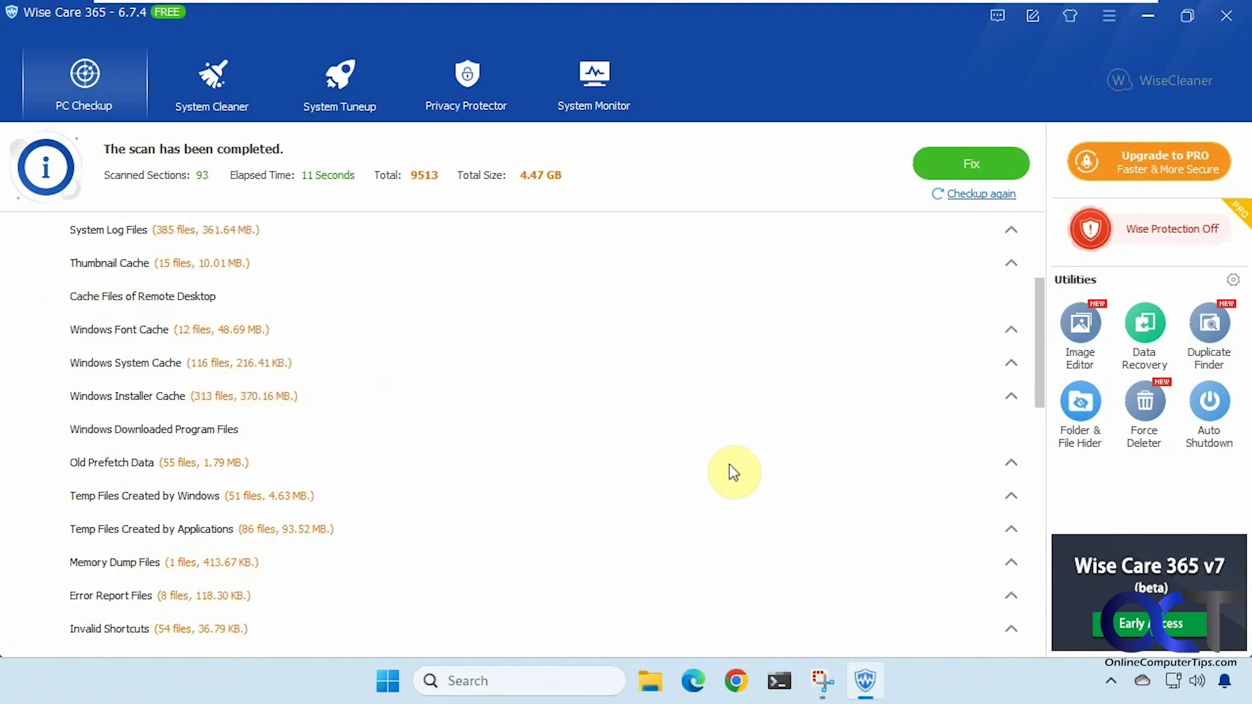
pyautogui.click(1012, 469)
pyautogui.click(1011, 469)
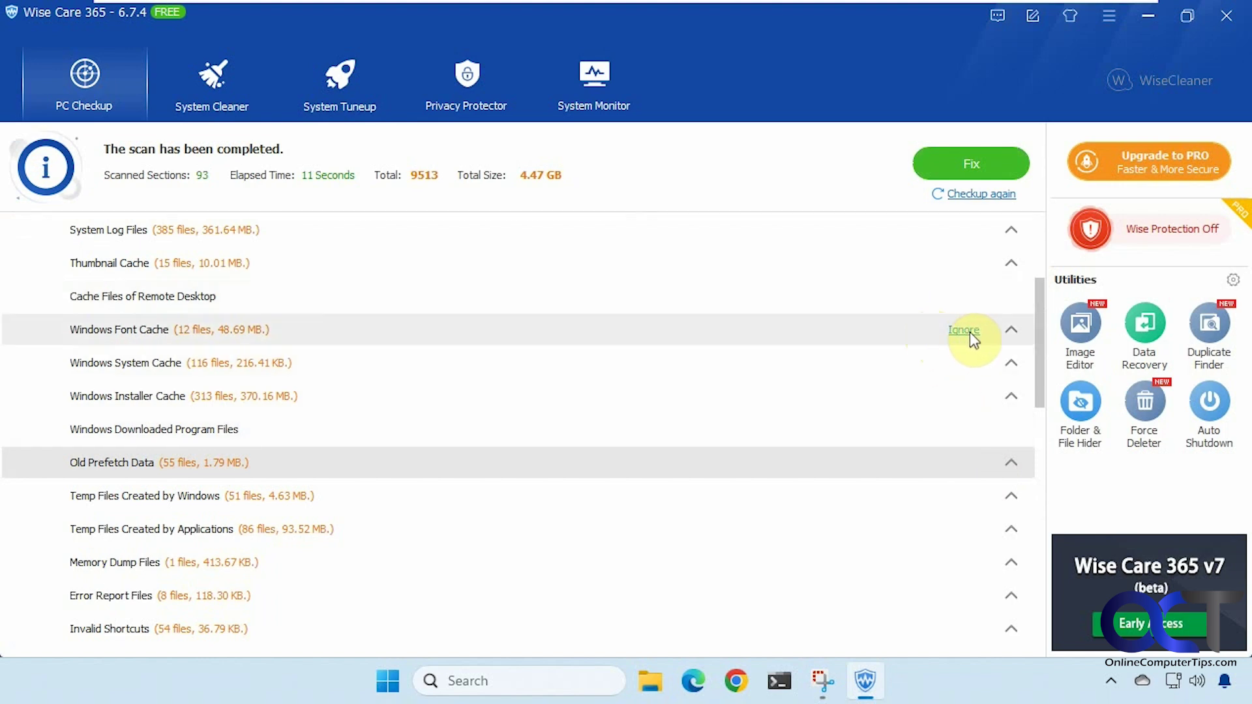
pyautogui.scroll(5, 1044, 293)
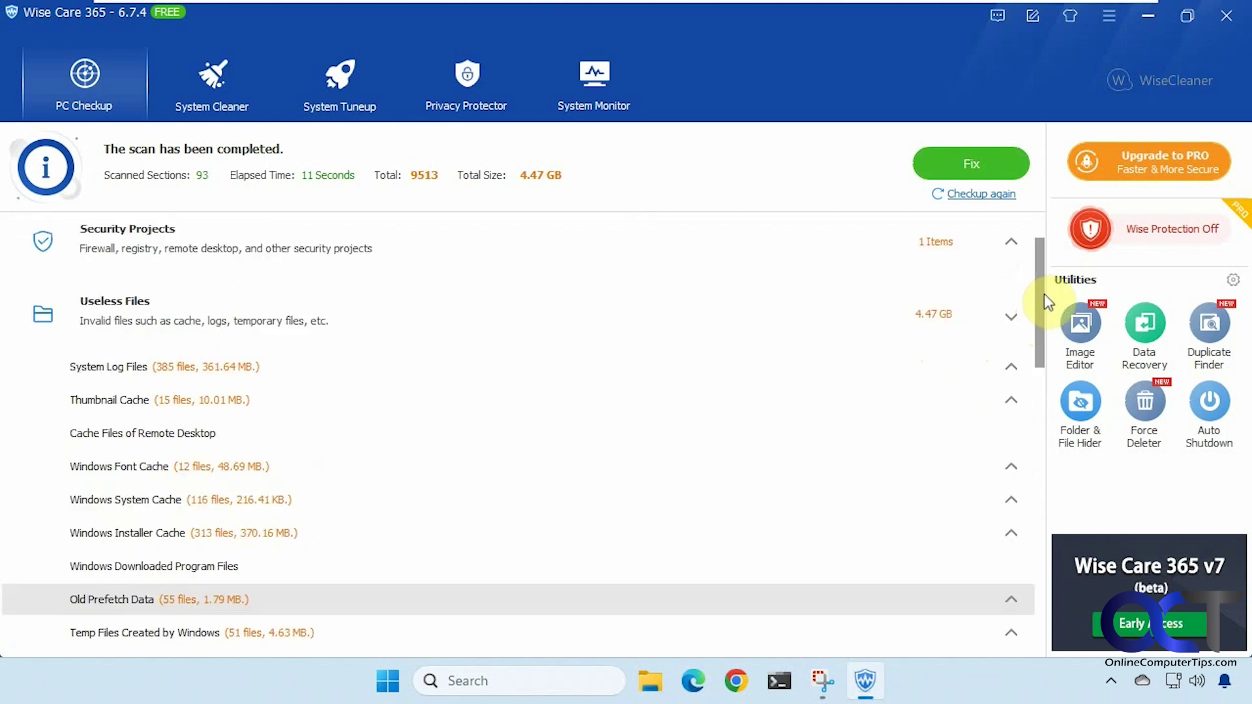
pyautogui.click(1011, 345)
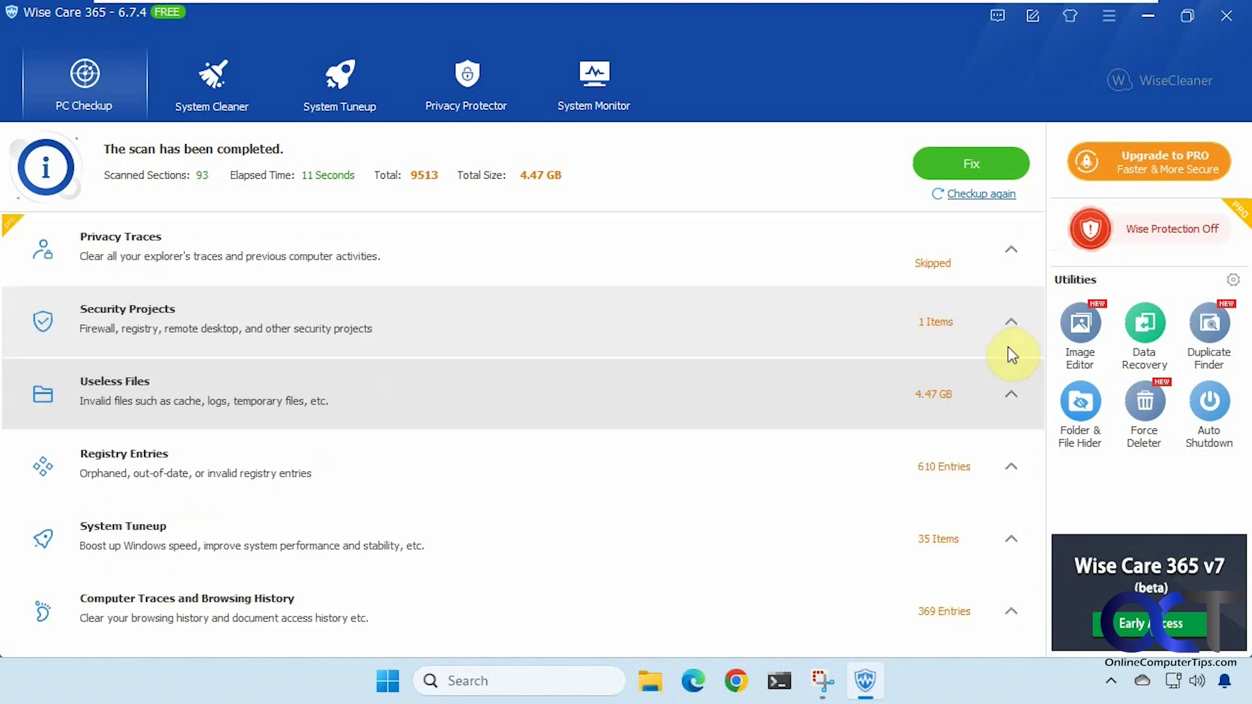
pyautogui.click(1009, 463)
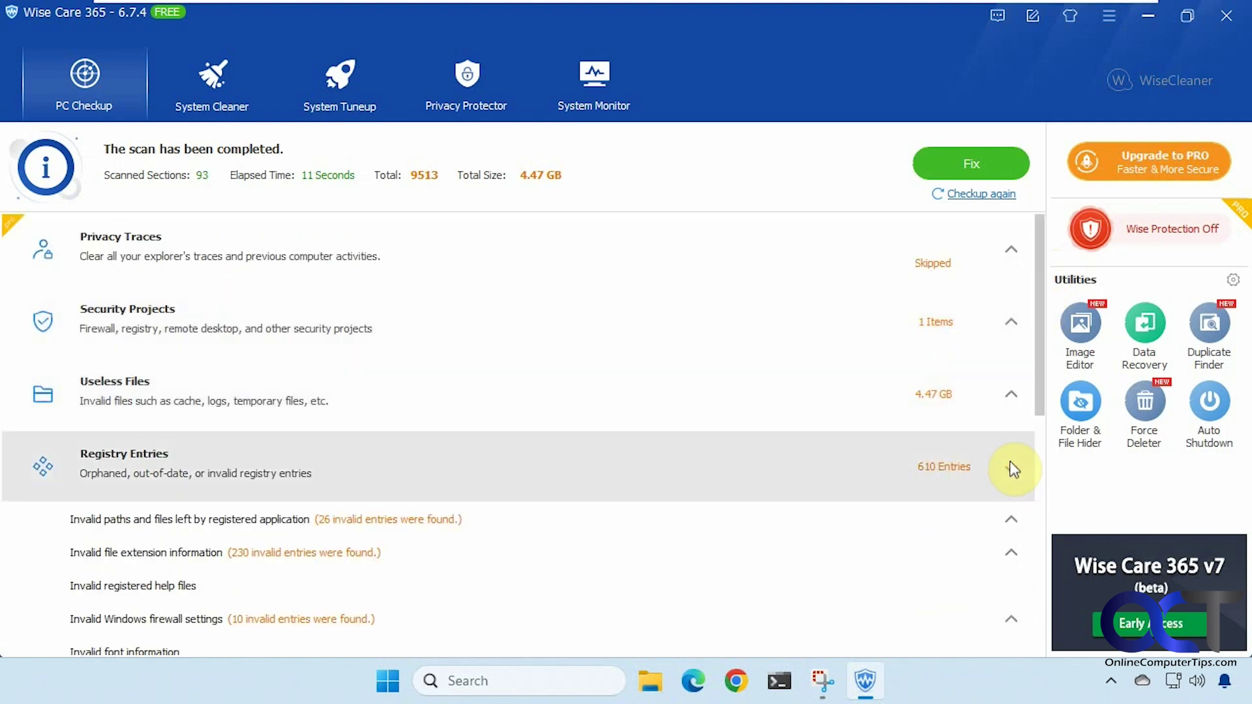
pyautogui.moveTo(956, 535)
pyautogui.scroll(-3, 953, 535)
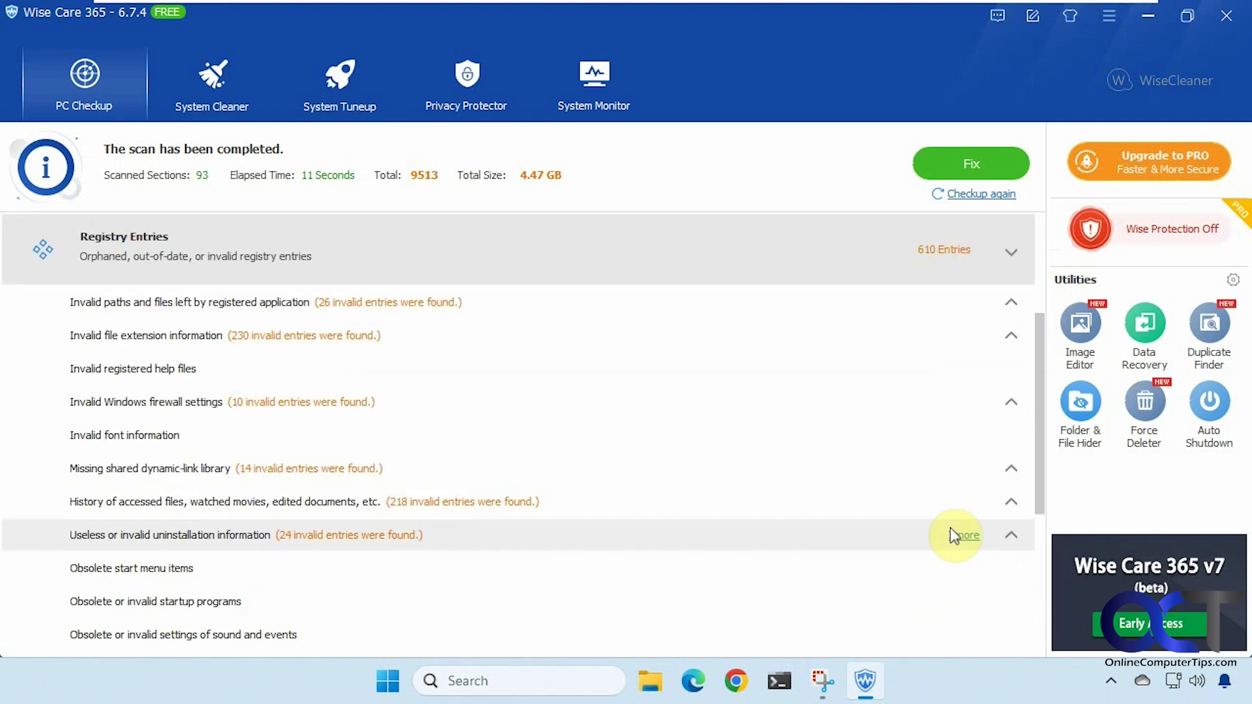
pyautogui.scroll(3, 948, 530)
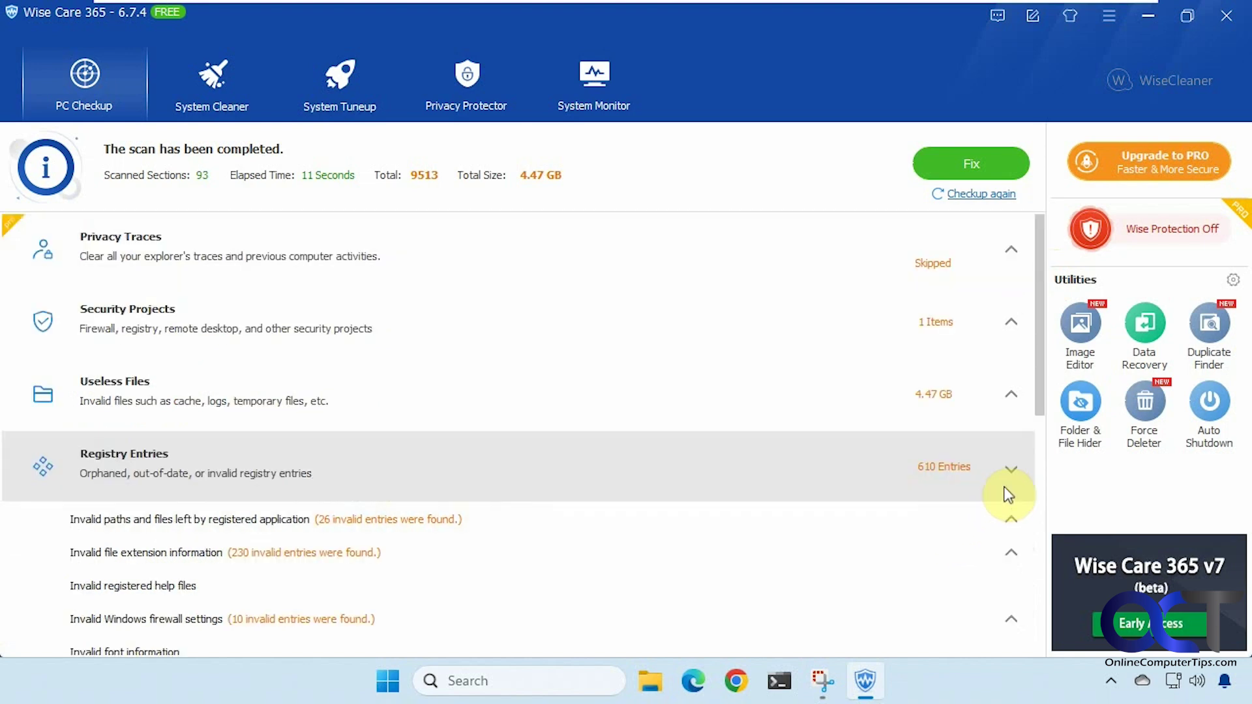
pyautogui.click(1010, 471)
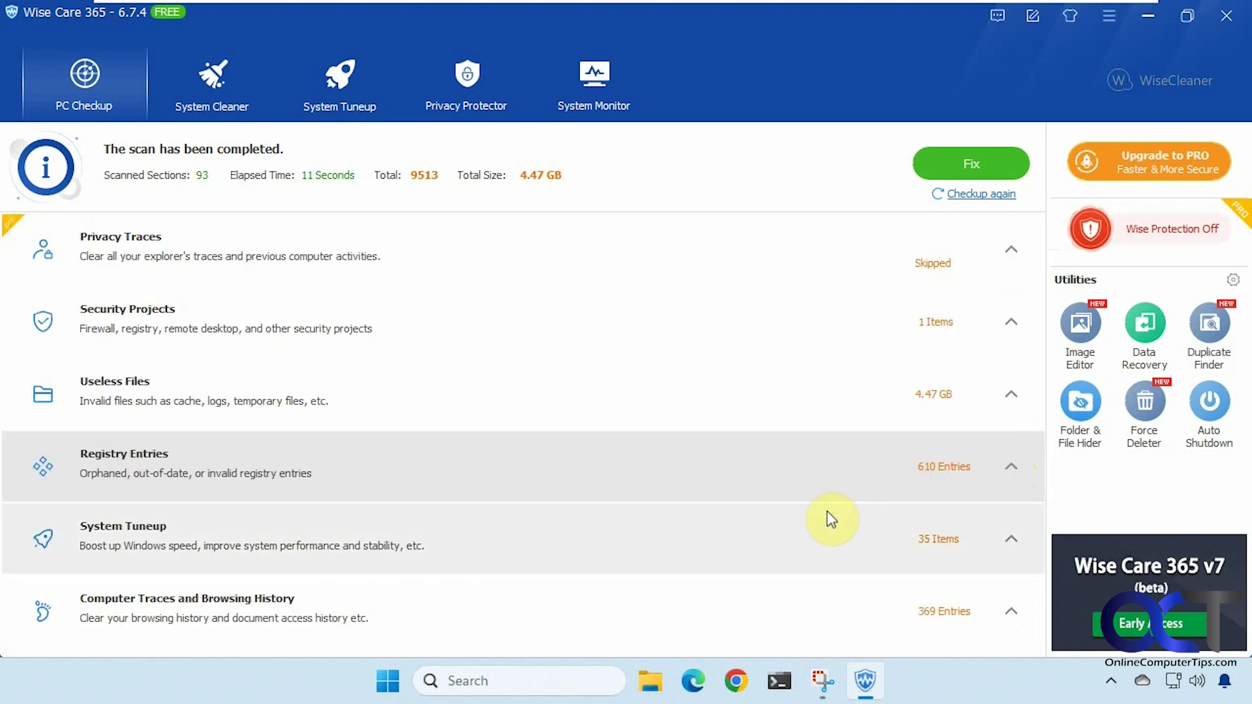
pyautogui.click(1001, 539)
pyautogui.scroll(-6, 892, 515)
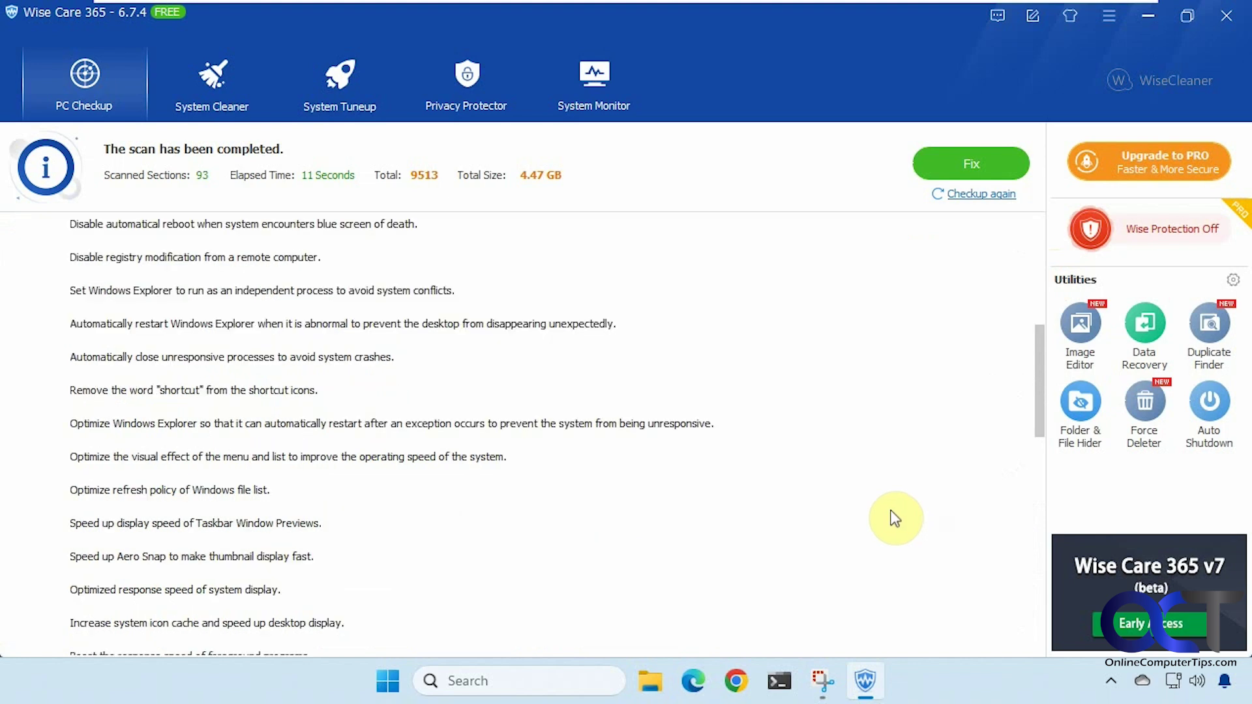
pyautogui.scroll(-6, 863, 499)
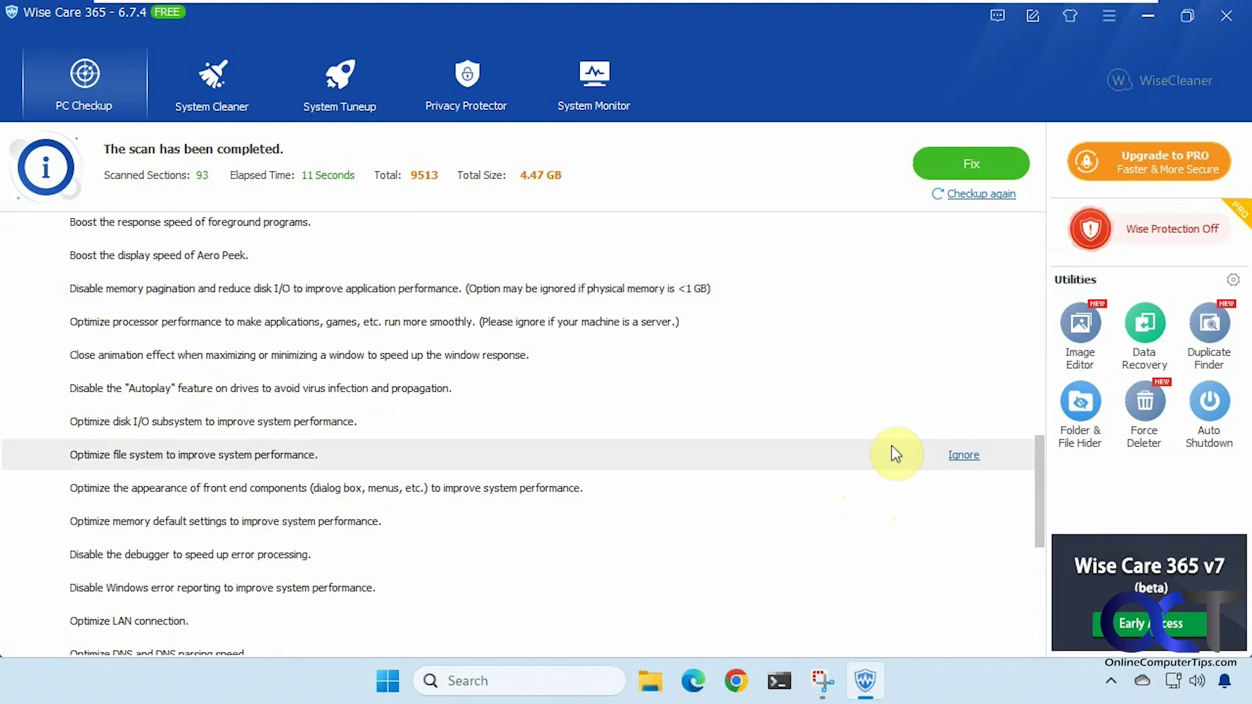
pyautogui.scroll(-3, 886, 448)
pyautogui.scroll(-3, 881, 448)
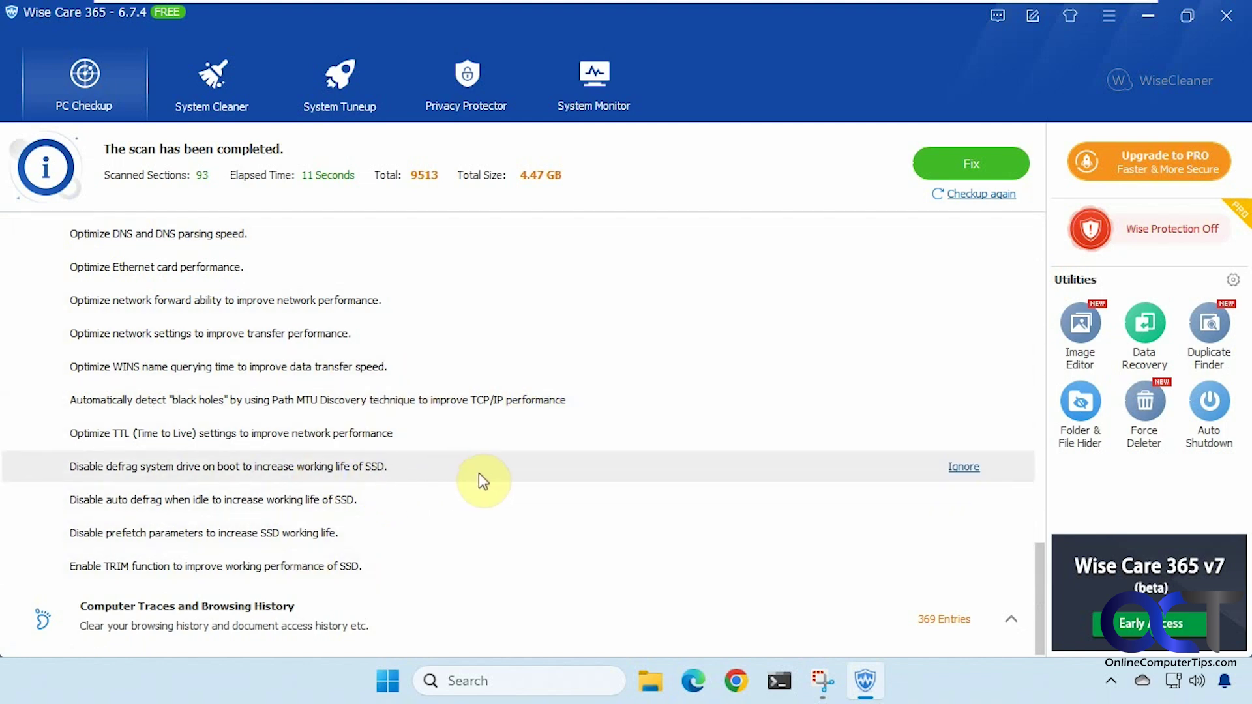
pyautogui.scroll(10, 566, 486)
pyautogui.scroll(5, 564, 488)
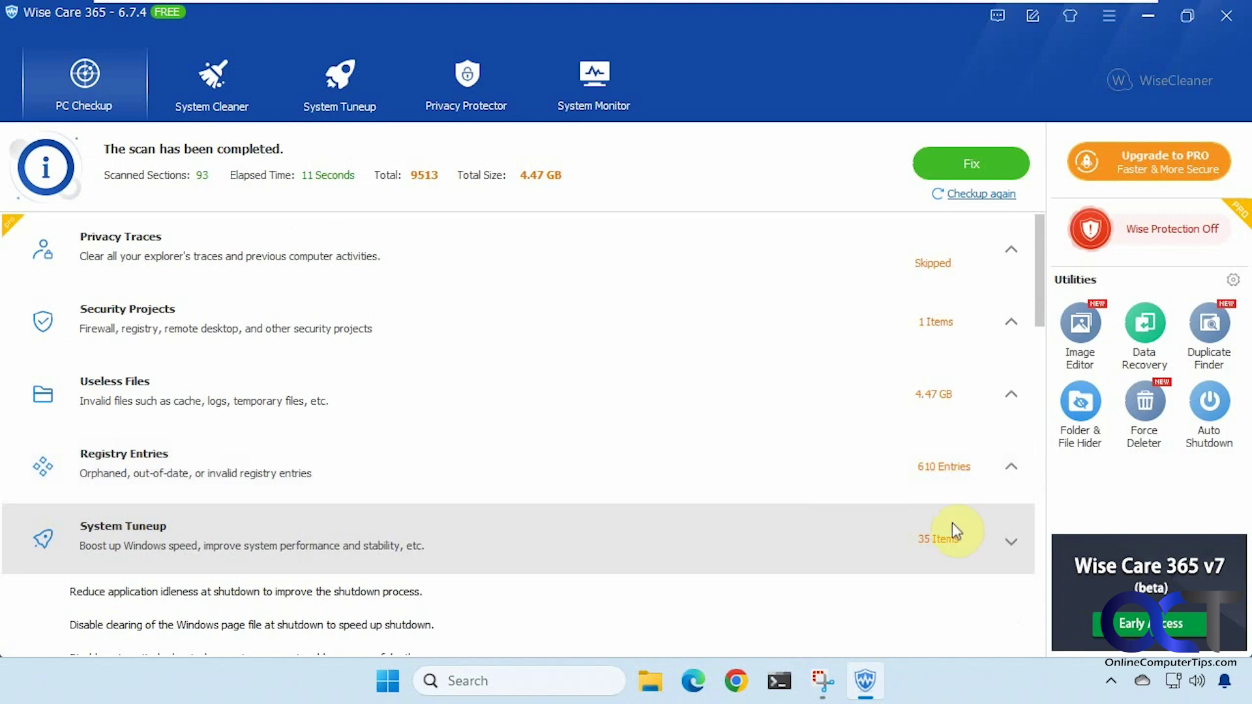
pyautogui.click(1014, 541)
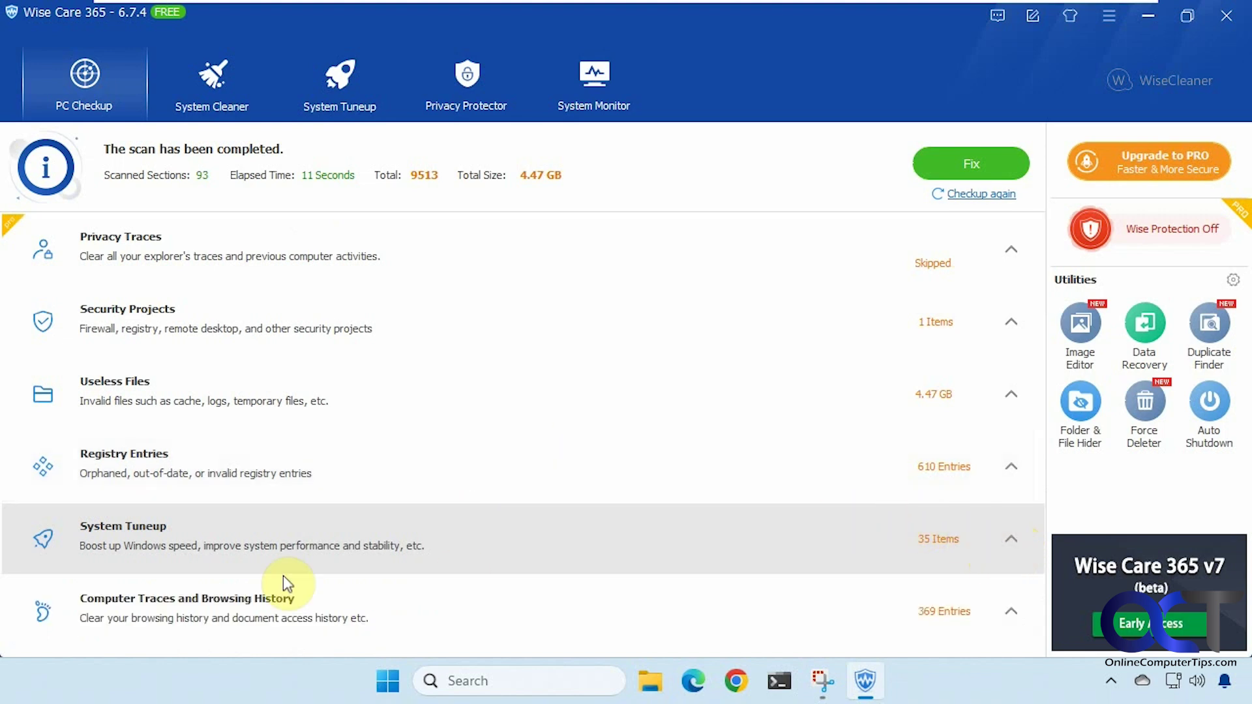
pyautogui.click(1009, 613)
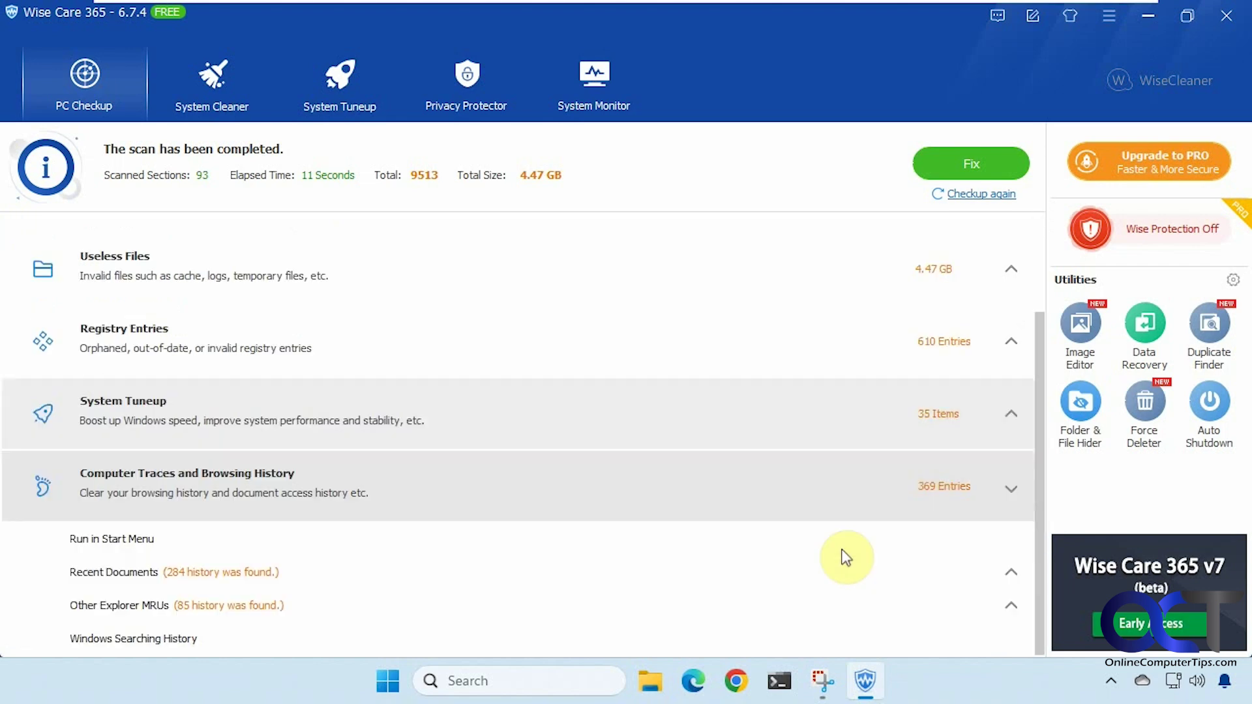
pyautogui.scroll(2, 846, 558)
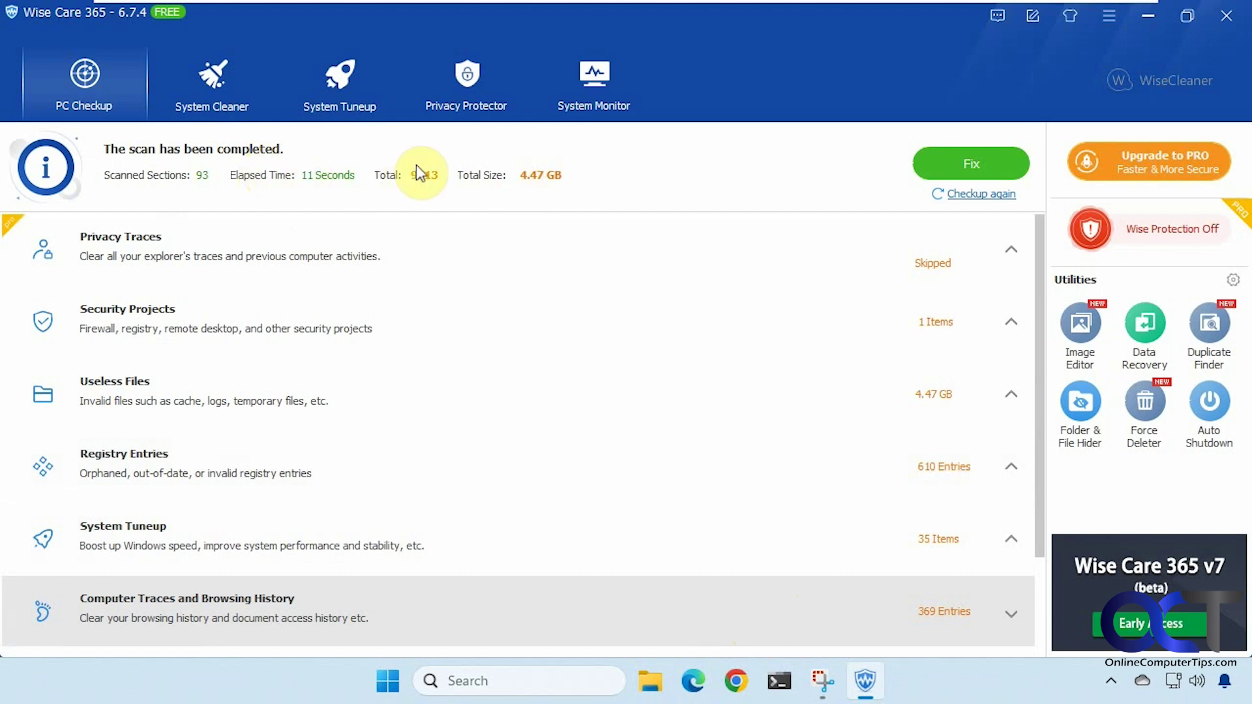
# Scan the registry in System Cleaner (819 issues), review Uninstaller and Firewall Settings, then go to Common Cleaner
pyautogui.click(208, 85)
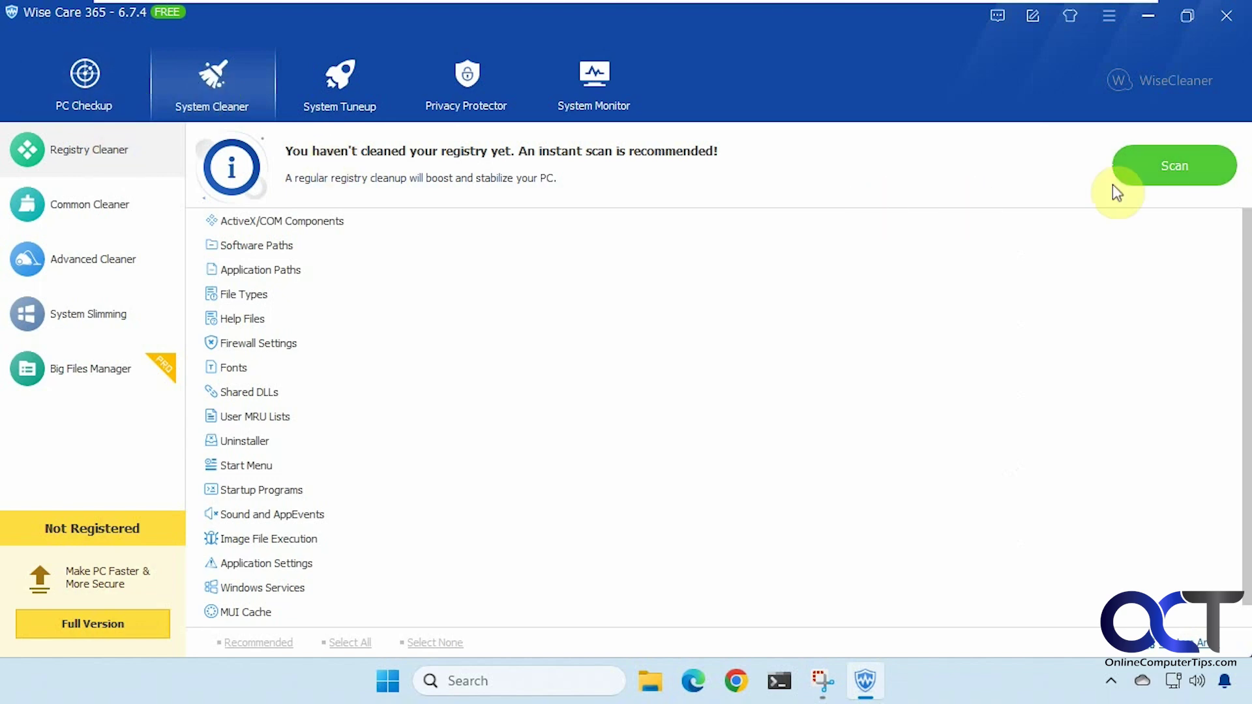
pyautogui.click(1127, 175)
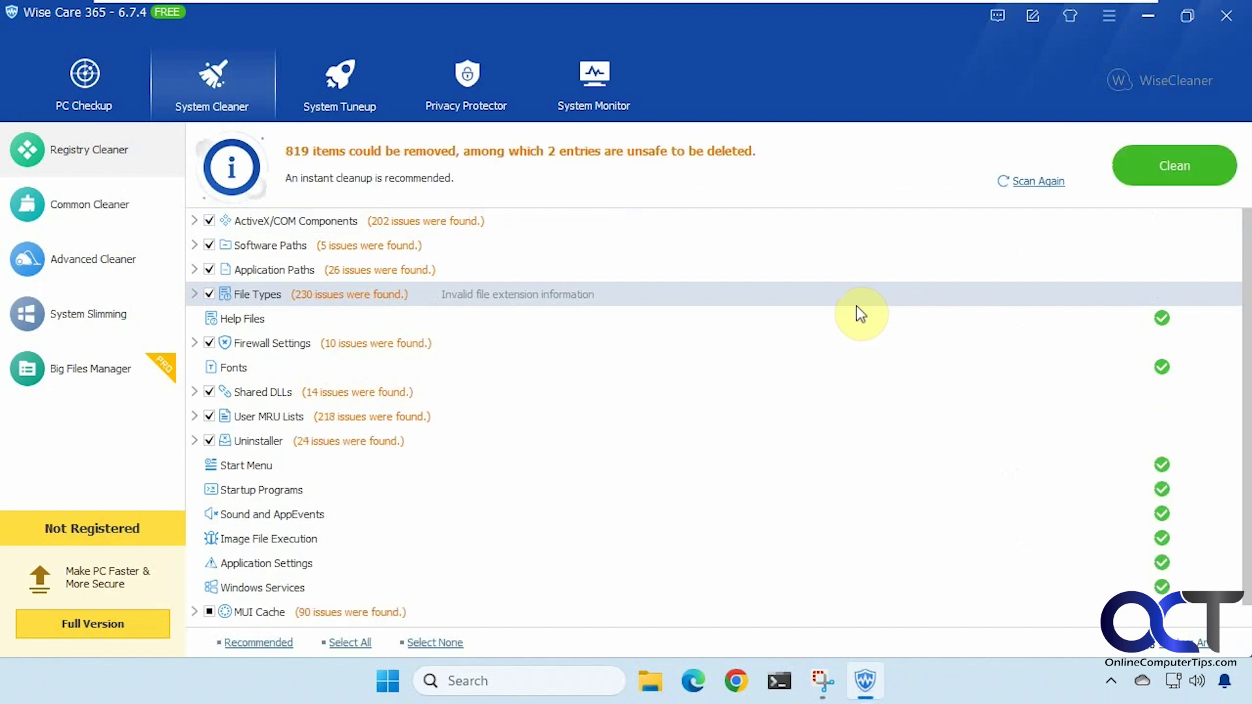
pyautogui.click(194, 441)
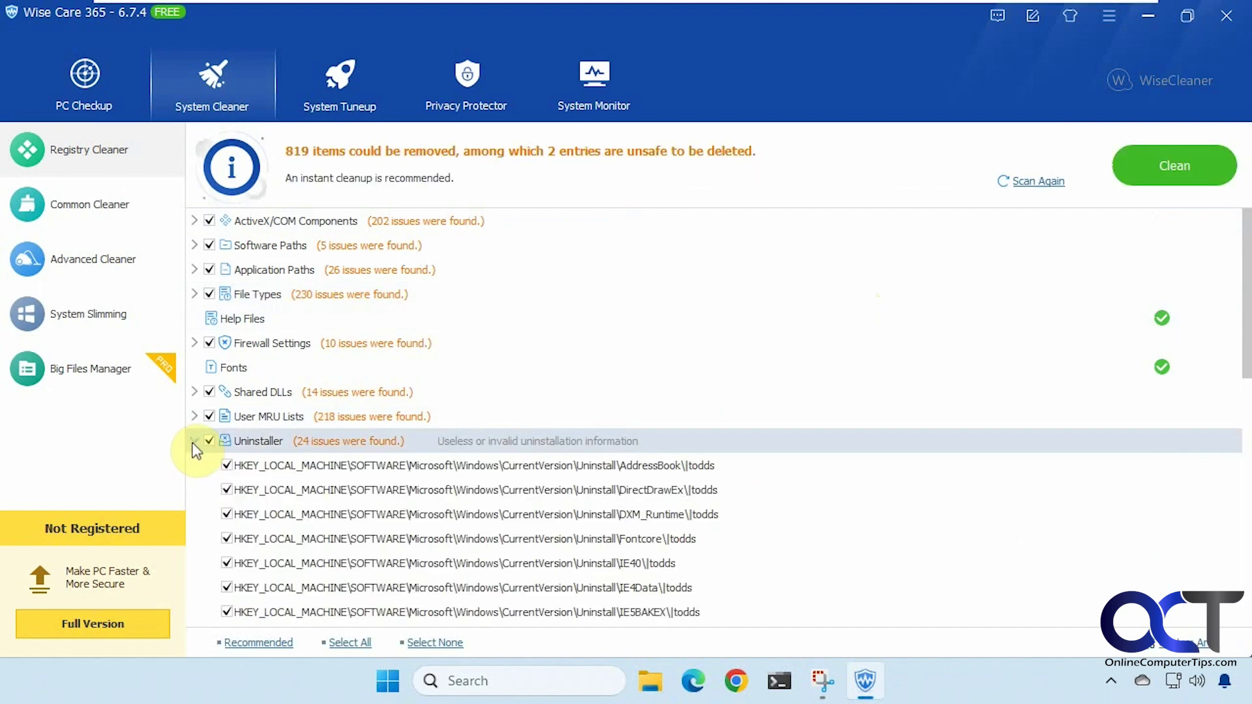
pyautogui.scroll(-2, 415, 479)
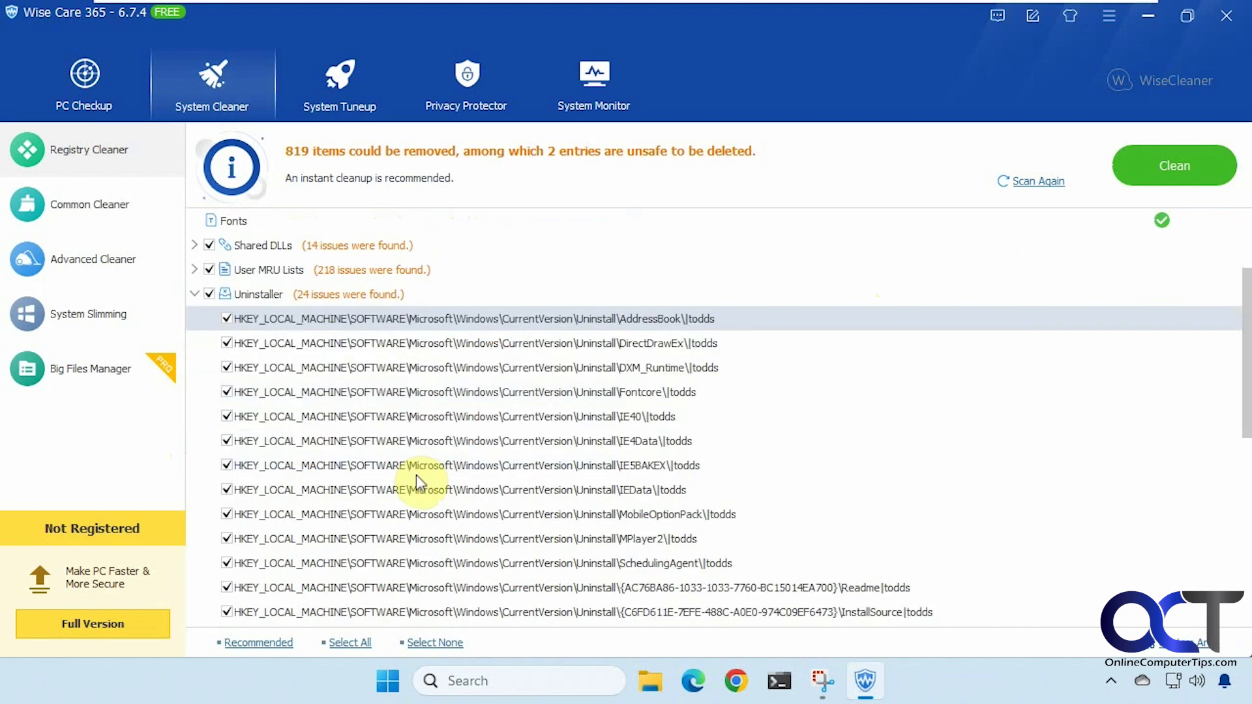
pyautogui.scroll(2, 411, 482)
pyautogui.click(193, 439)
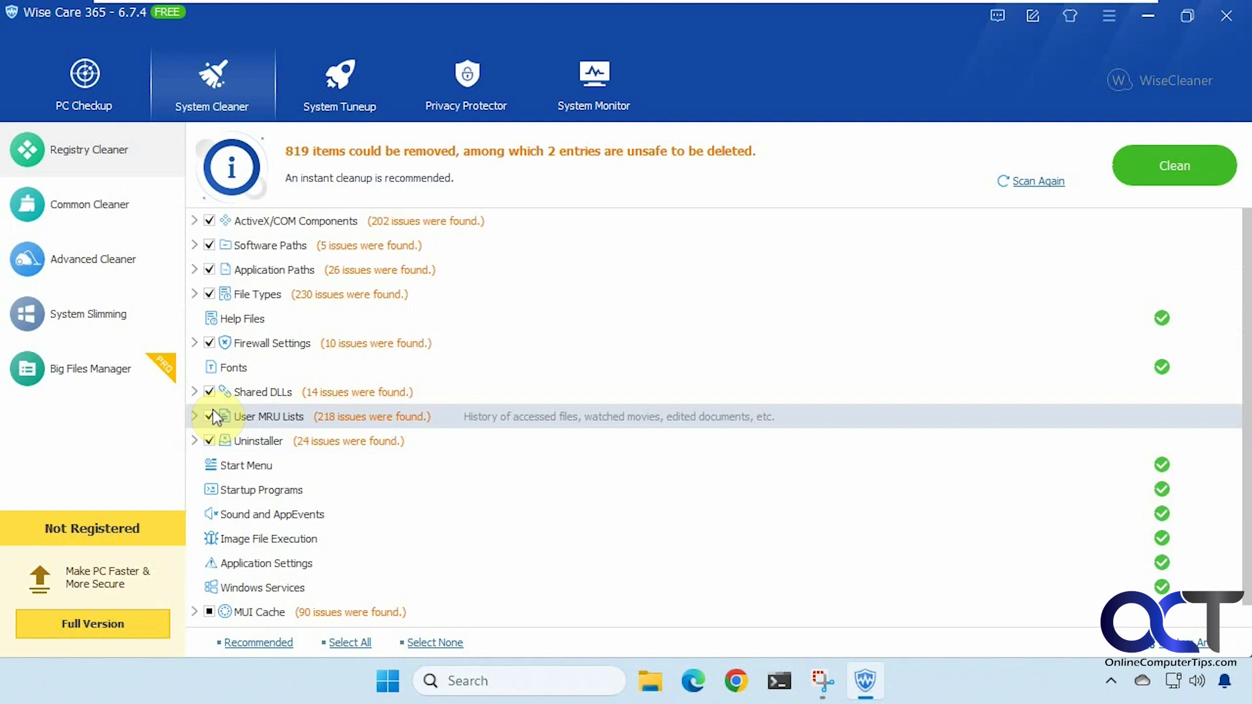
pyautogui.click(193, 342)
pyautogui.click(191, 342)
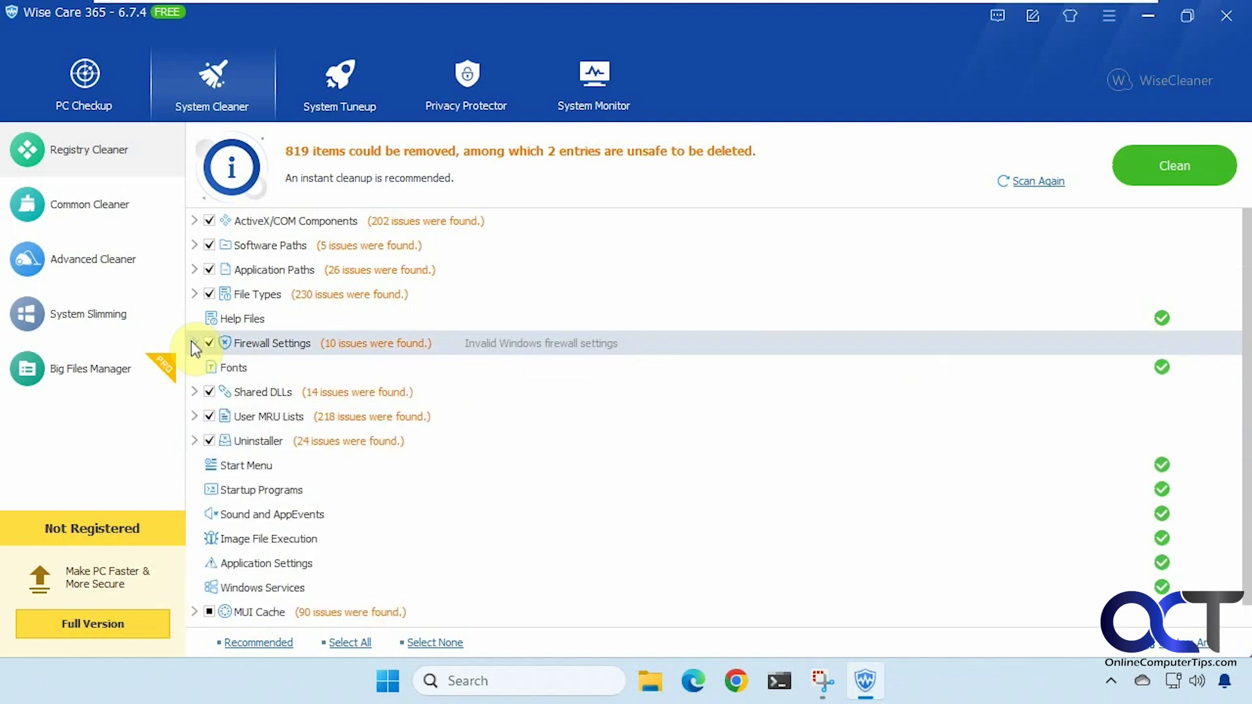
# Scan with Common Cleaner and review the Windows System and Web Browser Cache results
pyautogui.click(128, 205)
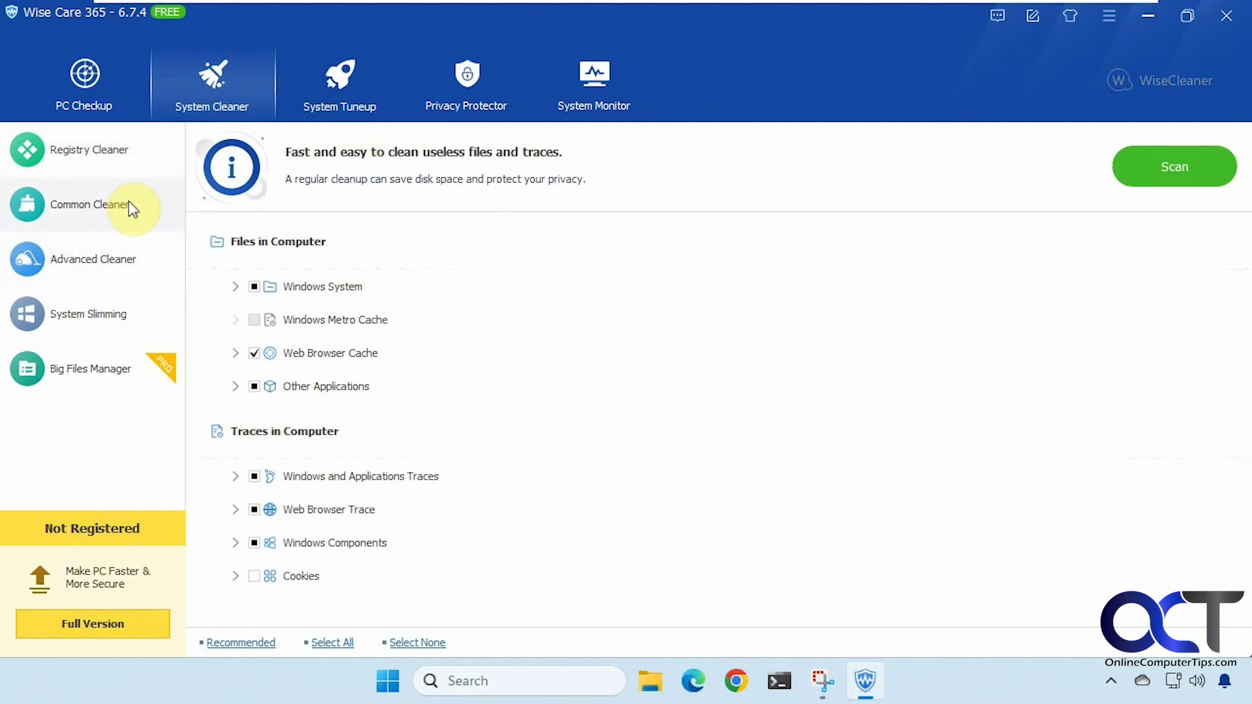
pyautogui.click(1135, 171)
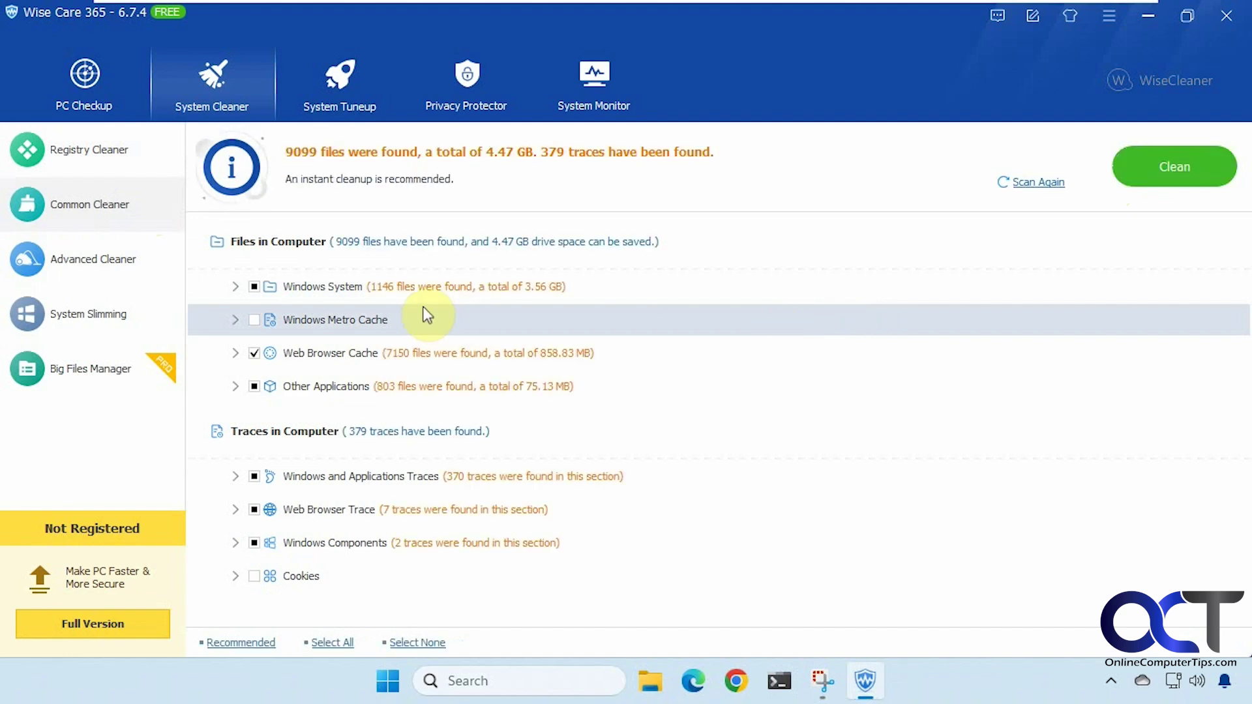
pyautogui.click(236, 287)
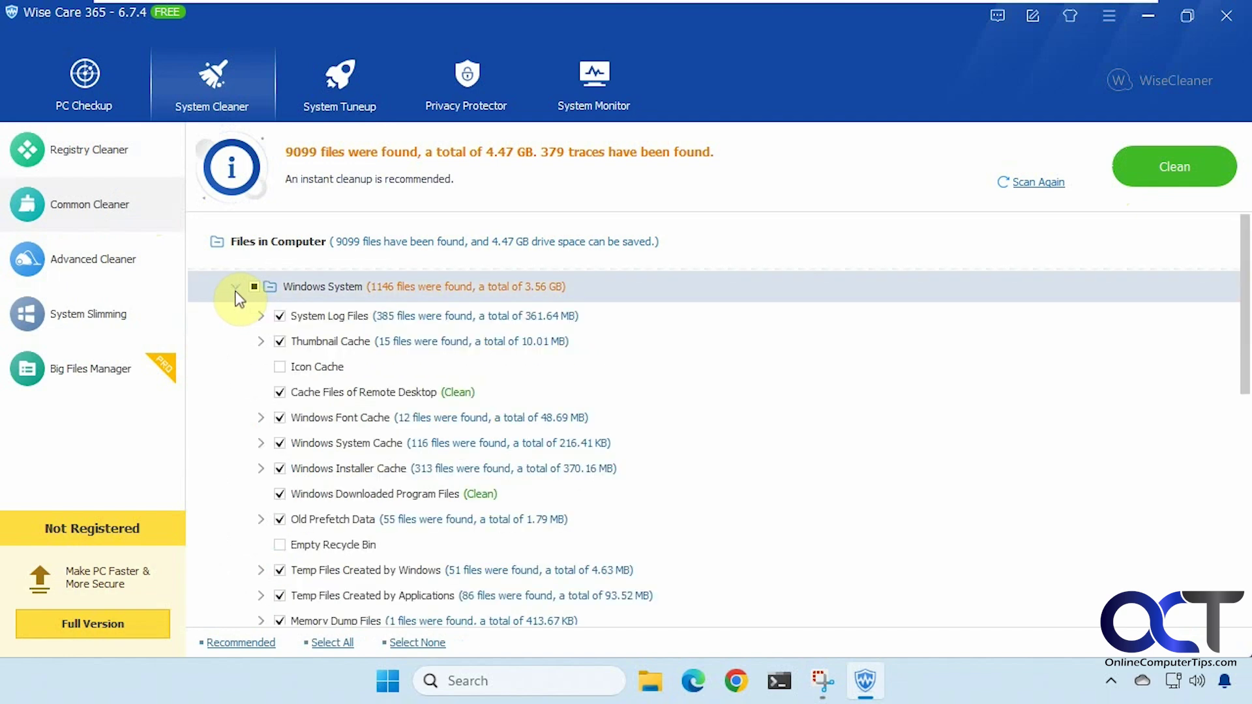
pyautogui.scroll(-4, 286, 384)
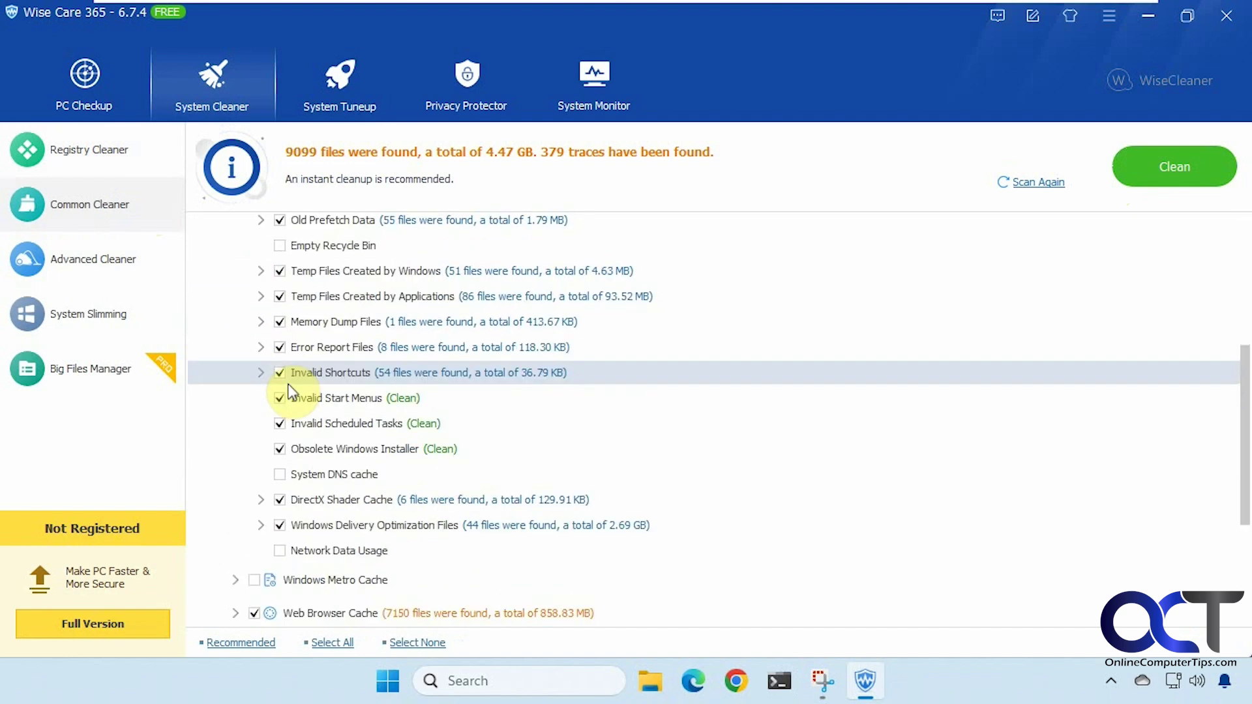
pyautogui.scroll(4, 289, 385)
pyautogui.click(235, 286)
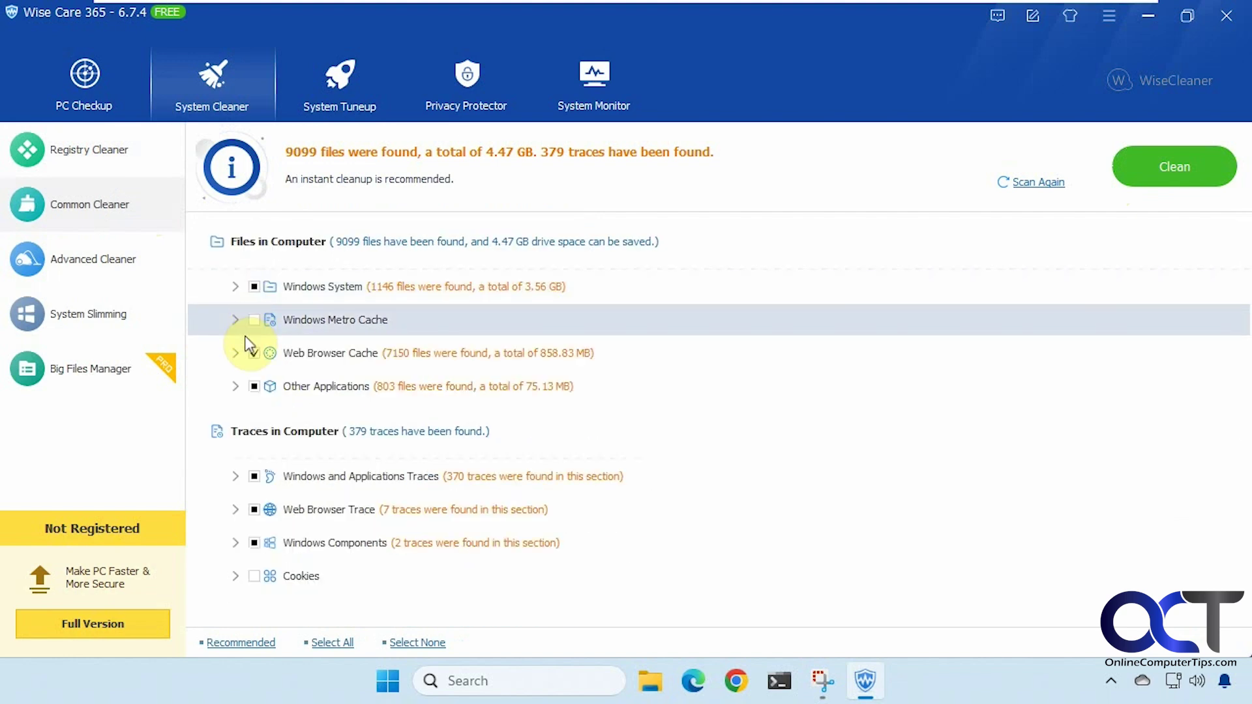
pyautogui.click(235, 353)
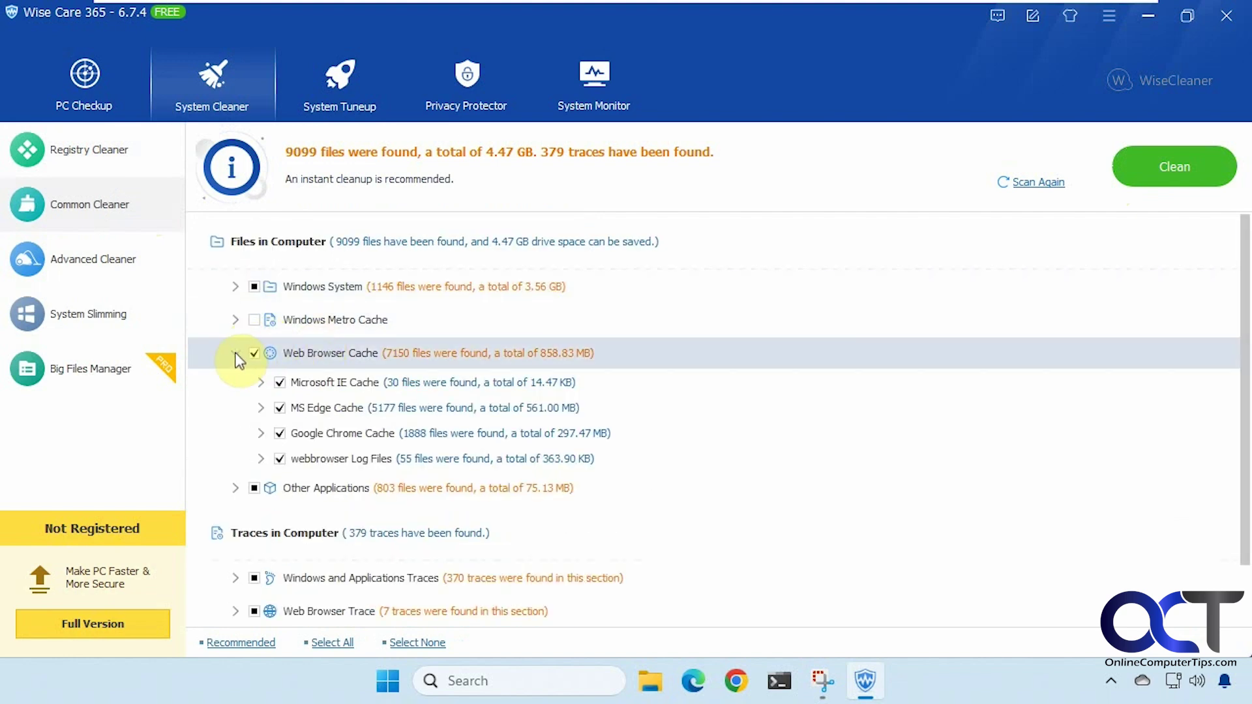
pyautogui.click(236, 353)
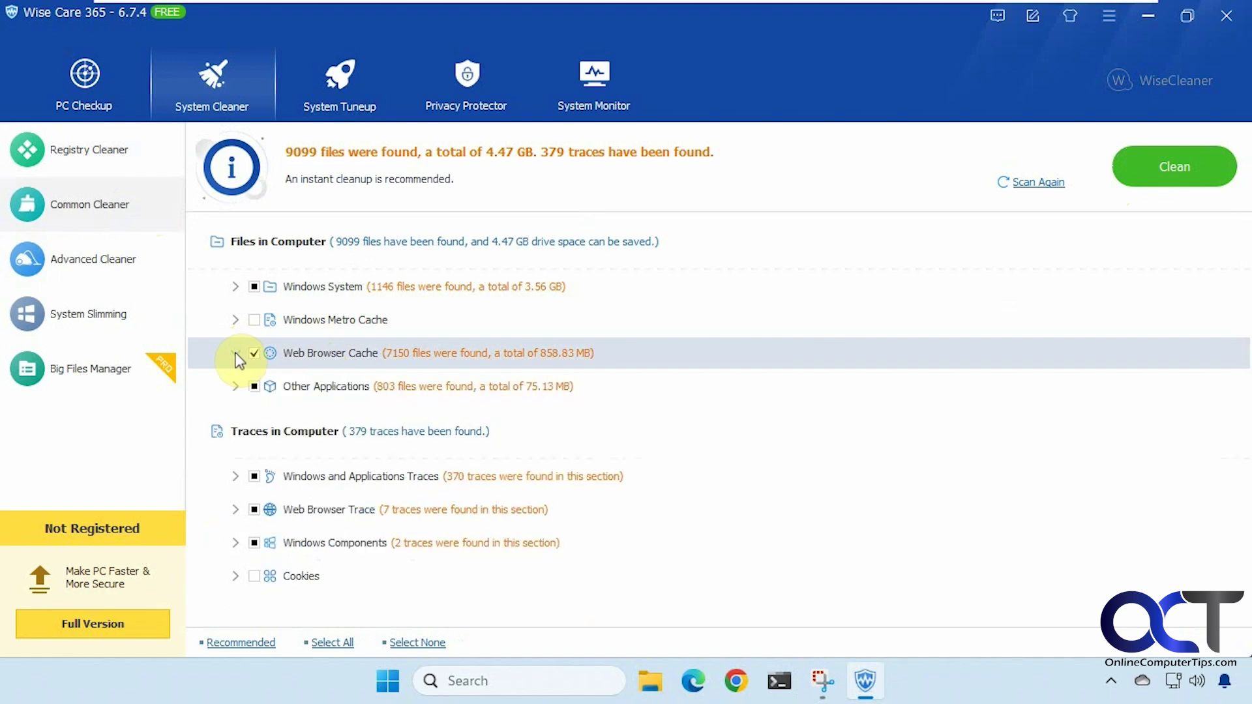
# Review Other Applications (MS OneDrive logs), Windows Components, Web Browser Trace, and Windows and Applications Traces results
pyautogui.click(236, 386)
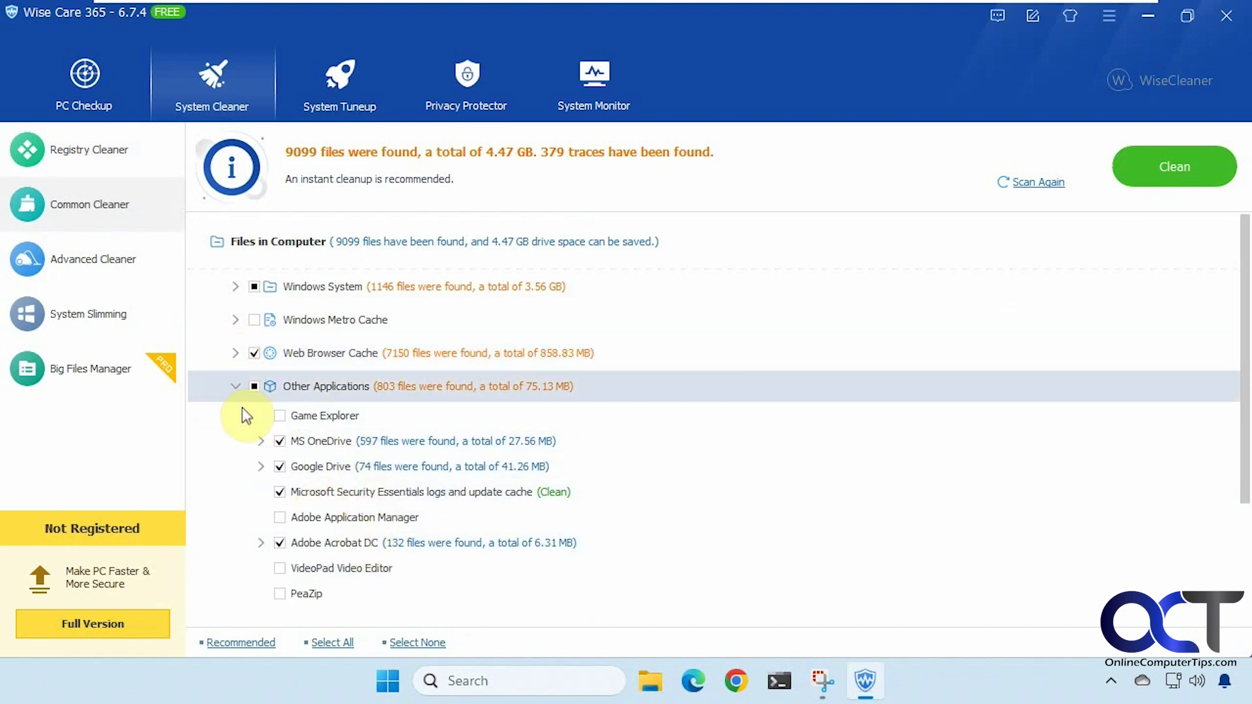
pyautogui.click(261, 441)
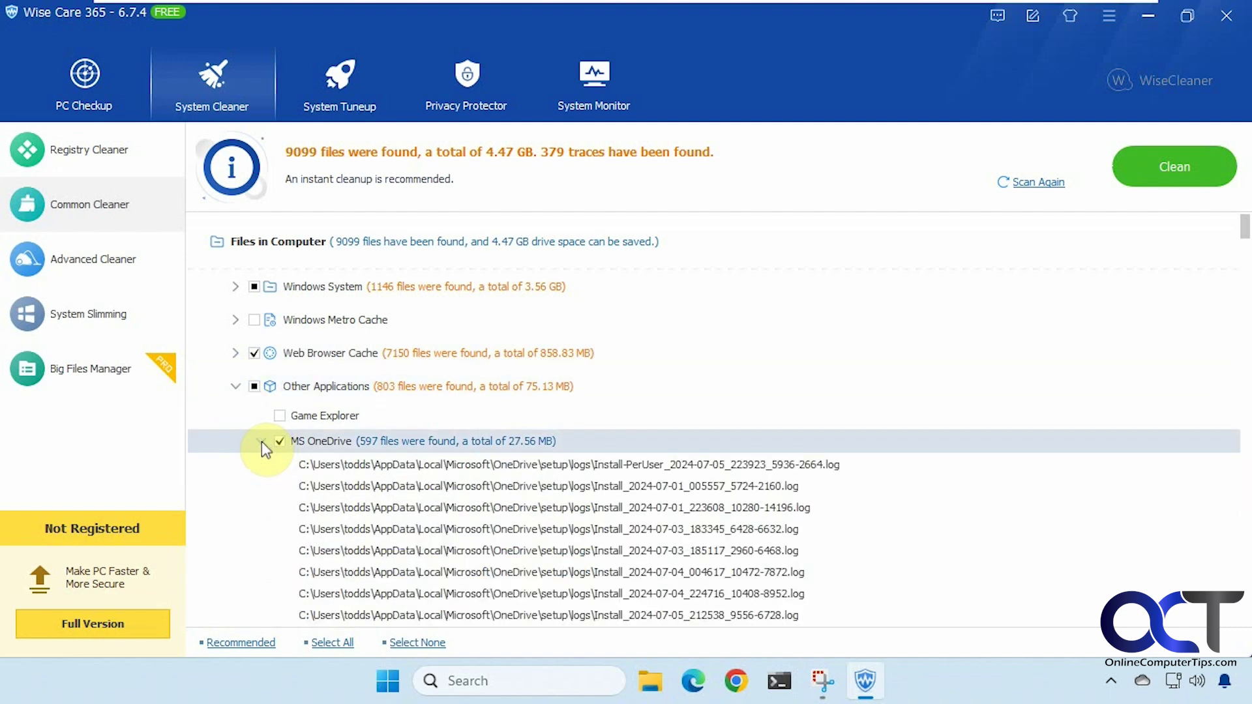
pyautogui.click(261, 441)
pyautogui.click(235, 386)
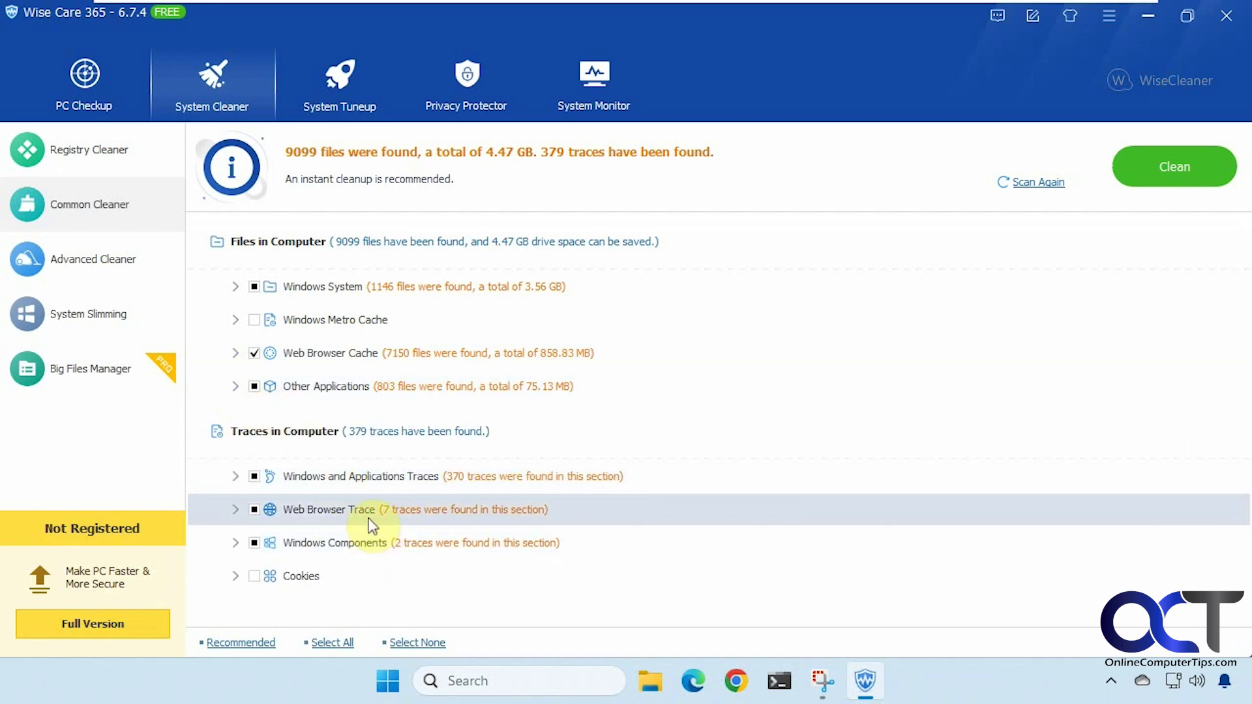
pyautogui.click(236, 543)
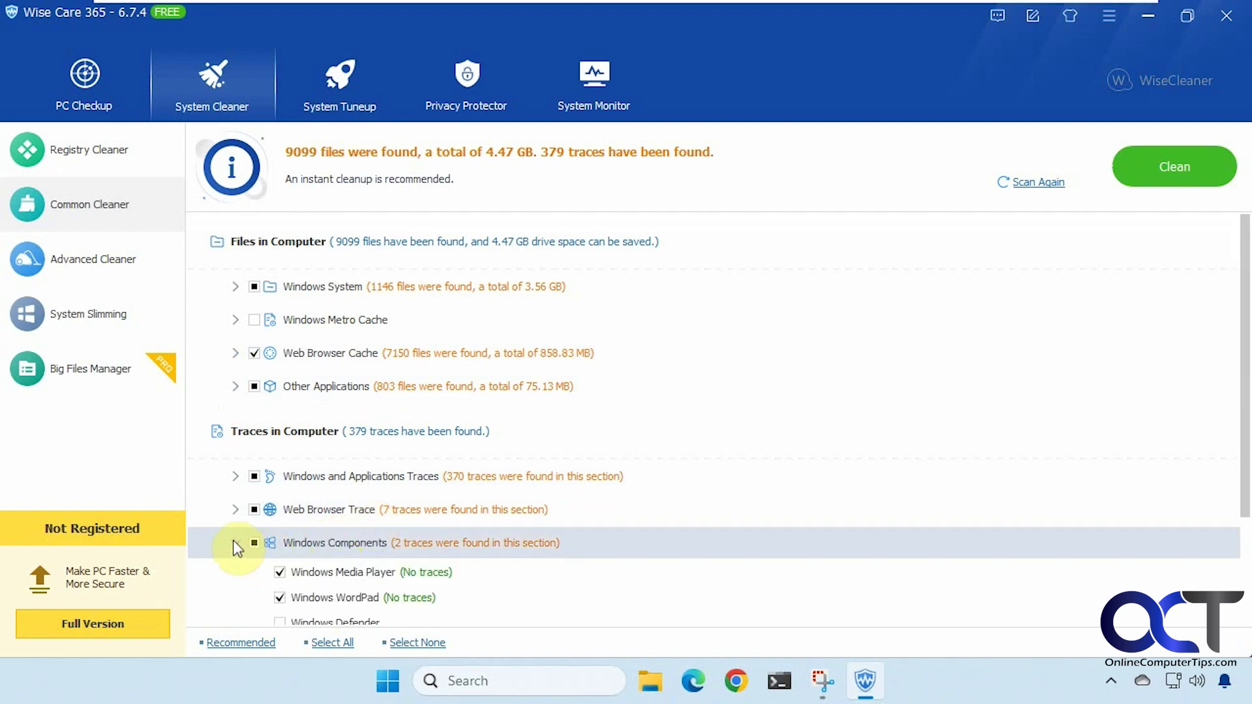
pyautogui.scroll(-3, 275, 538)
pyautogui.scroll(2, 276, 538)
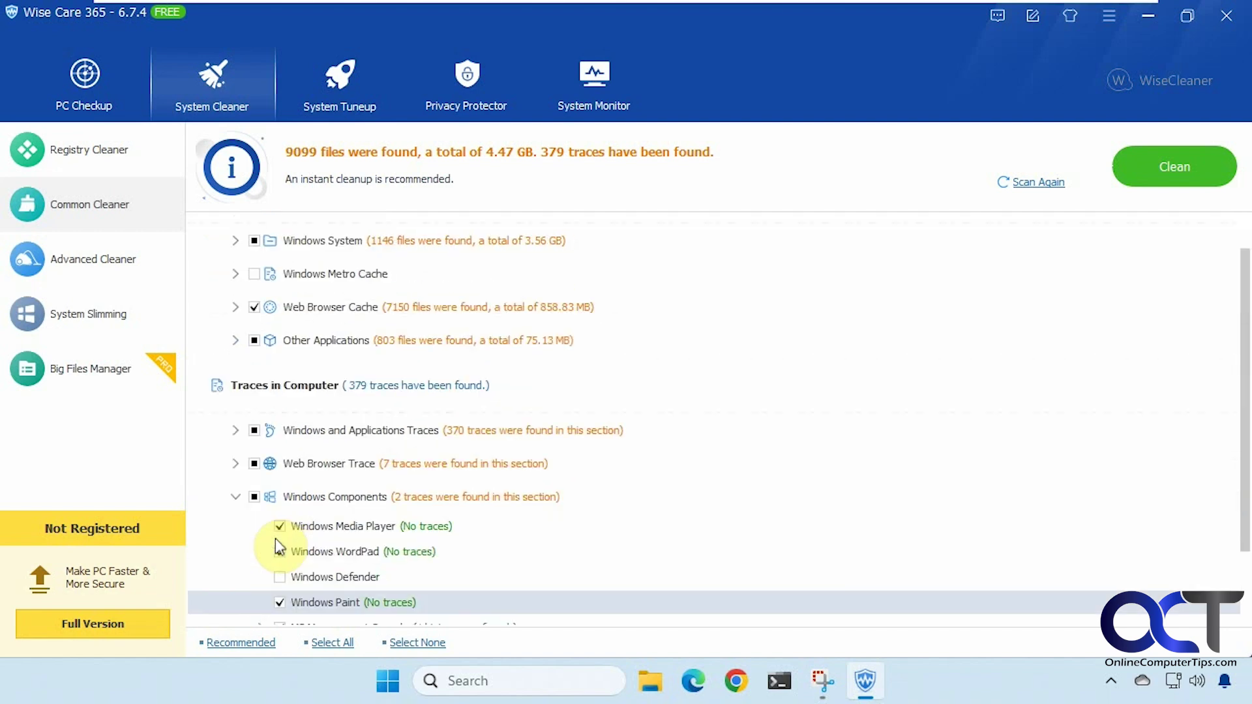
pyautogui.click(236, 463)
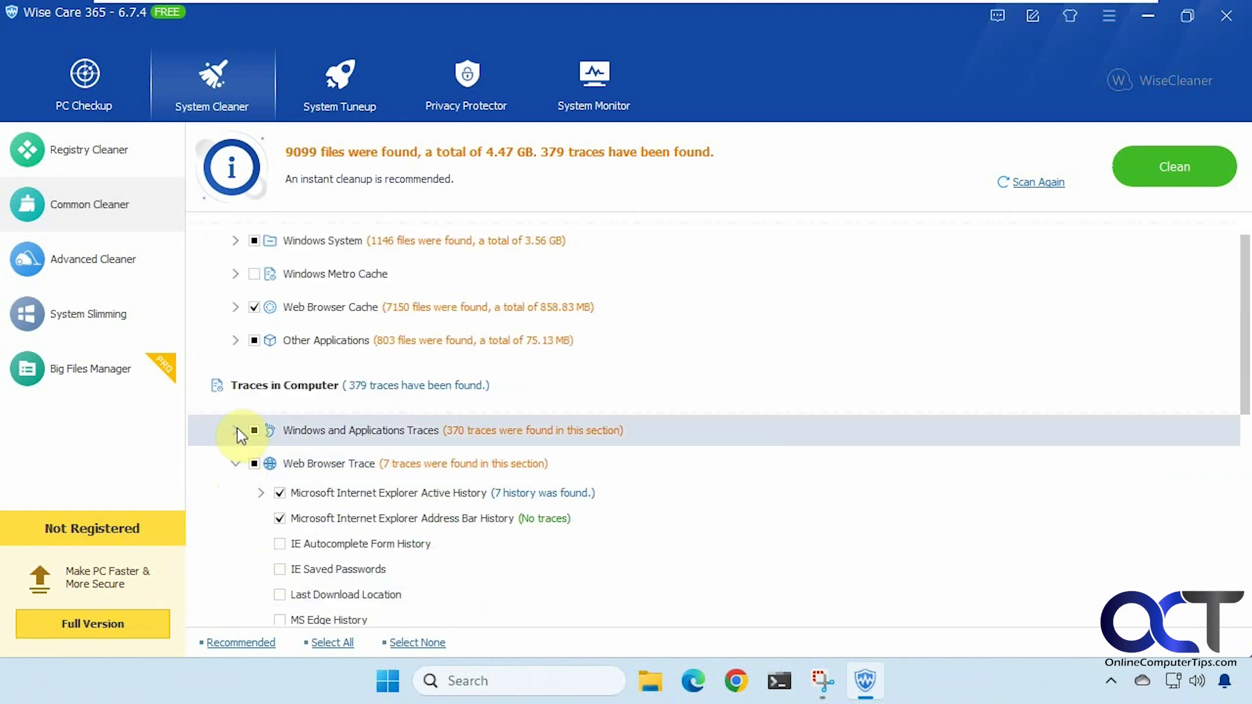
pyautogui.click(236, 430)
pyautogui.scroll(-2, 243, 433)
pyautogui.scroll(3, 243, 437)
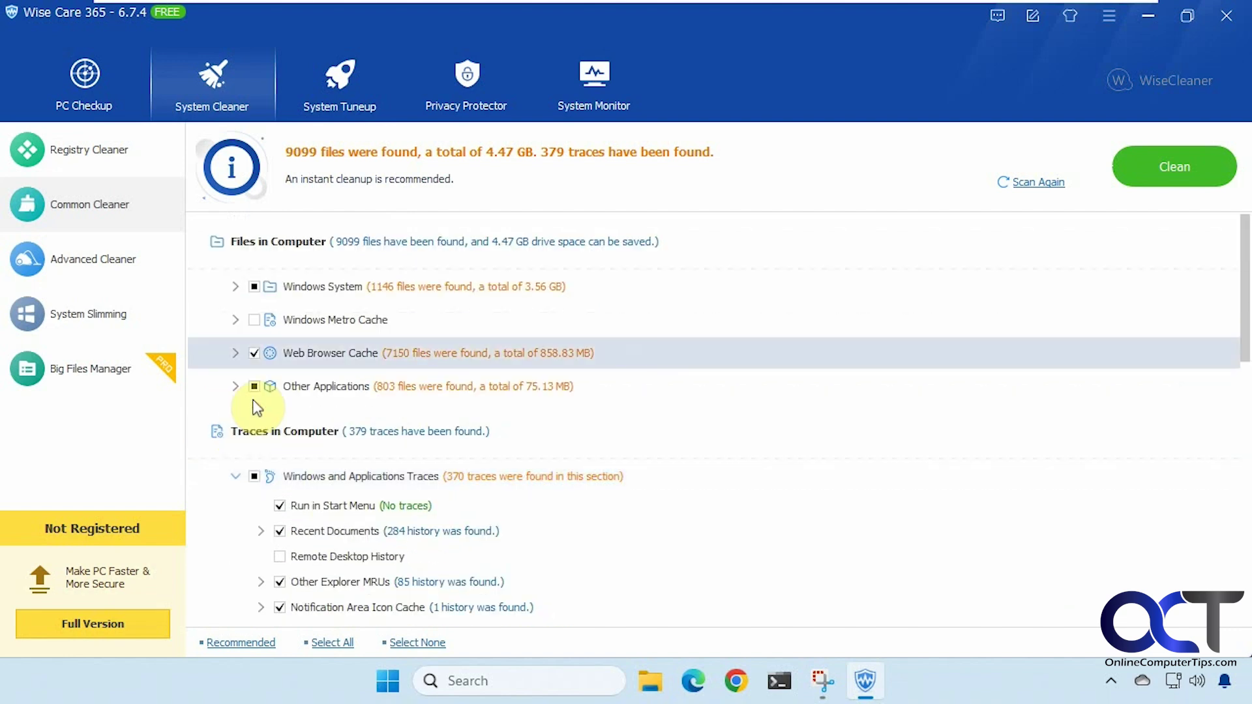
# Scan drives C: and E: with Advanced Cleaner (118 files, 204.06 MB) and check the Scan Location list
pyautogui.click(103, 258)
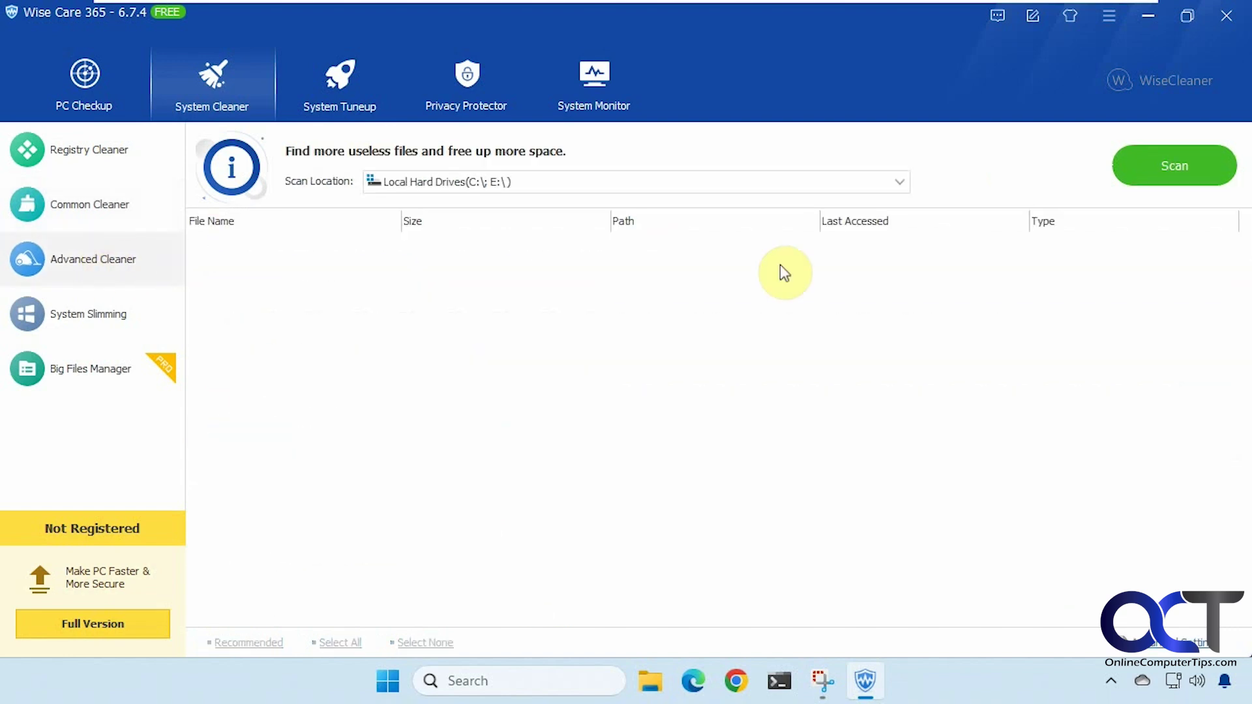
pyautogui.click(1136, 173)
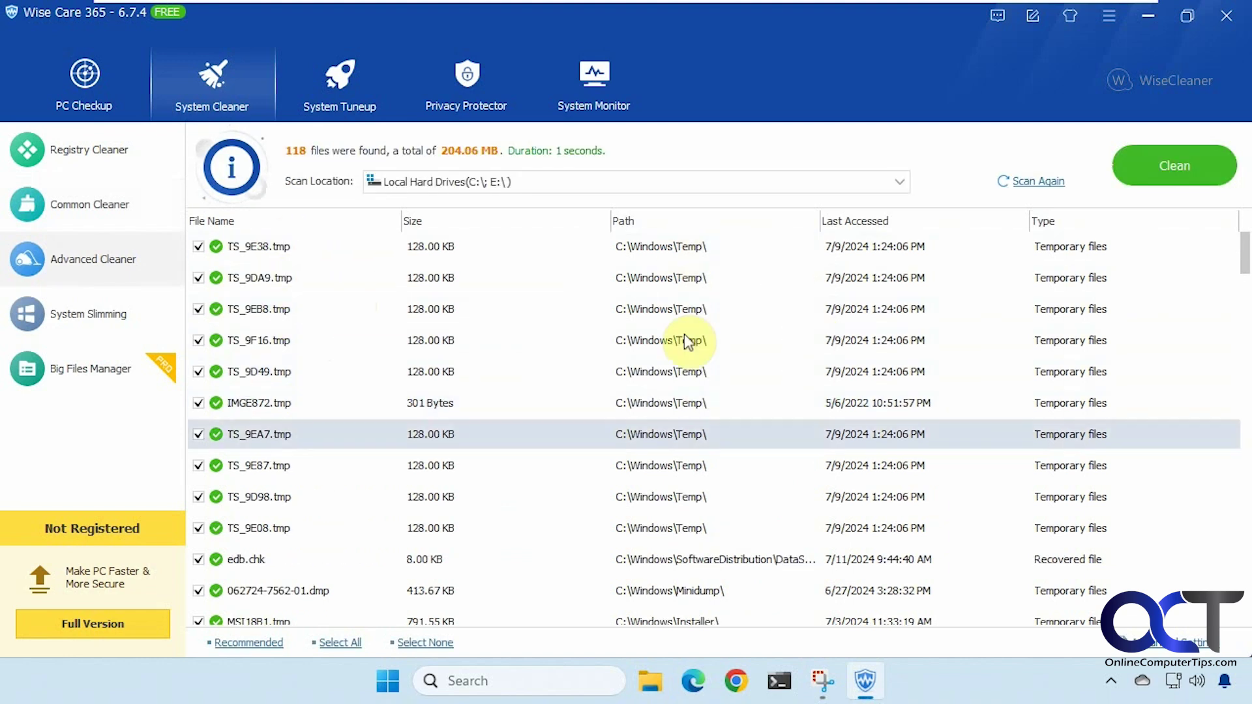
pyautogui.scroll(-10, 717, 430)
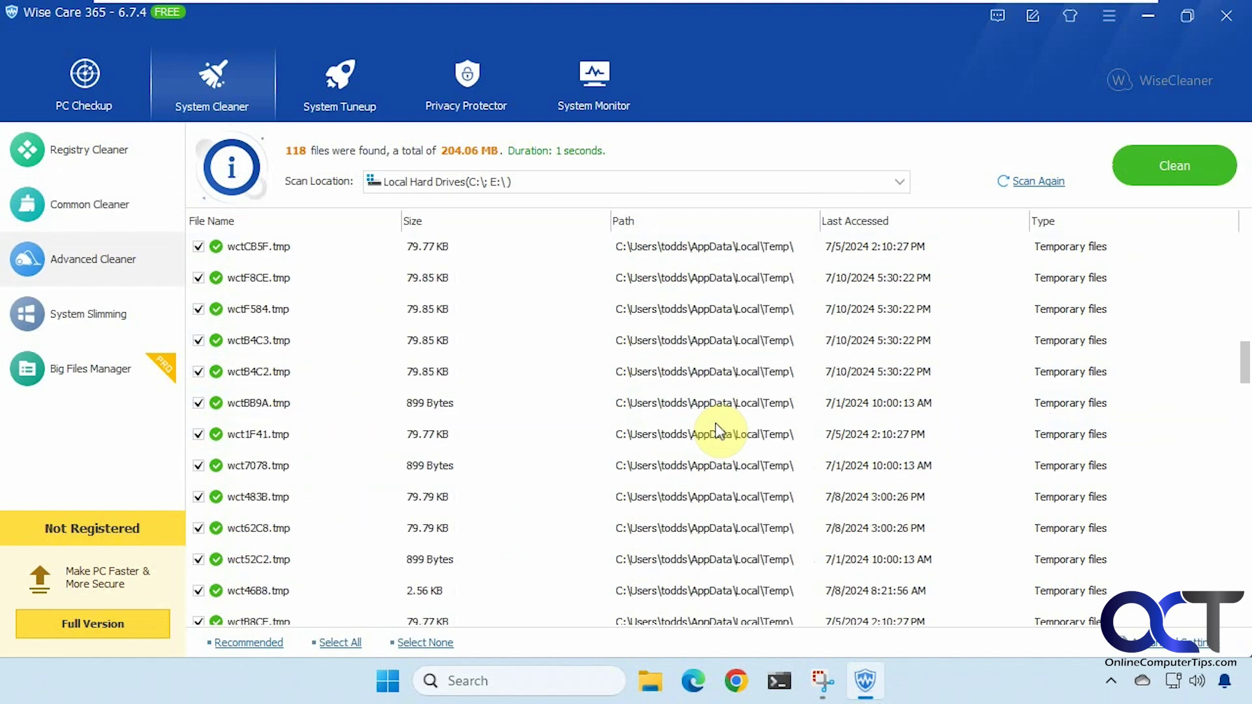
pyautogui.scroll(-10, 716, 426)
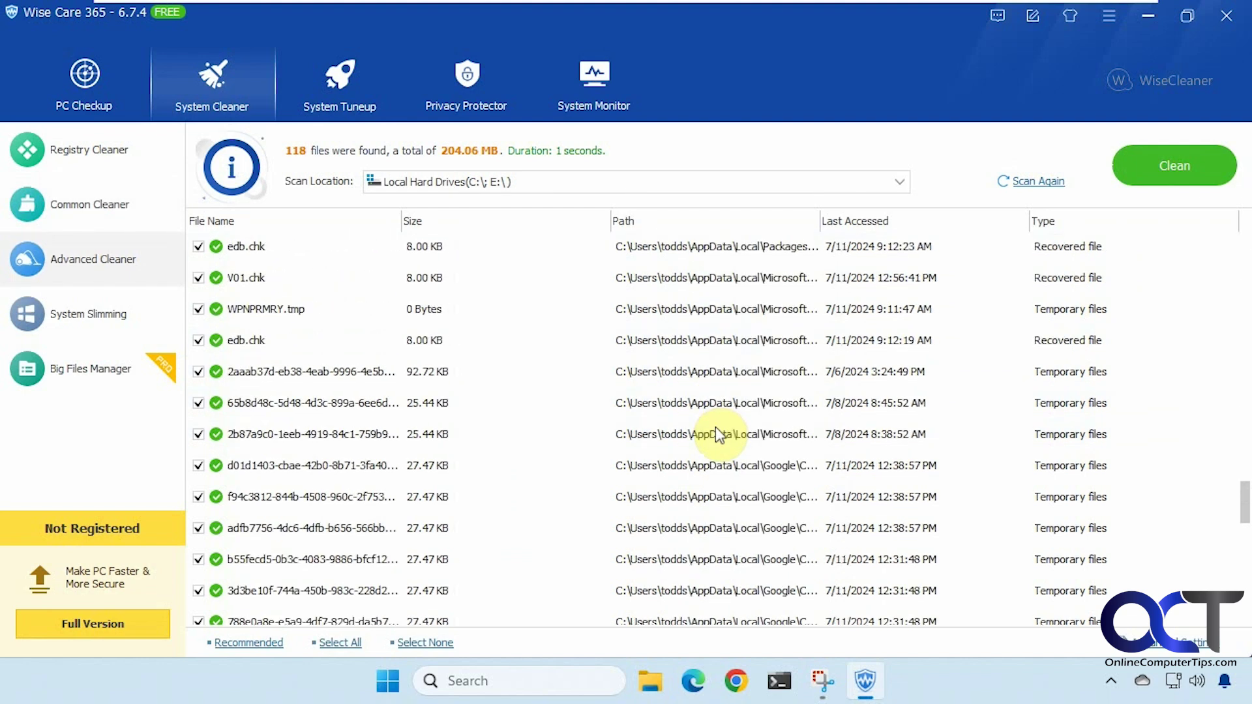
pyautogui.scroll(15, 715, 427)
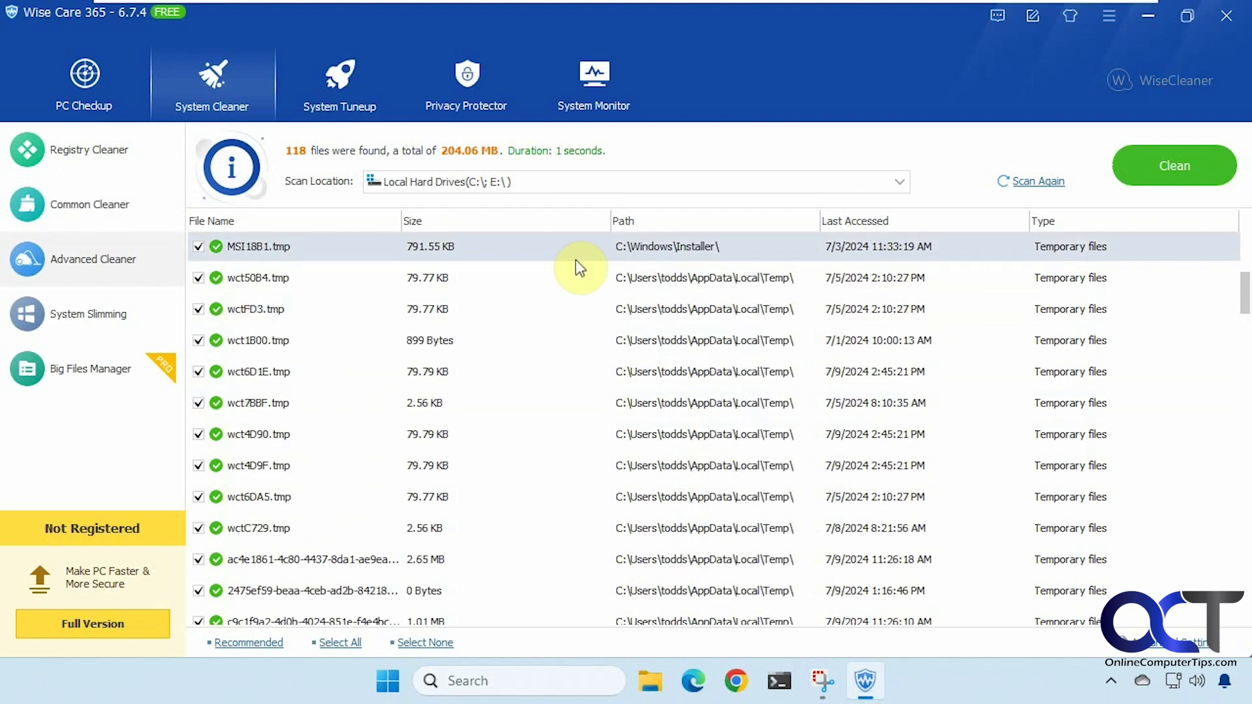
pyautogui.click(900, 184)
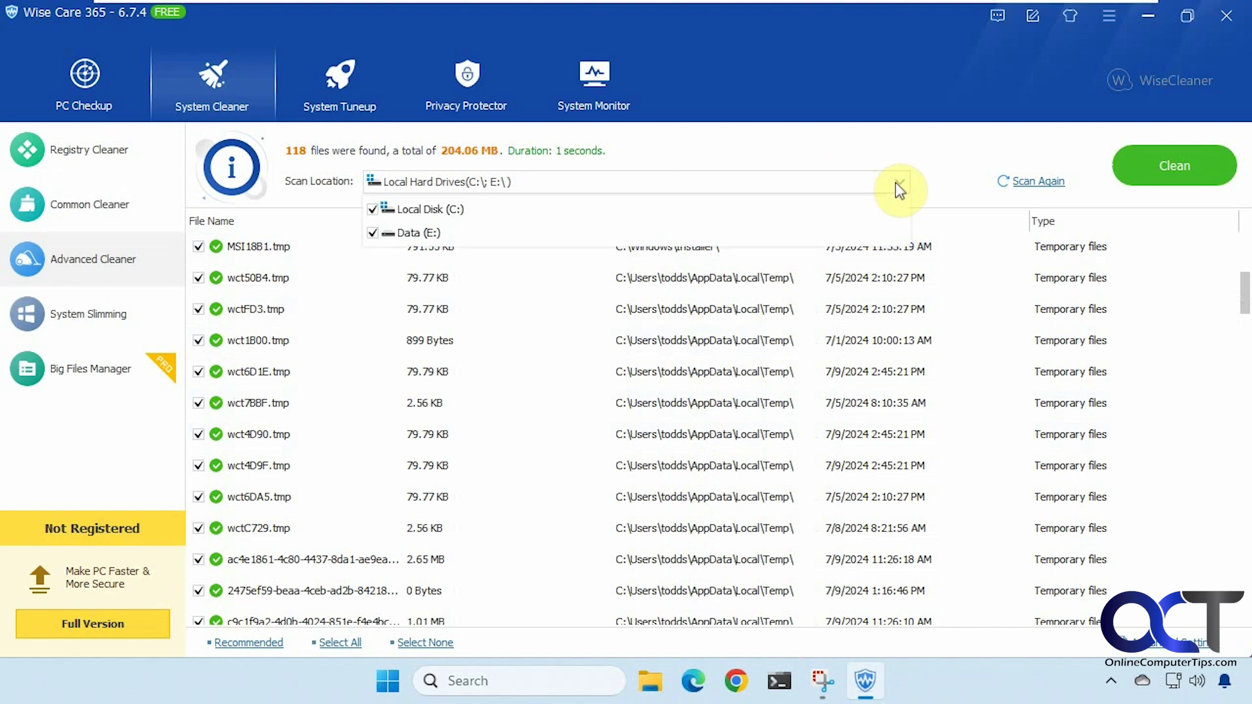
pyautogui.click(894, 182)
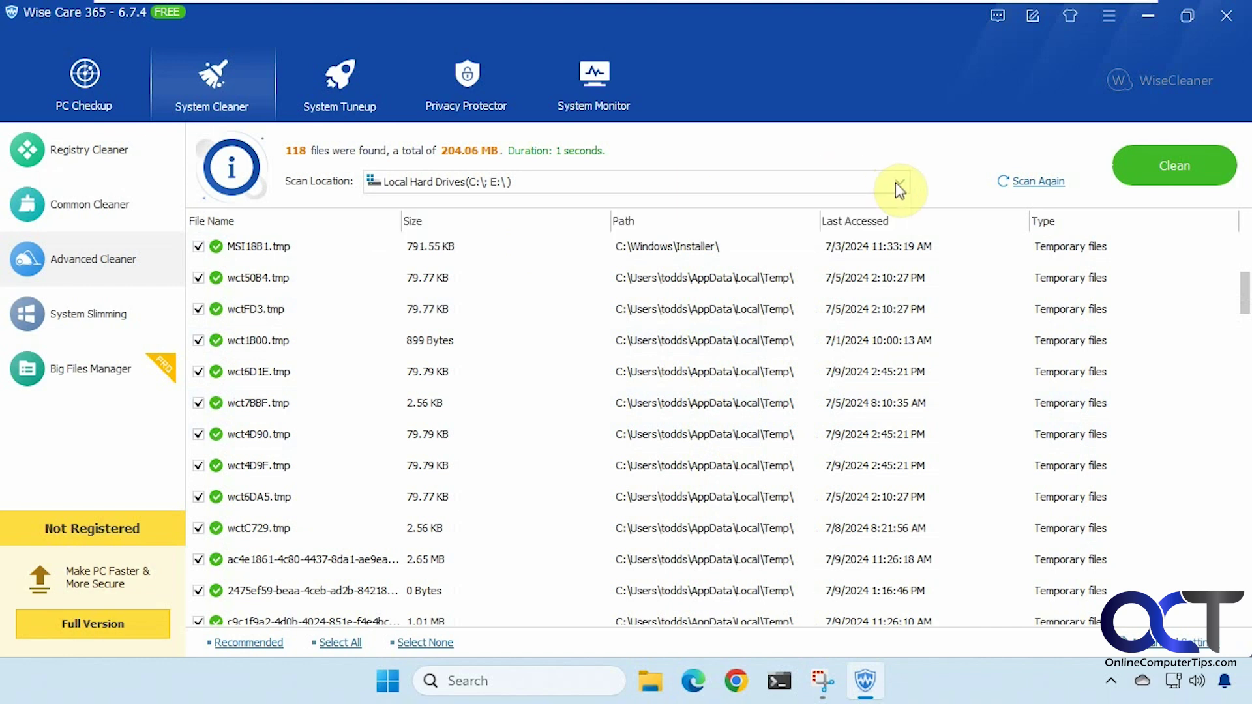
# Browse System Slimming and Big Files Manager, then switch to System Tuneup's System Optimizer
pyautogui.click(108, 317)
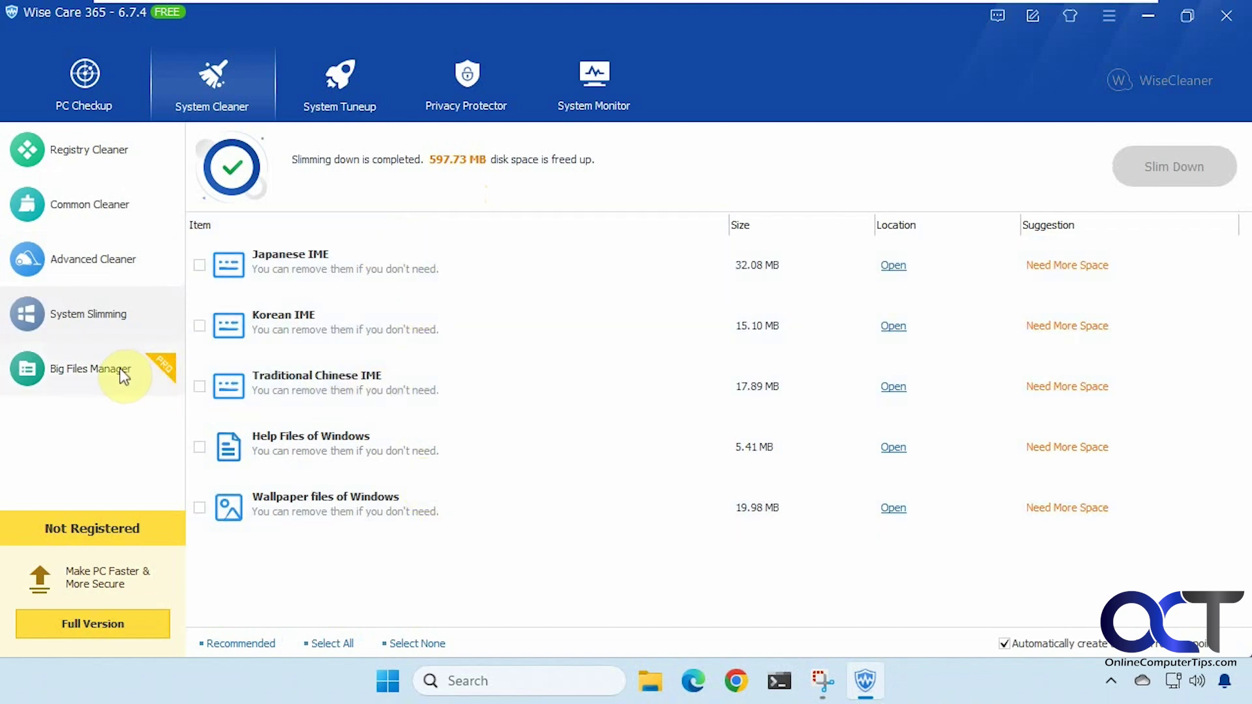
pyautogui.click(115, 373)
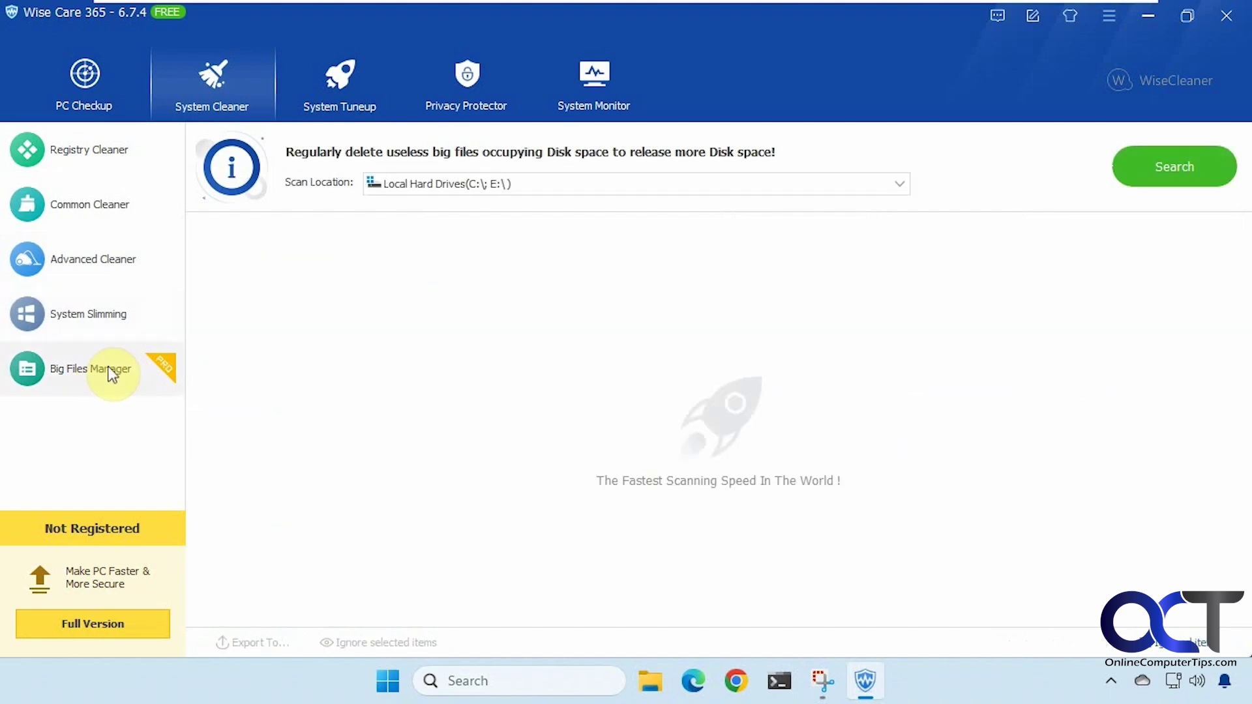
pyautogui.click(338, 80)
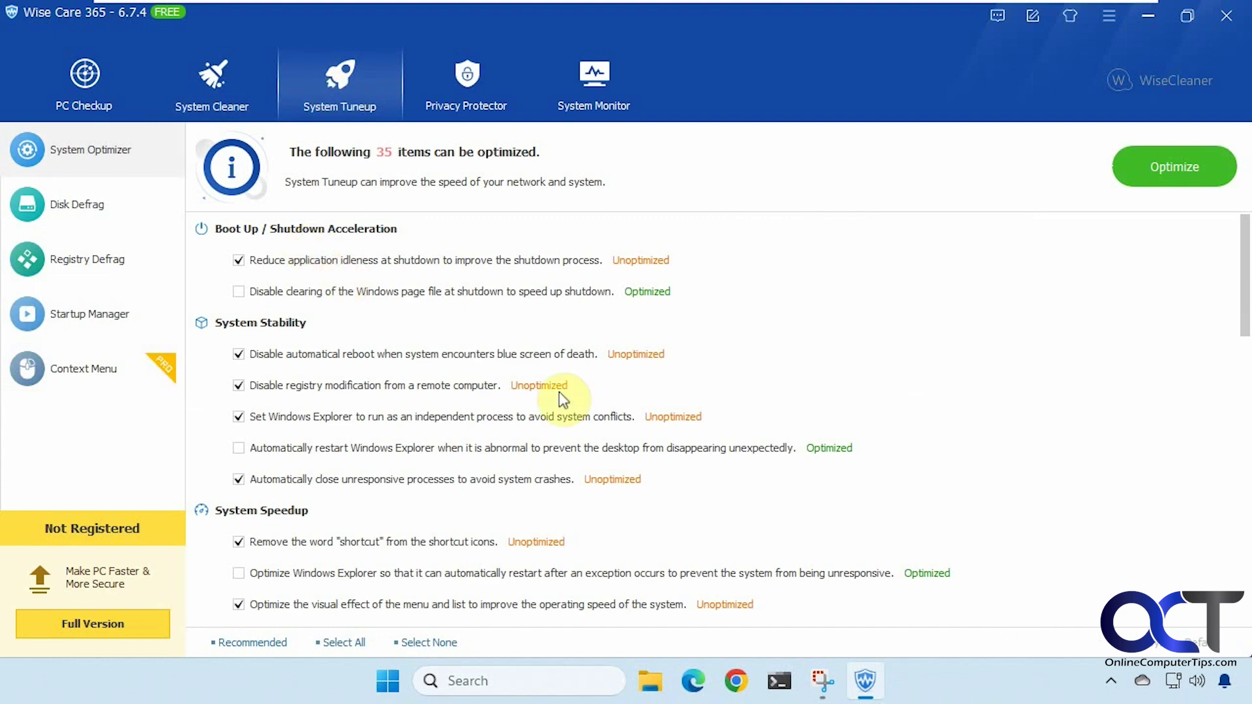
# Scroll through the 35 System Optimizer items, mostly marked Unoptimized, and back to the top
pyautogui.scroll(-9, 594, 399)
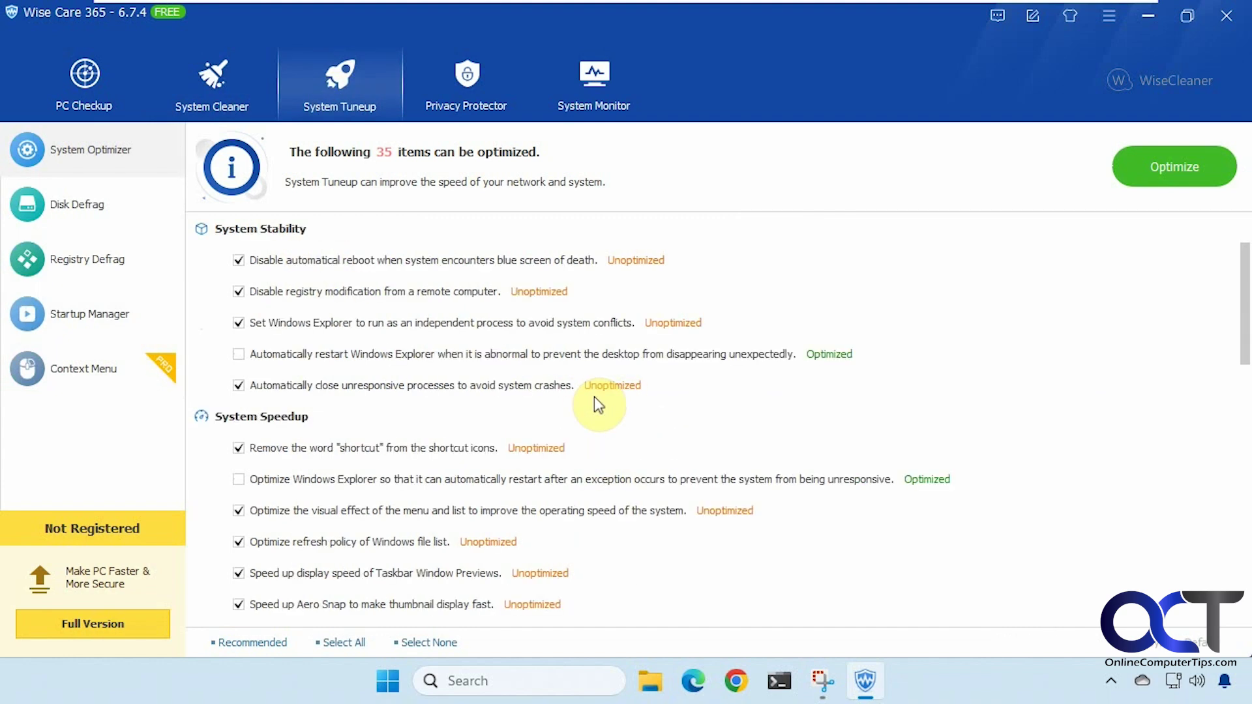
pyautogui.scroll(-6, 595, 400)
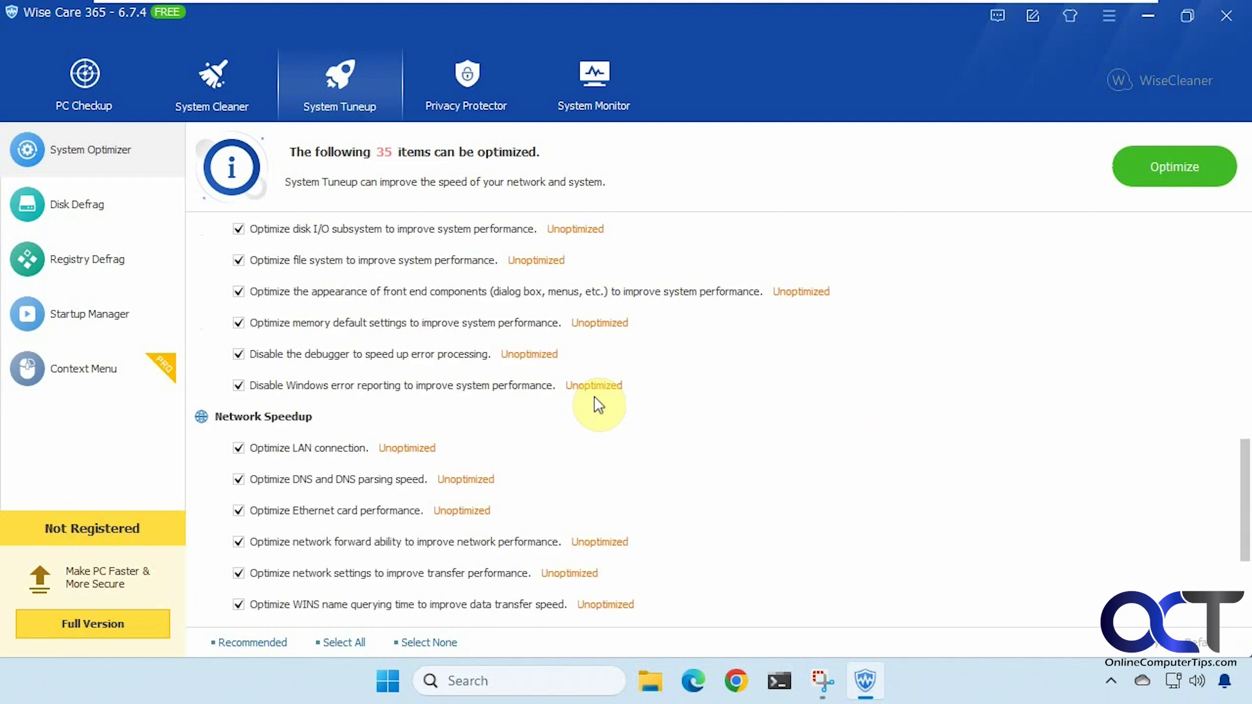
pyautogui.scroll(-1, 596, 403)
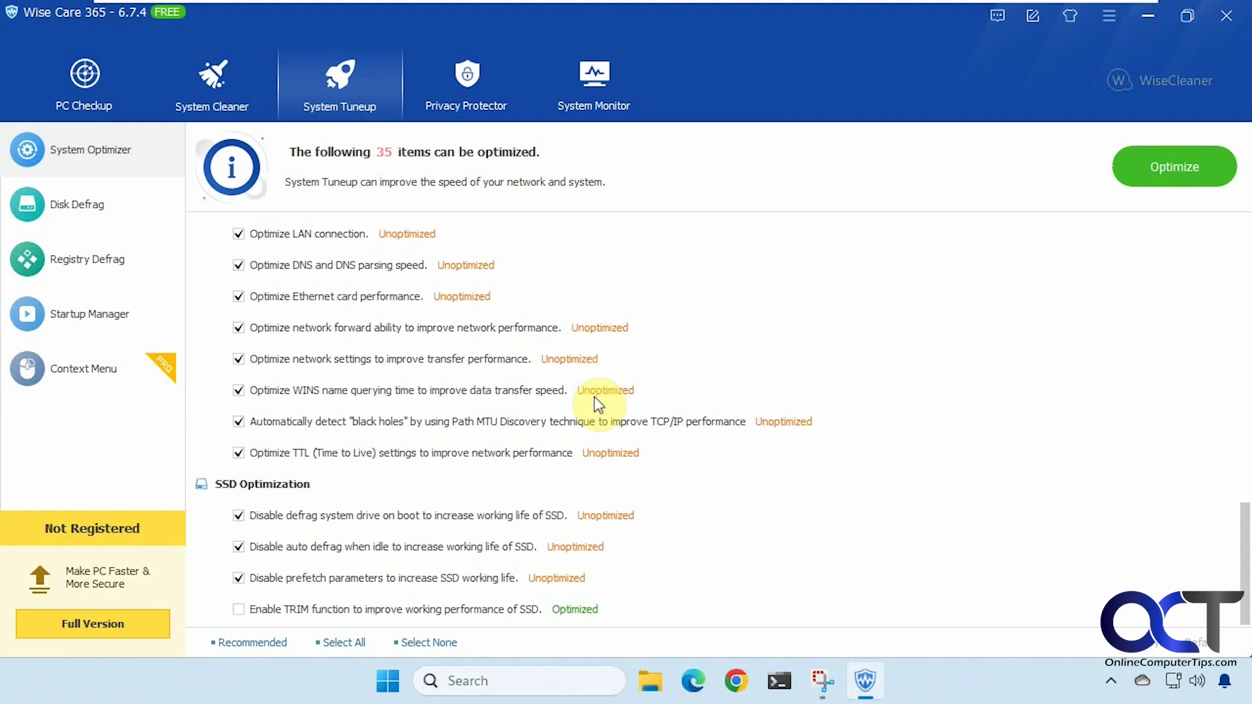
pyautogui.scroll(16, 606, 405)
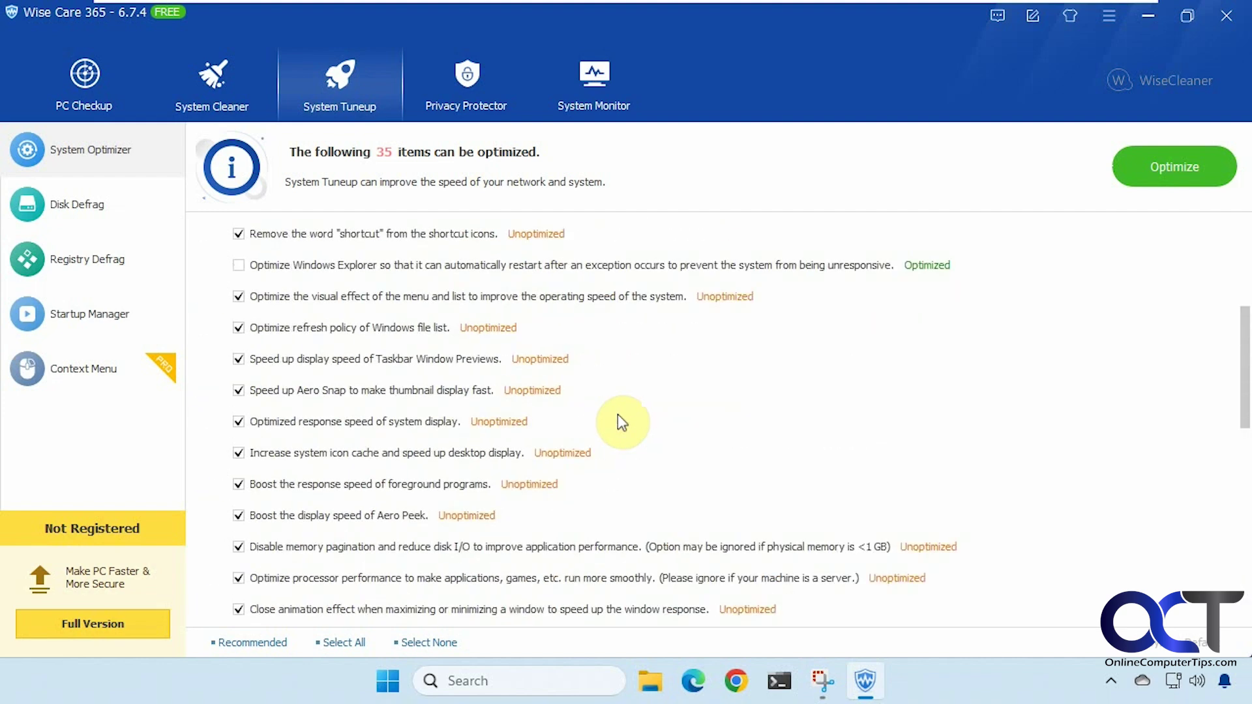
# Analyze the registry in Registry Defrag, showing a 1.01% optimization rate (84.63 MB to 83.77 MB)
pyautogui.click(117, 216)
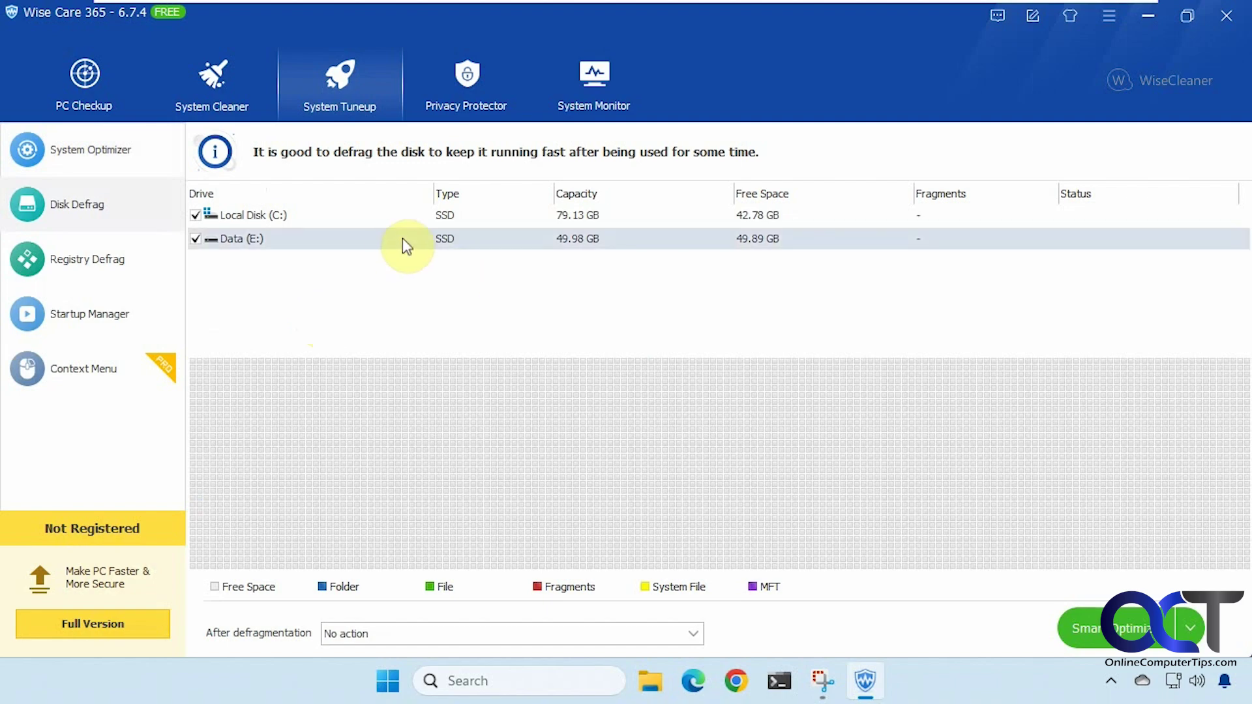
pyautogui.click(103, 264)
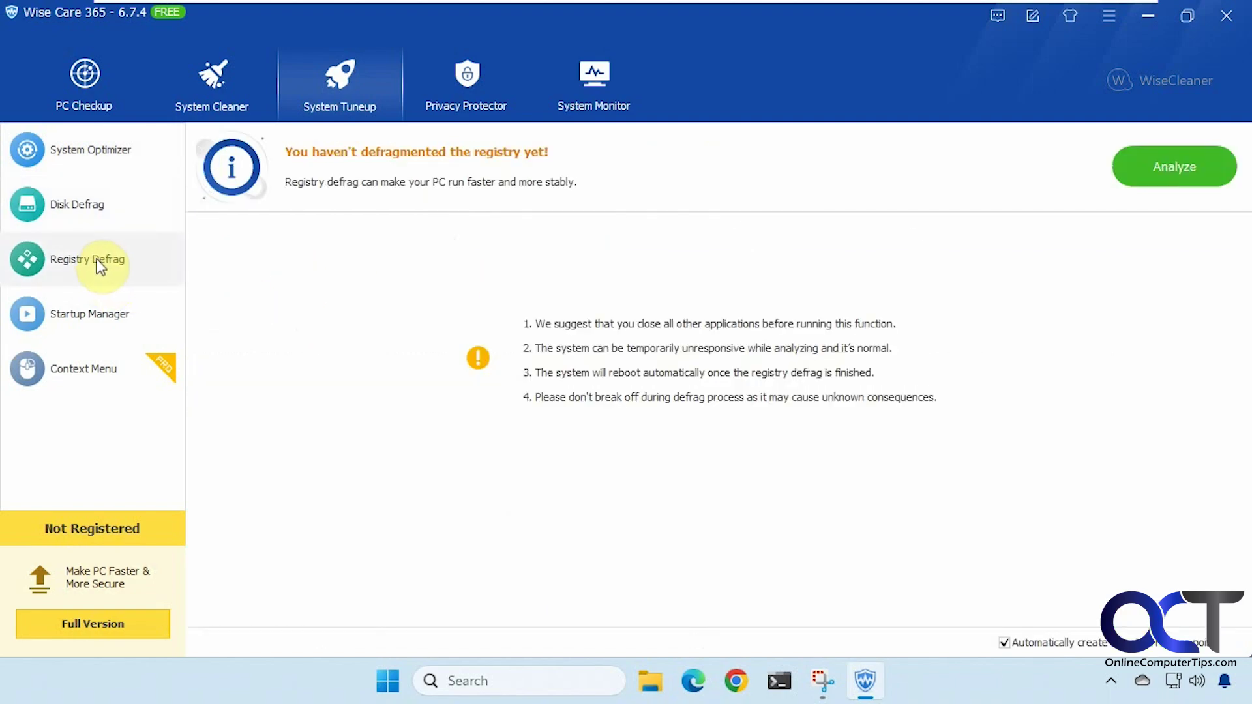
pyautogui.click(1135, 173)
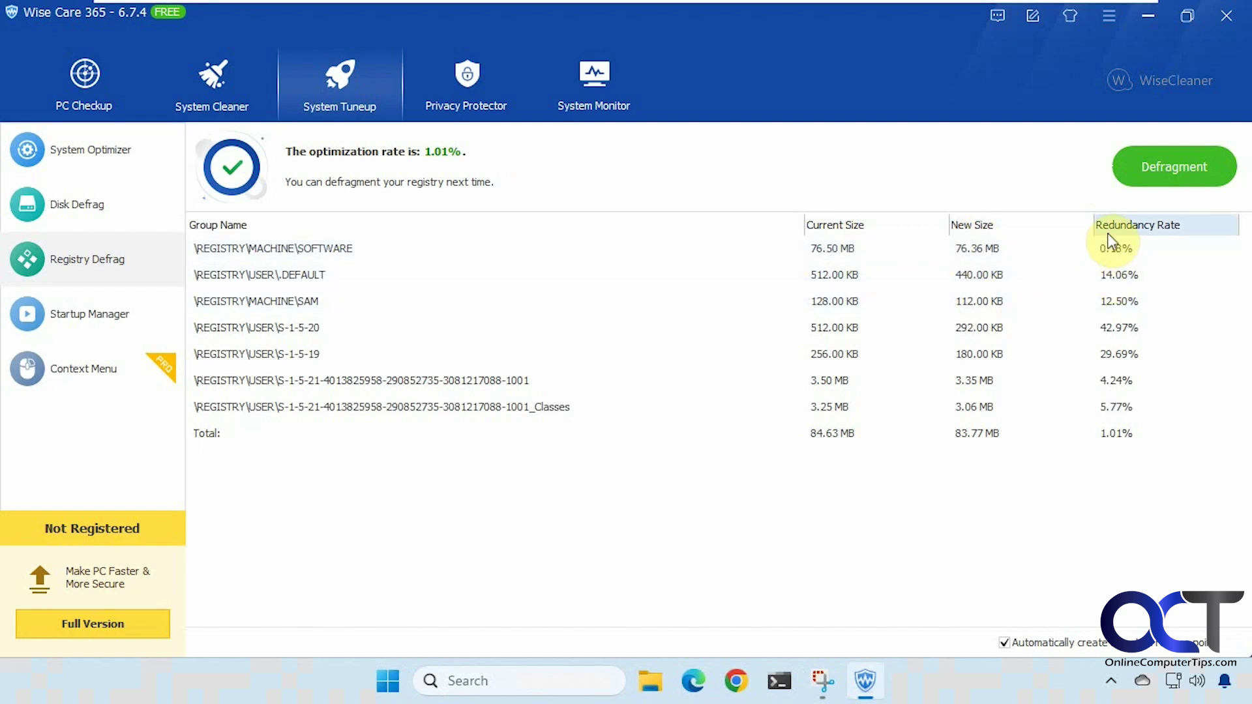
pyautogui.click(128, 318)
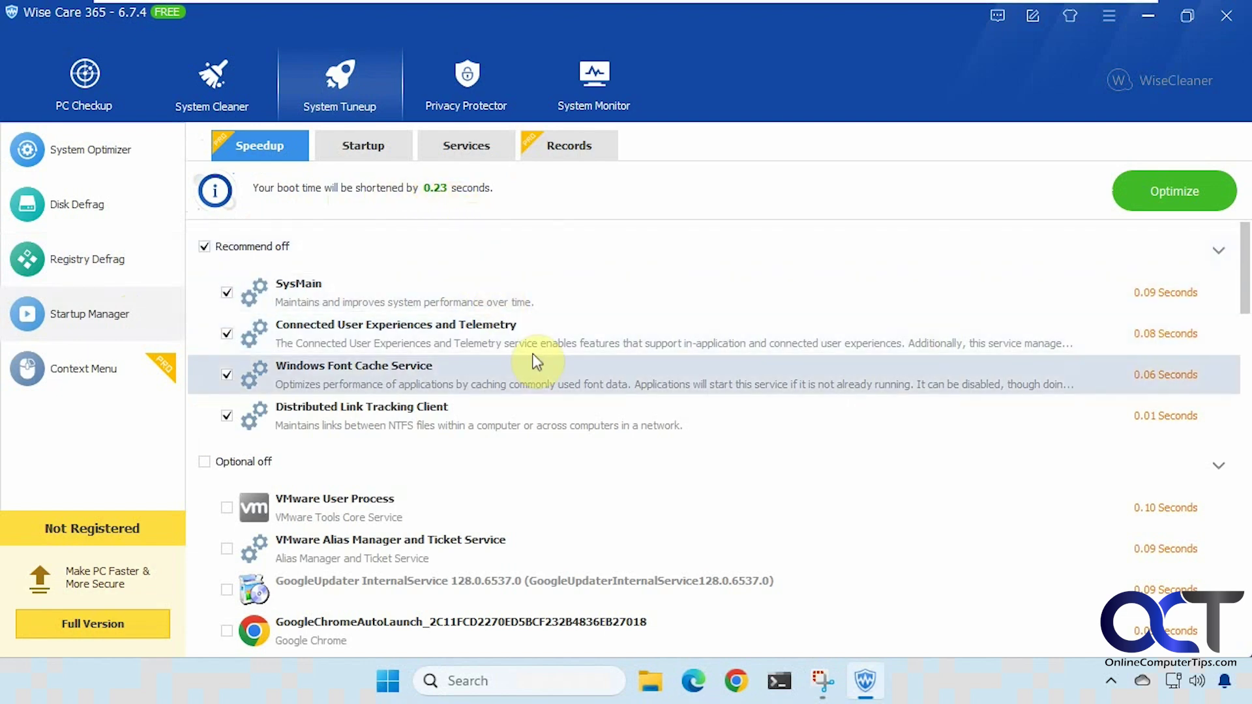
pyautogui.scroll(-2, 544, 359)
pyautogui.scroll(-2, 556, 364)
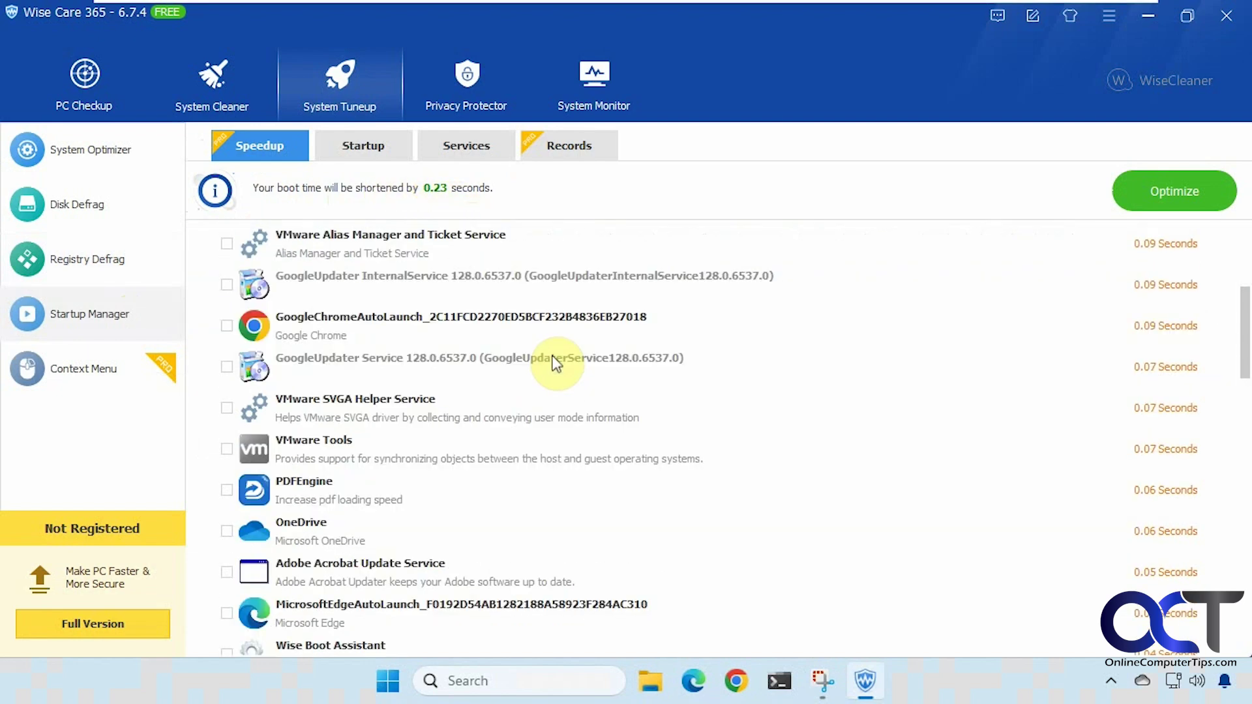
pyautogui.scroll(4, 555, 363)
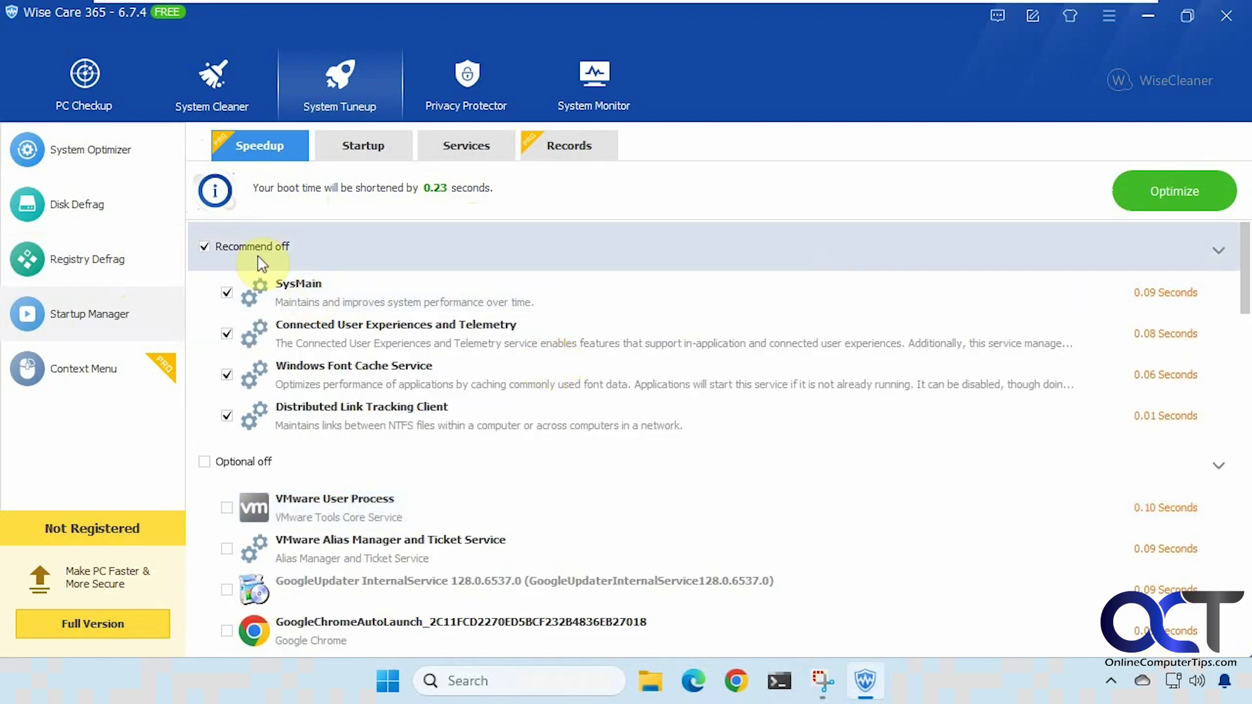
pyautogui.scroll(-2, 281, 365)
pyautogui.scroll(-2, 455, 393)
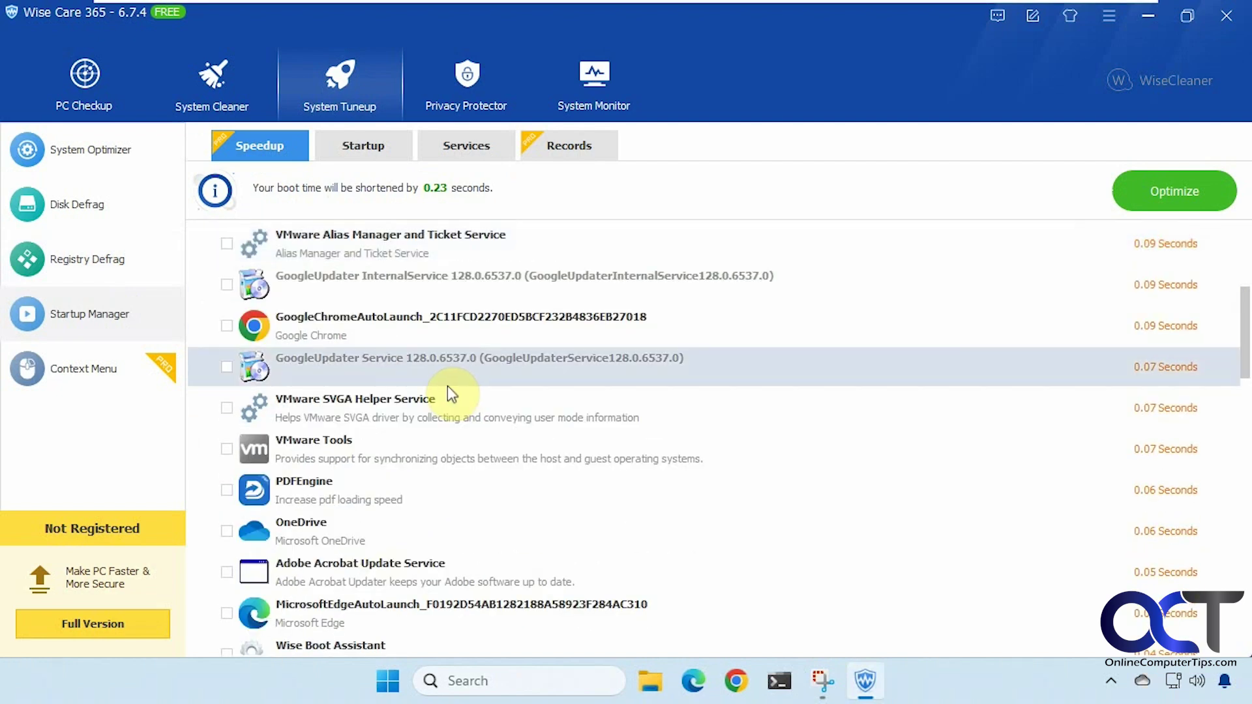
pyautogui.scroll(-2, 447, 391)
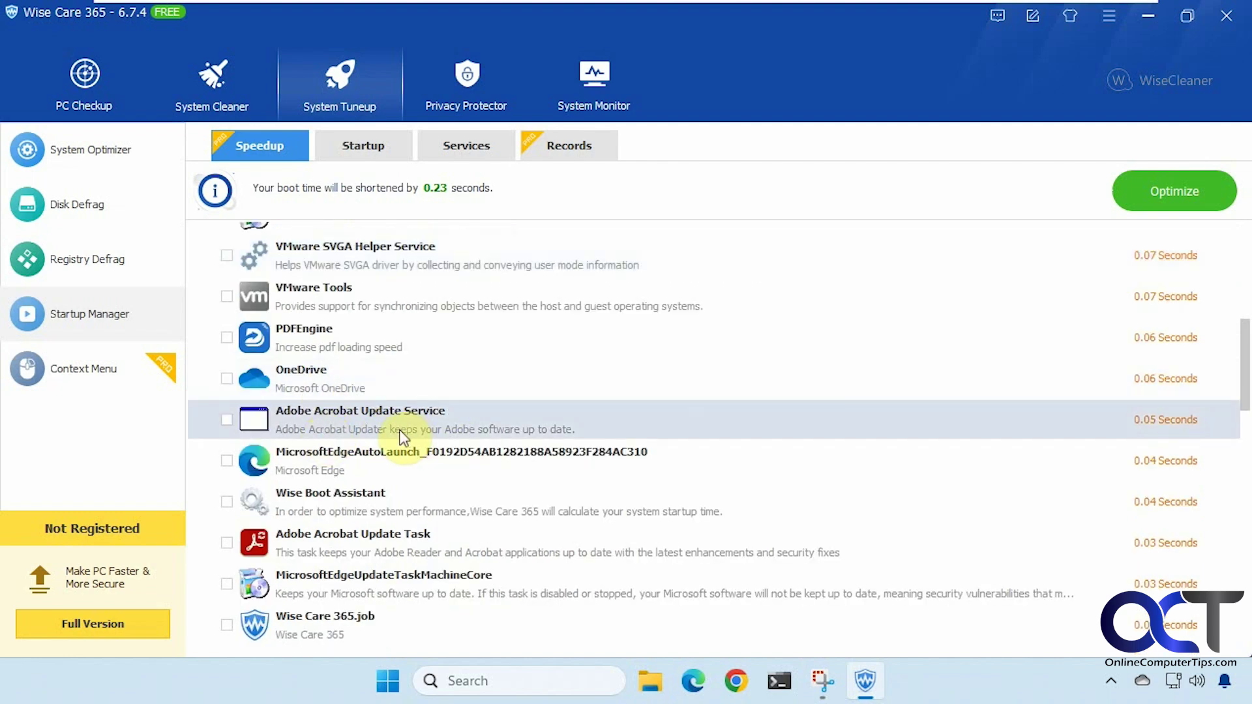
pyautogui.scroll(-4, 402, 437)
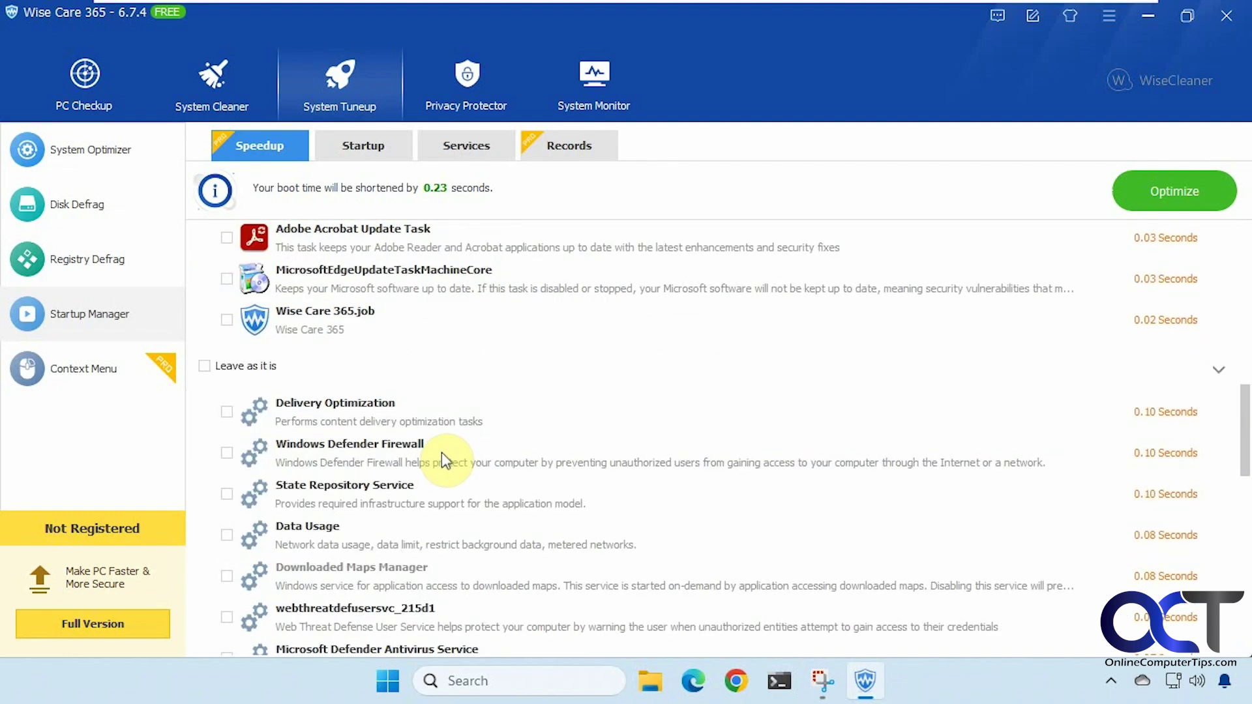
pyautogui.scroll(-8, 441, 452)
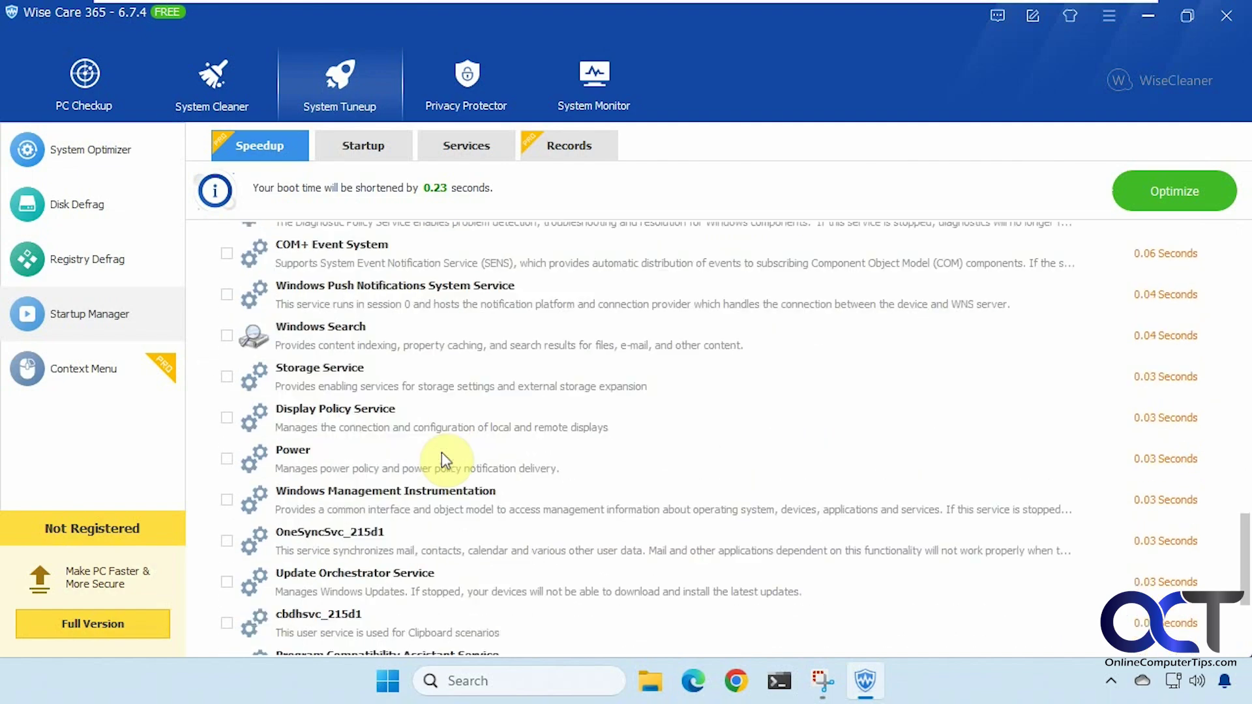
pyautogui.scroll(-3, 440, 451)
pyautogui.scroll(15, 441, 452)
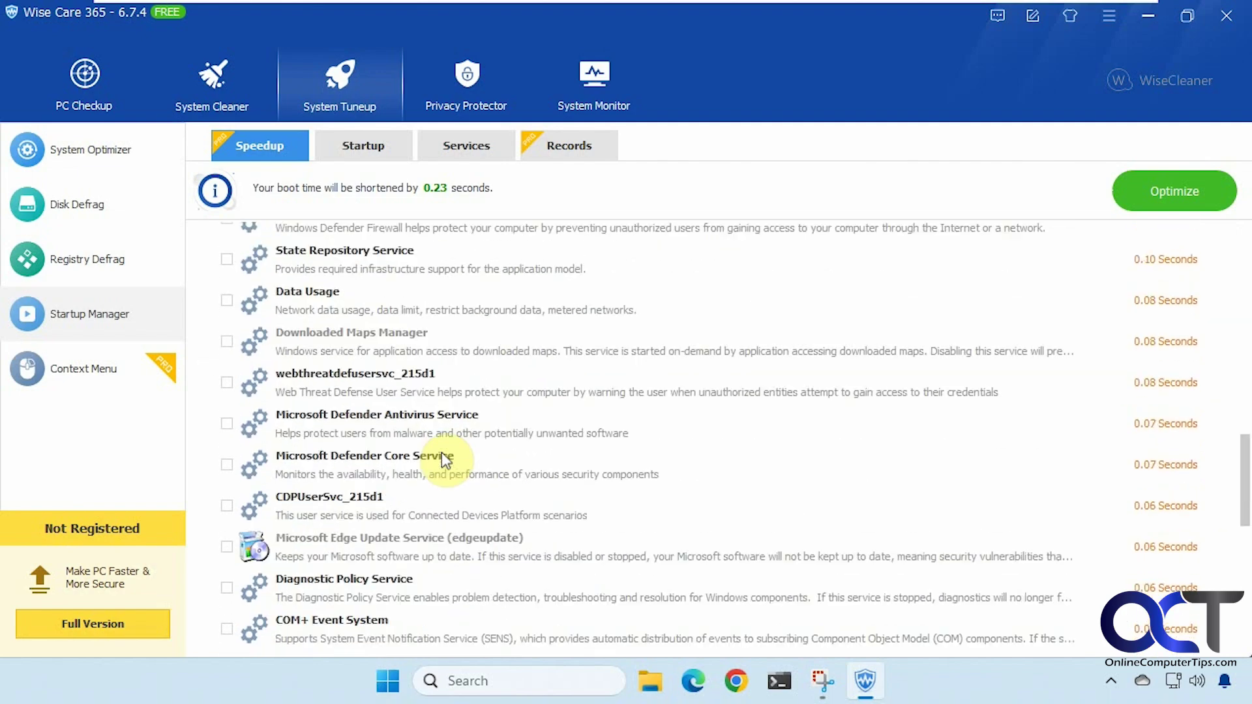
pyautogui.click(362, 145)
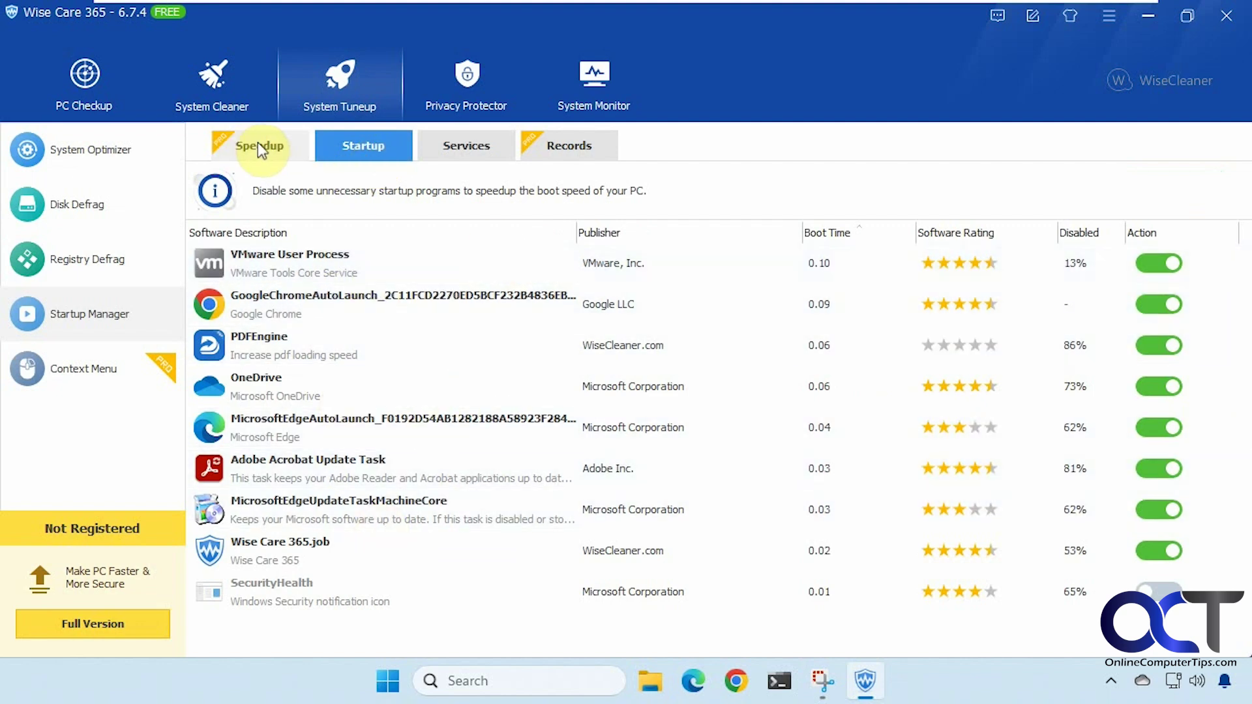
pyautogui.click(259, 149)
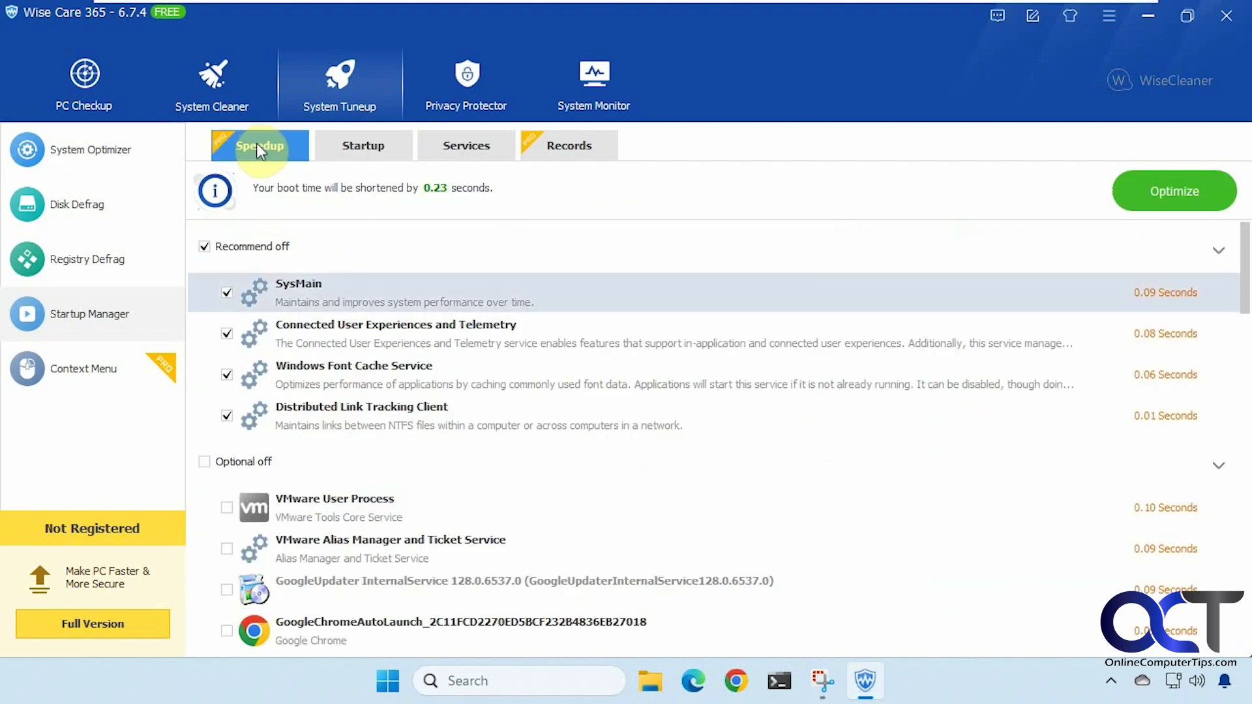
pyautogui.click(362, 156)
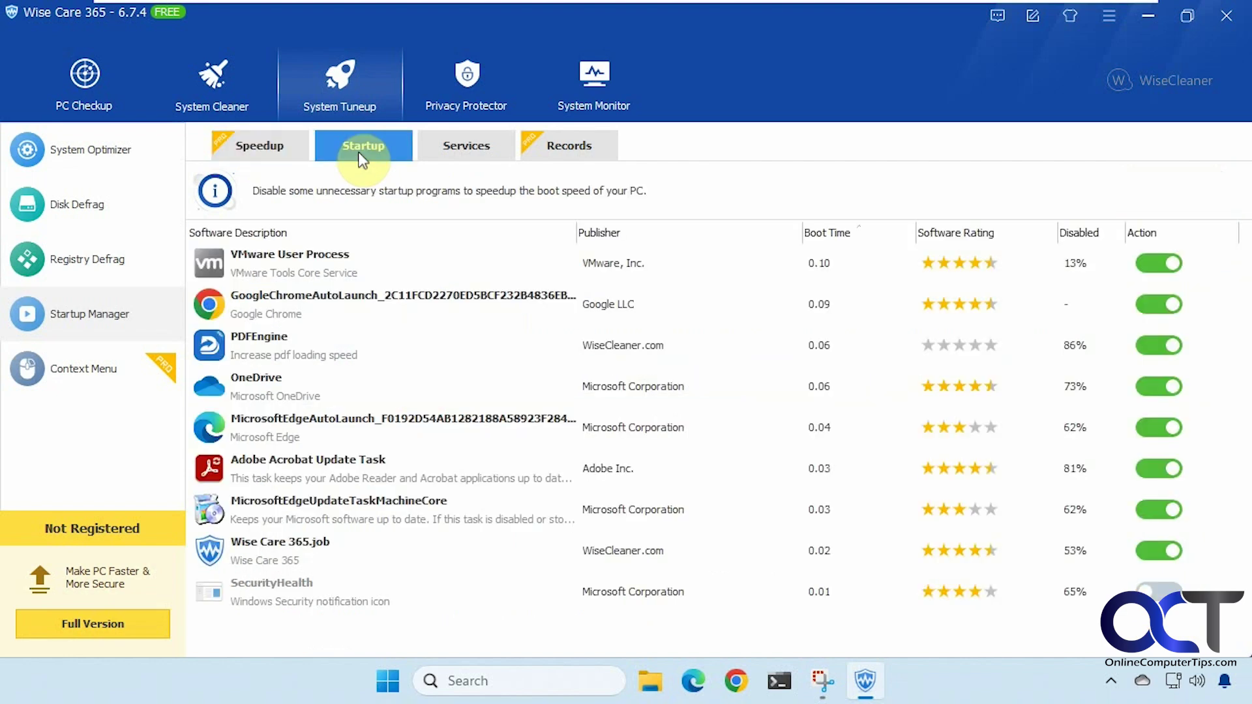
pyautogui.click(260, 145)
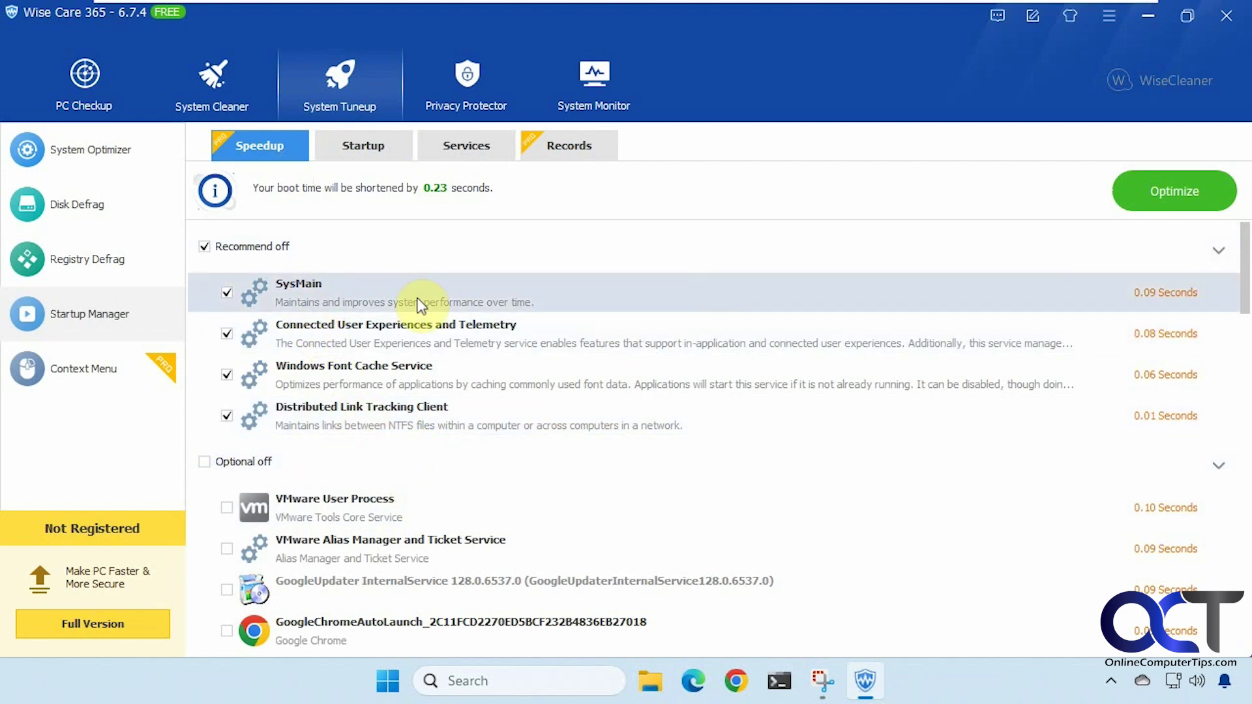
pyautogui.scroll(-8, 522, 418)
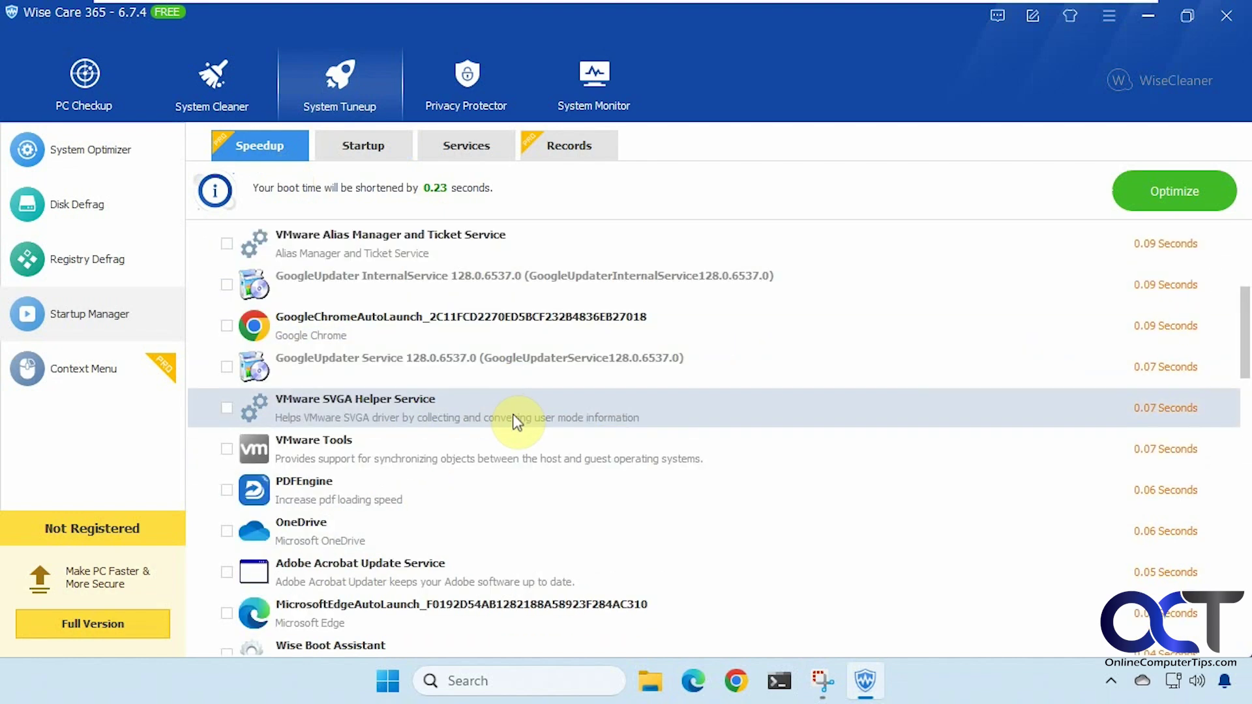
pyautogui.scroll(8, 522, 417)
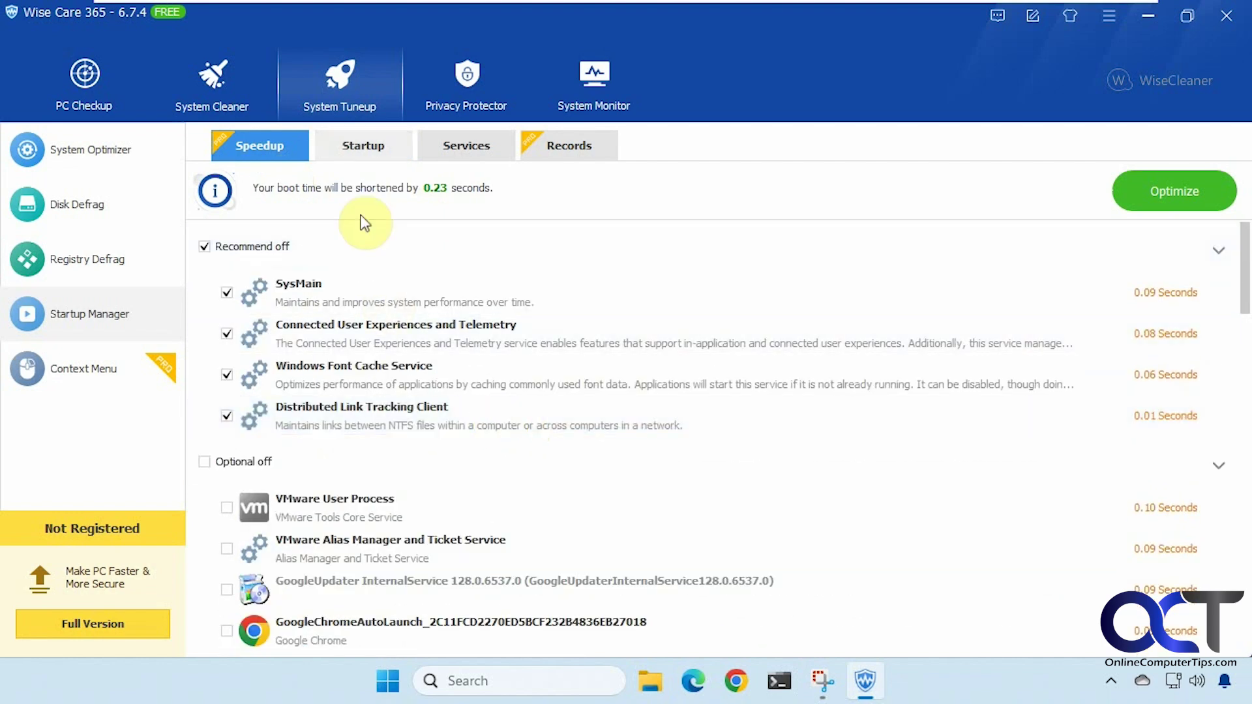
# Browse Startup Manager's startup programs and Windows services, then view Records showing no disabled items
pyautogui.click(362, 148)
pyautogui.click(477, 154)
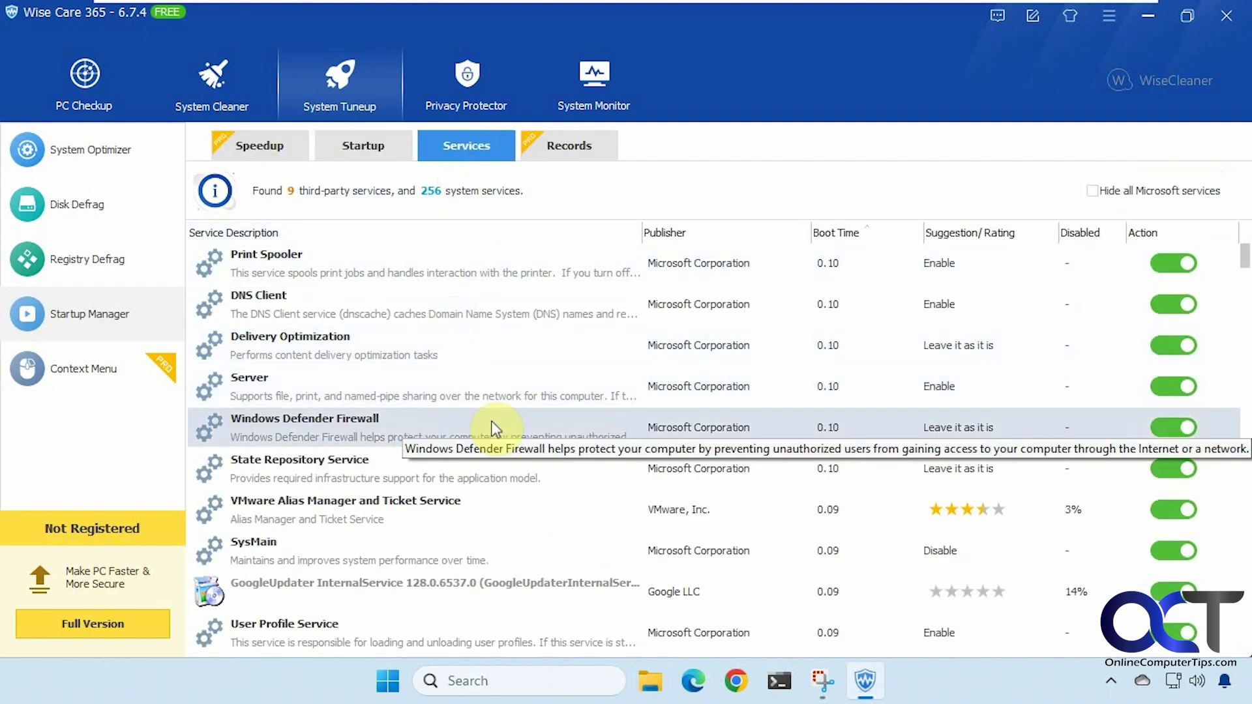
pyautogui.scroll(-6, 493, 421)
pyautogui.scroll(6, 495, 423)
pyautogui.click(551, 156)
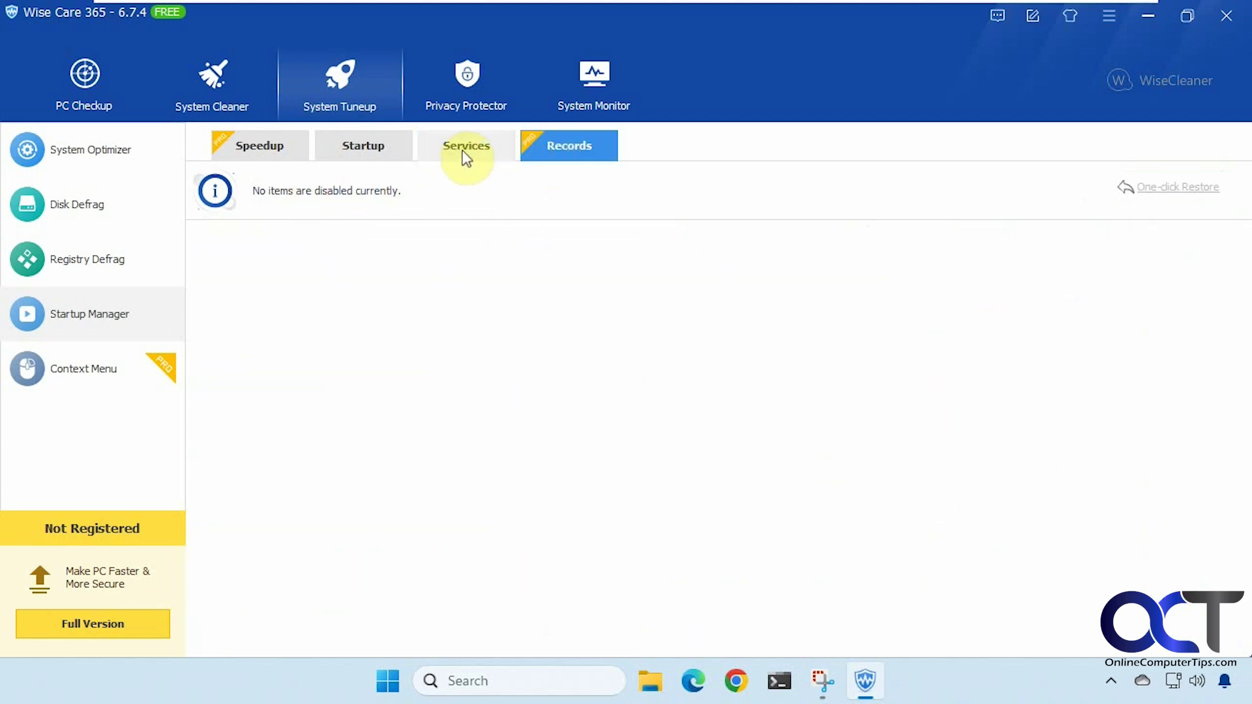
# Show the Context Menu manager, listing entries like Shred file/folder, PeaZip and ShareX, all enabled
pyautogui.click(97, 373)
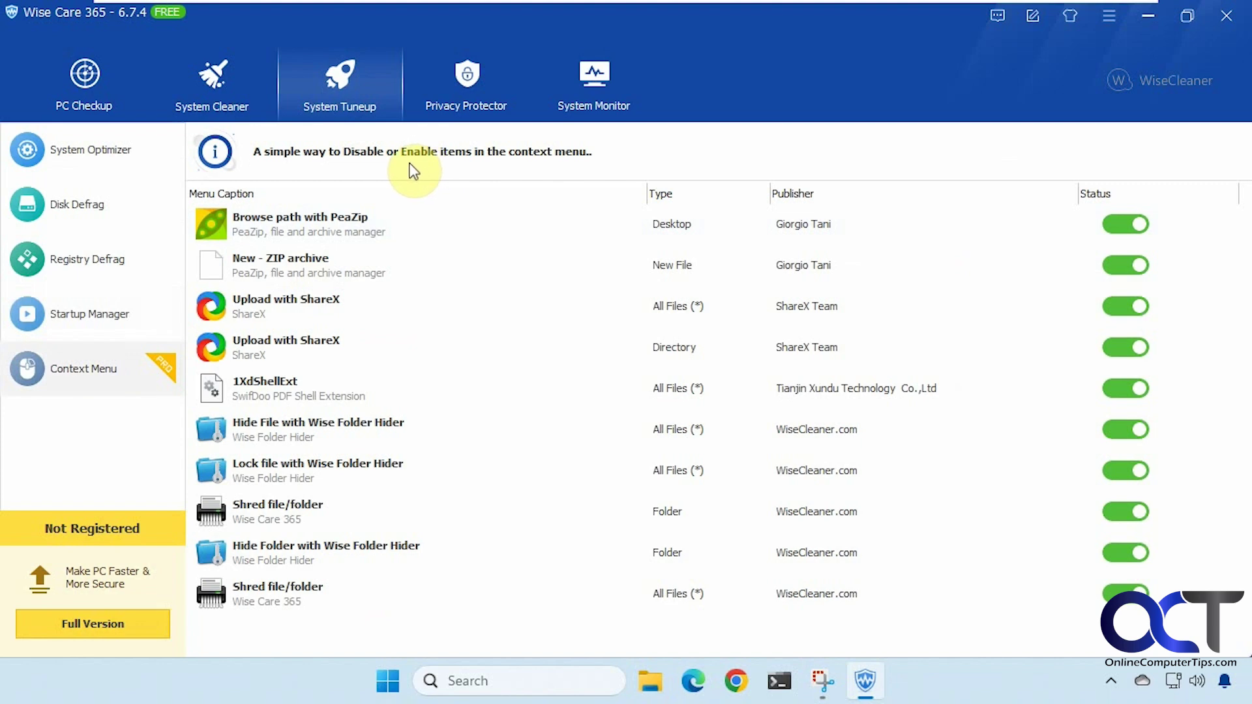
# Open the Privacy Protector tools and view the Disk Eraser drive list
pyautogui.click(466, 106)
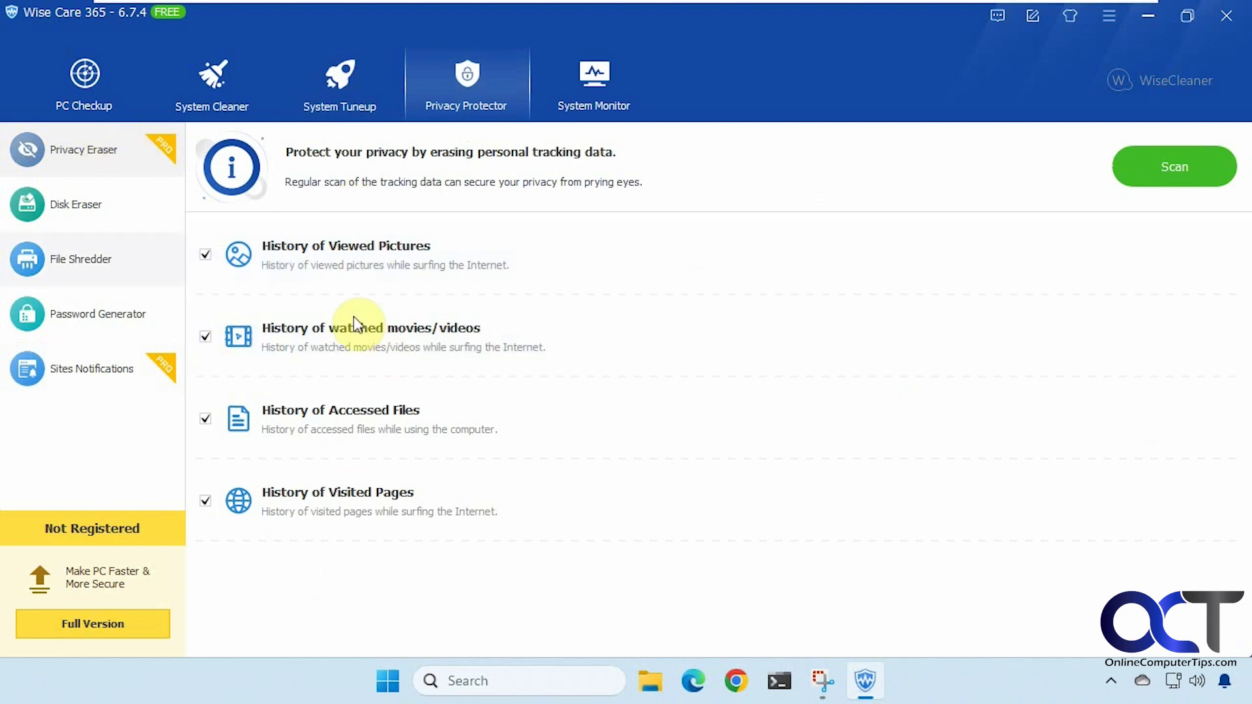
pyautogui.click(104, 225)
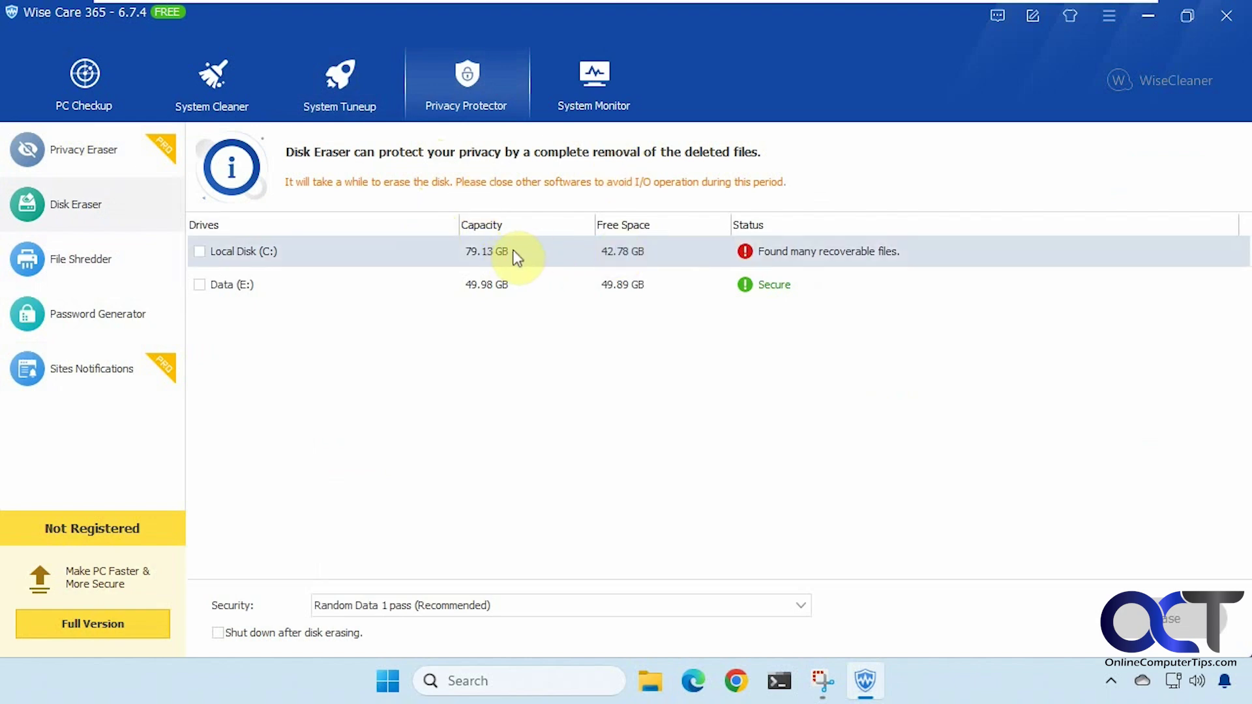
# Open File Shredder's Add Files dialog and browse into Local Disk (C:)
pyautogui.click(97, 266)
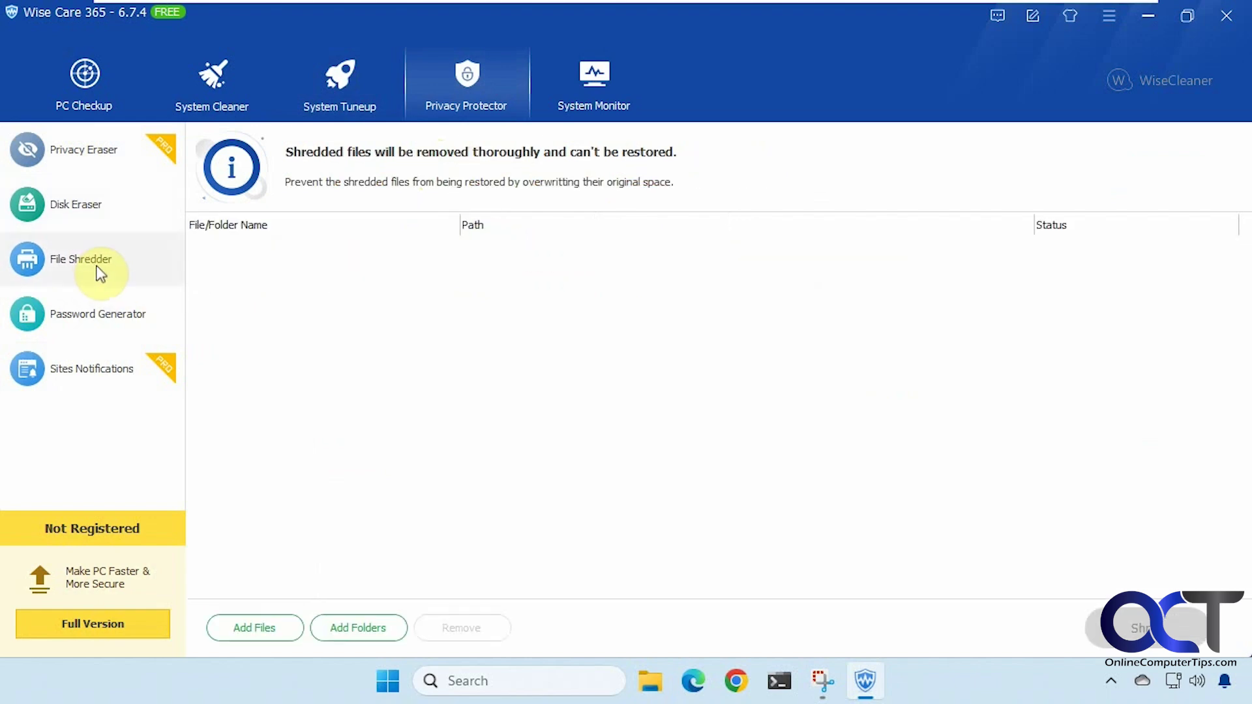
pyautogui.click(271, 624)
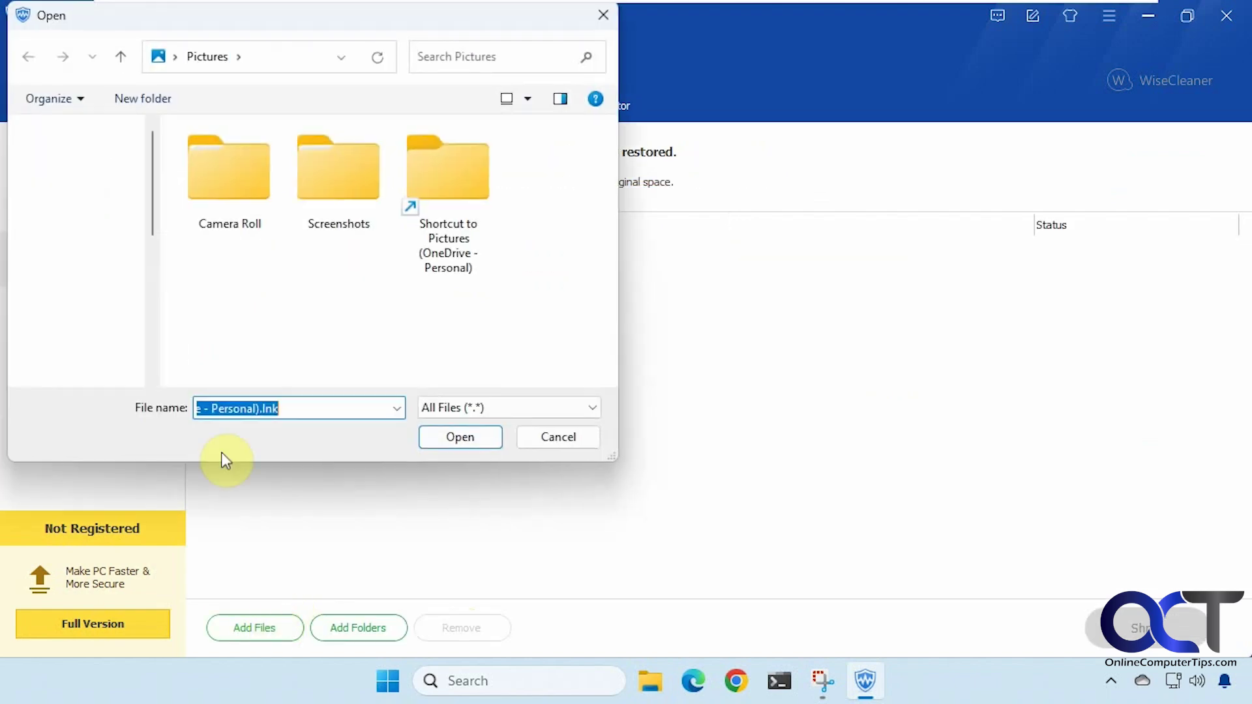
pyautogui.moveTo(154, 210); pyautogui.dragTo(151, 304)
pyautogui.click(77, 317)
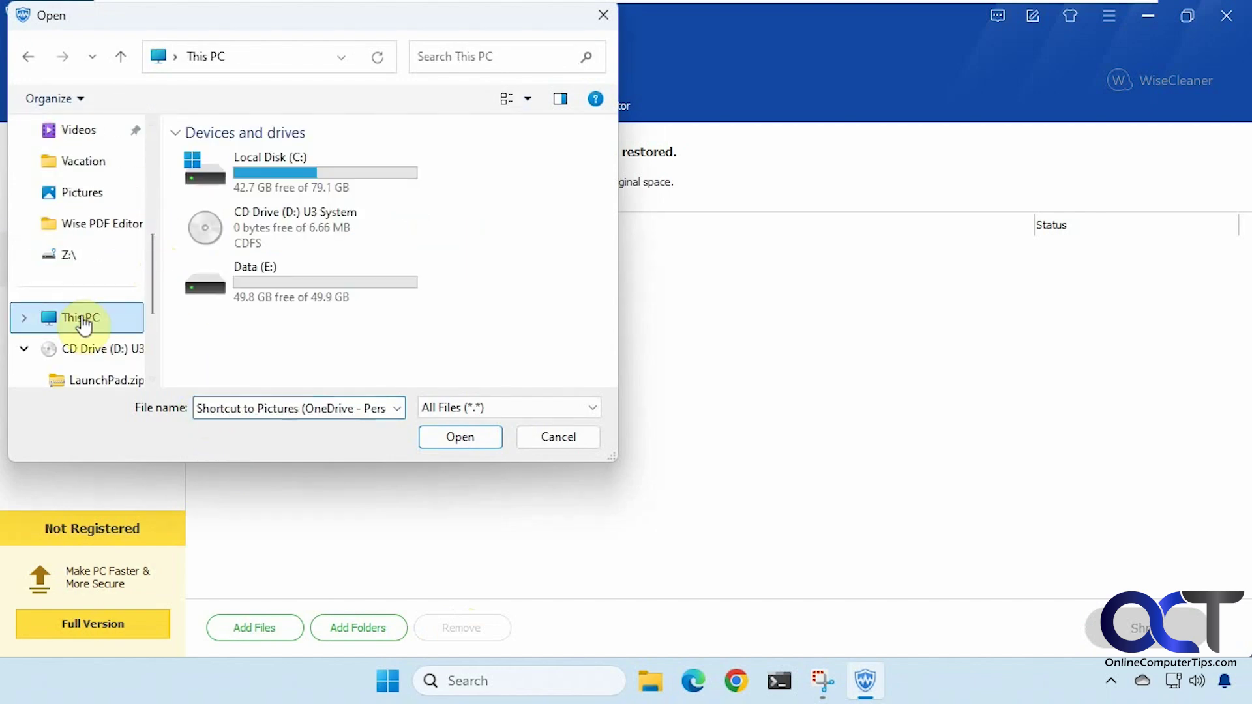
pyautogui.doubleClick(260, 186)
# Navigate through Users and the profile folder to OneDrive > Documents
pyautogui.scroll(-1, 274, 261)
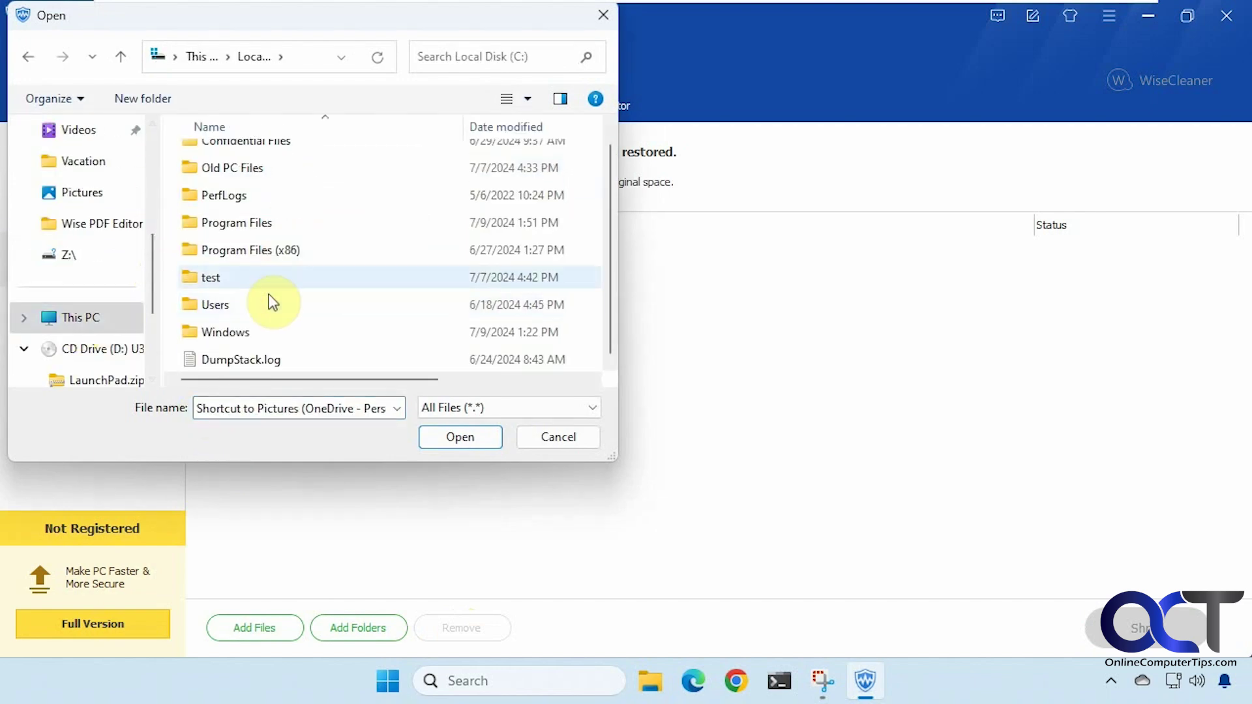
pyautogui.click(228, 312)
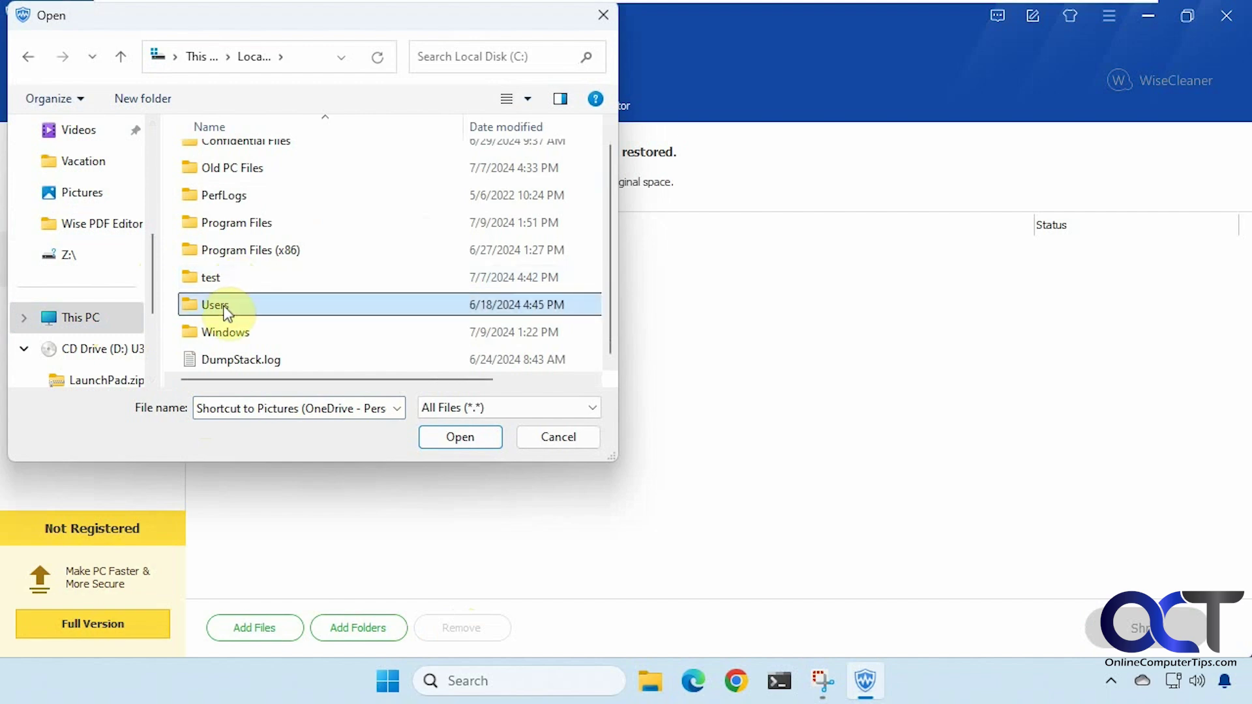
pyautogui.doubleClick(225, 309)
pyautogui.doubleClick(225, 240)
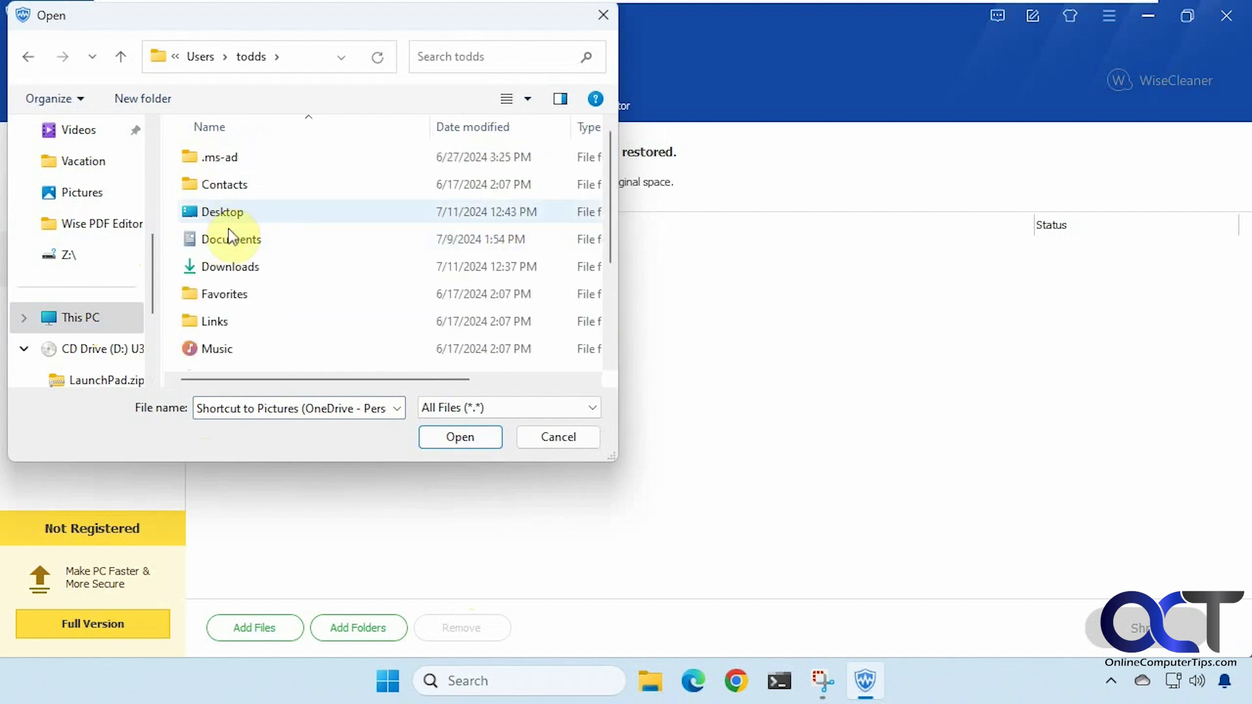
pyautogui.scroll(-1, 251, 305)
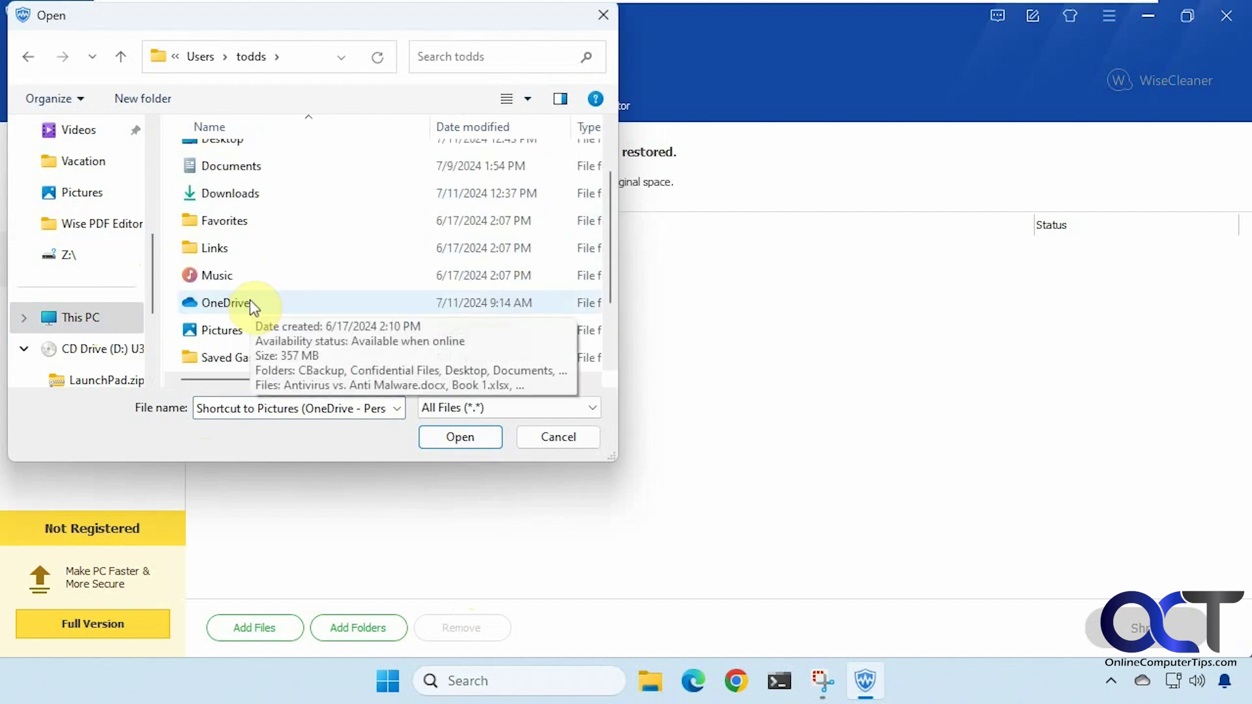
pyautogui.doubleClick(249, 303)
pyautogui.doubleClick(241, 249)
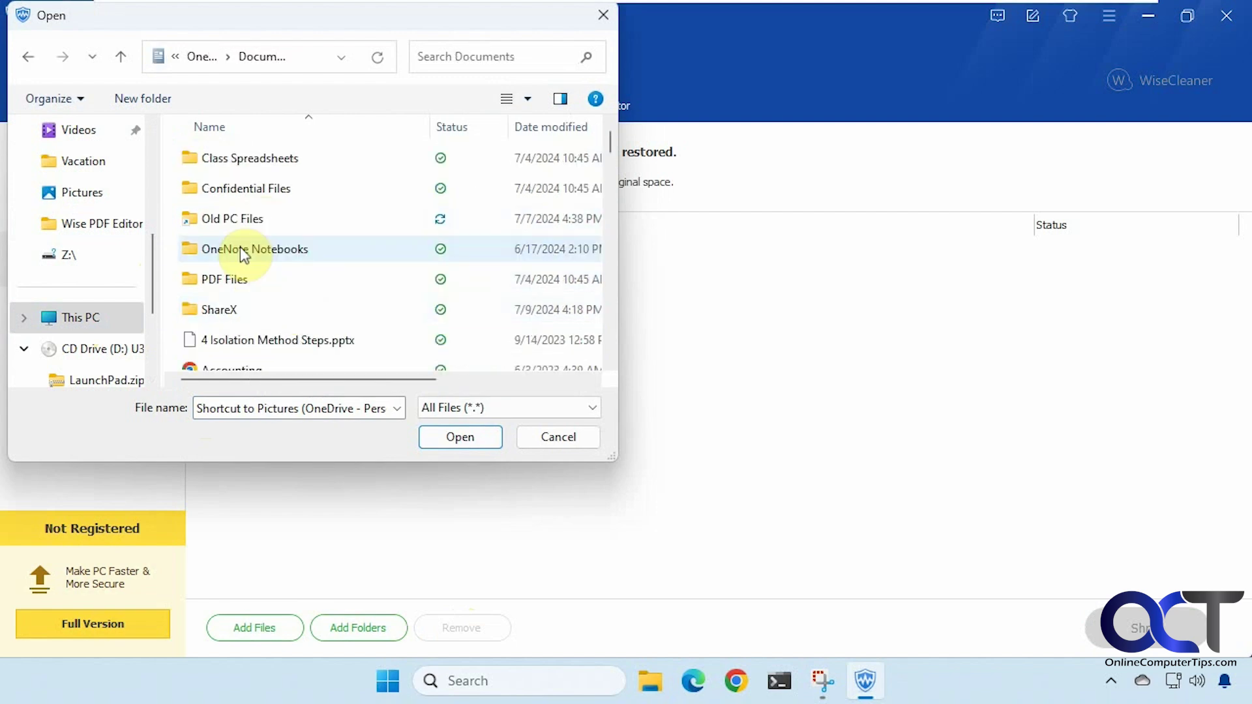
# Add appdata.hive to the shredder list and shred it permanently
pyautogui.scroll(-1, 248, 280)
pyautogui.click(230, 354)
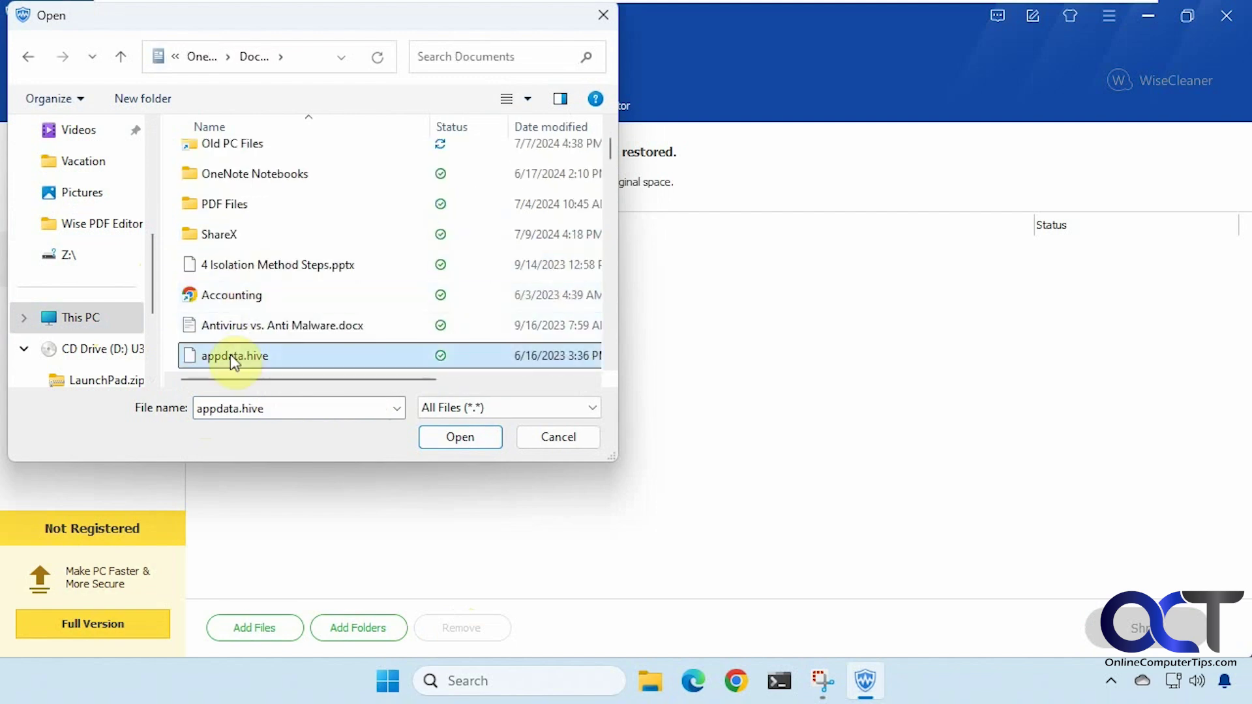
pyautogui.click(440, 436)
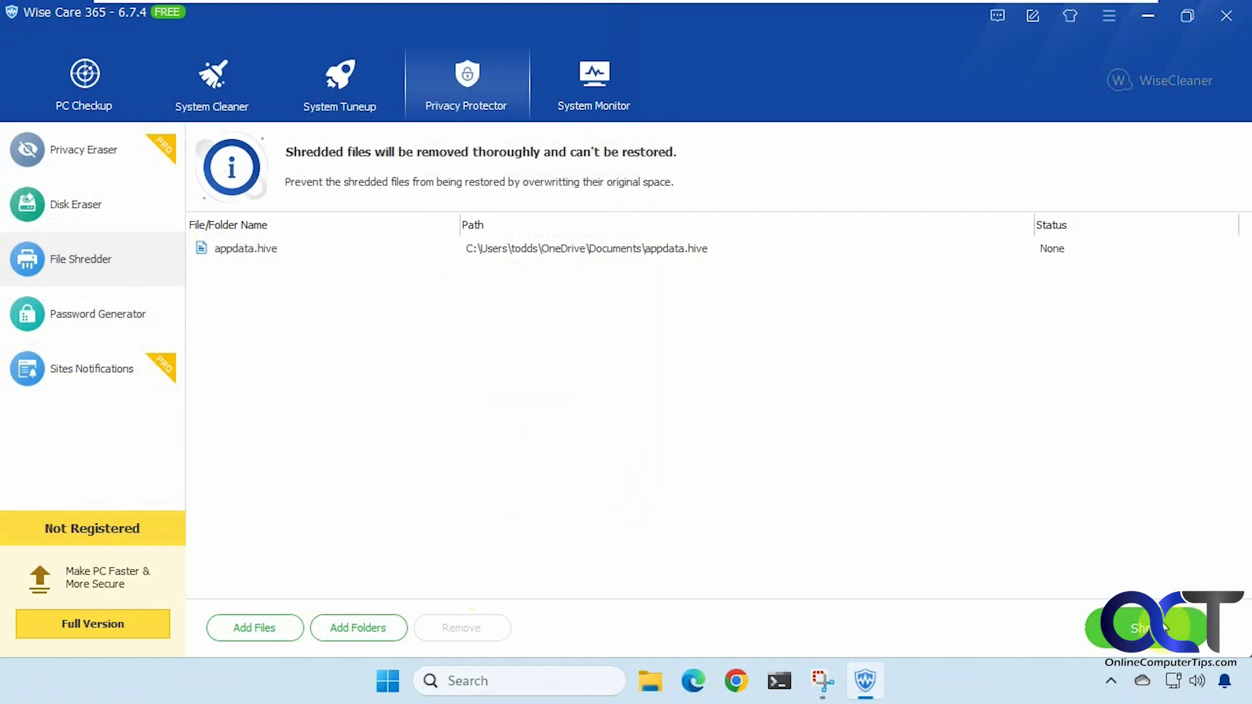
pyautogui.click(1138, 630)
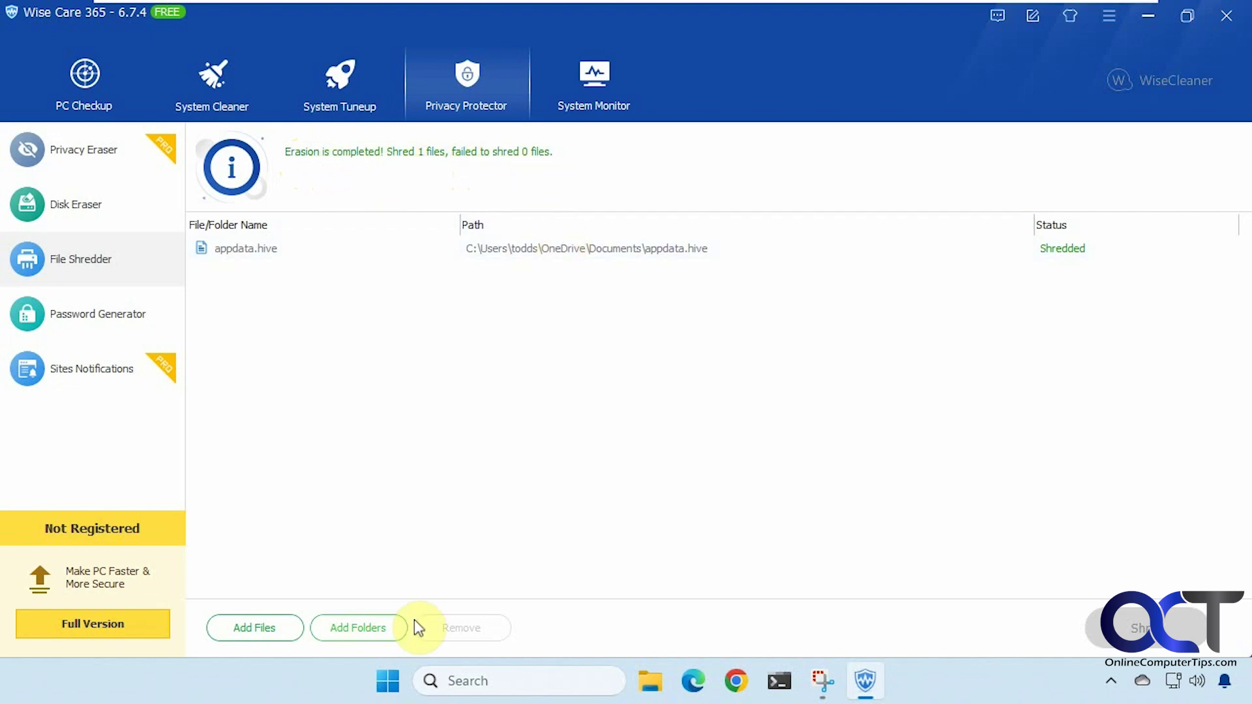
# View the Password Generator and site notification settings, then open the Process Monitor
pyautogui.click(122, 320)
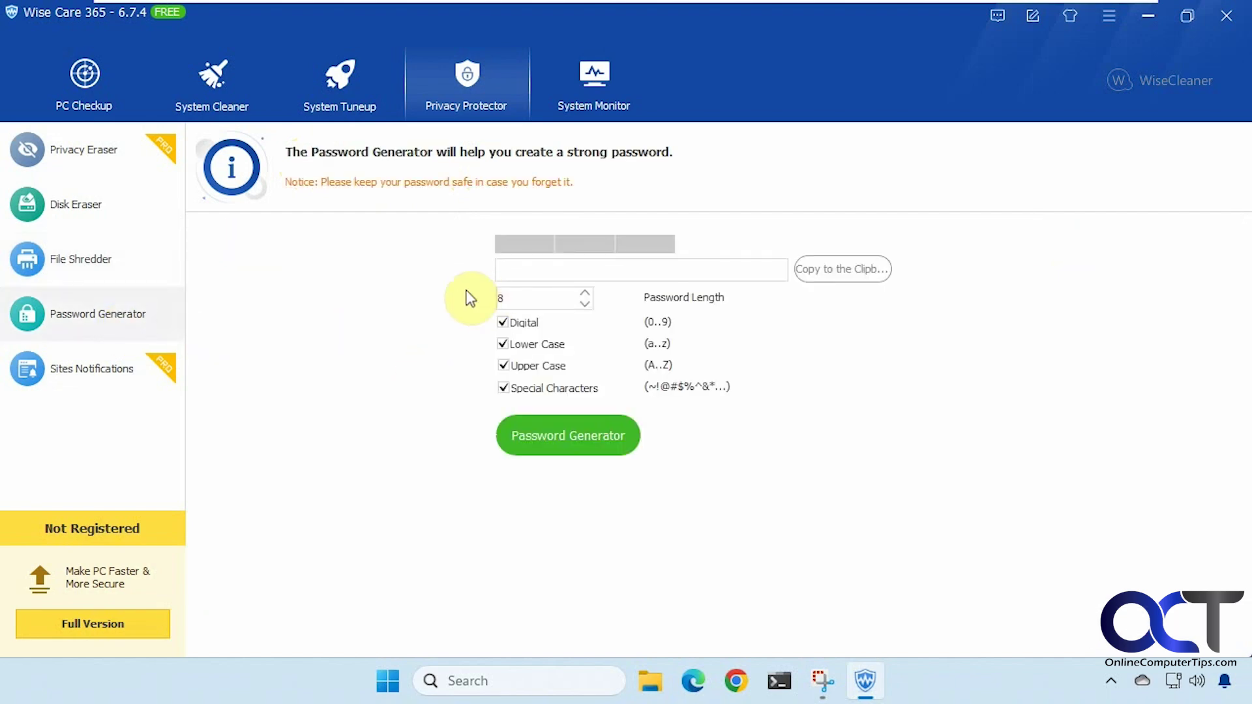
pyautogui.click(98, 377)
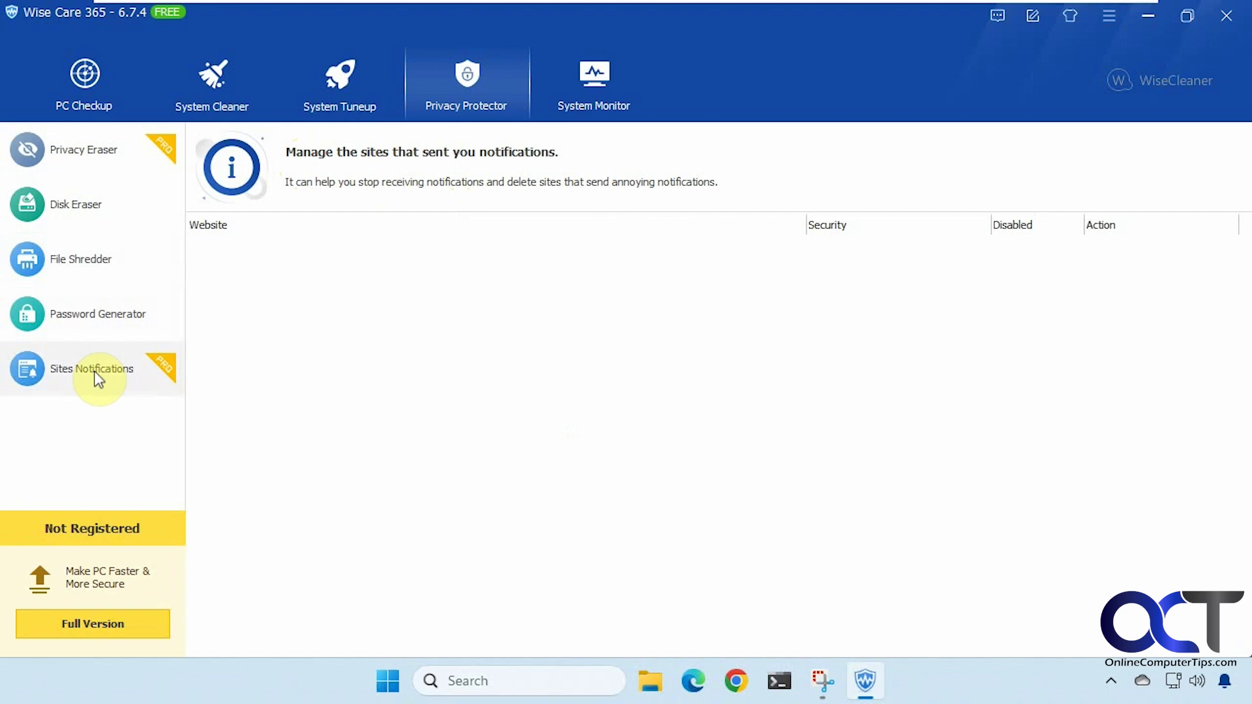
pyautogui.click(596, 77)
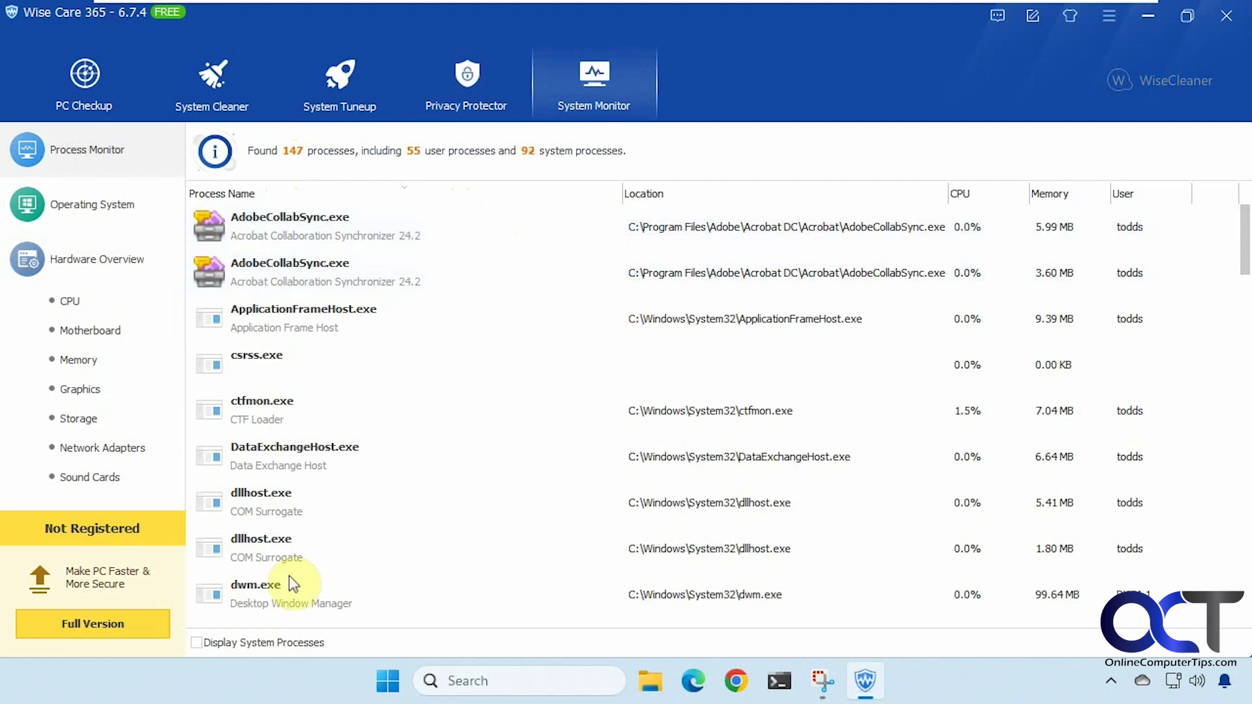
# Toggle Display System Processes on and off, then scroll through the user processes
pyautogui.click(195, 642)
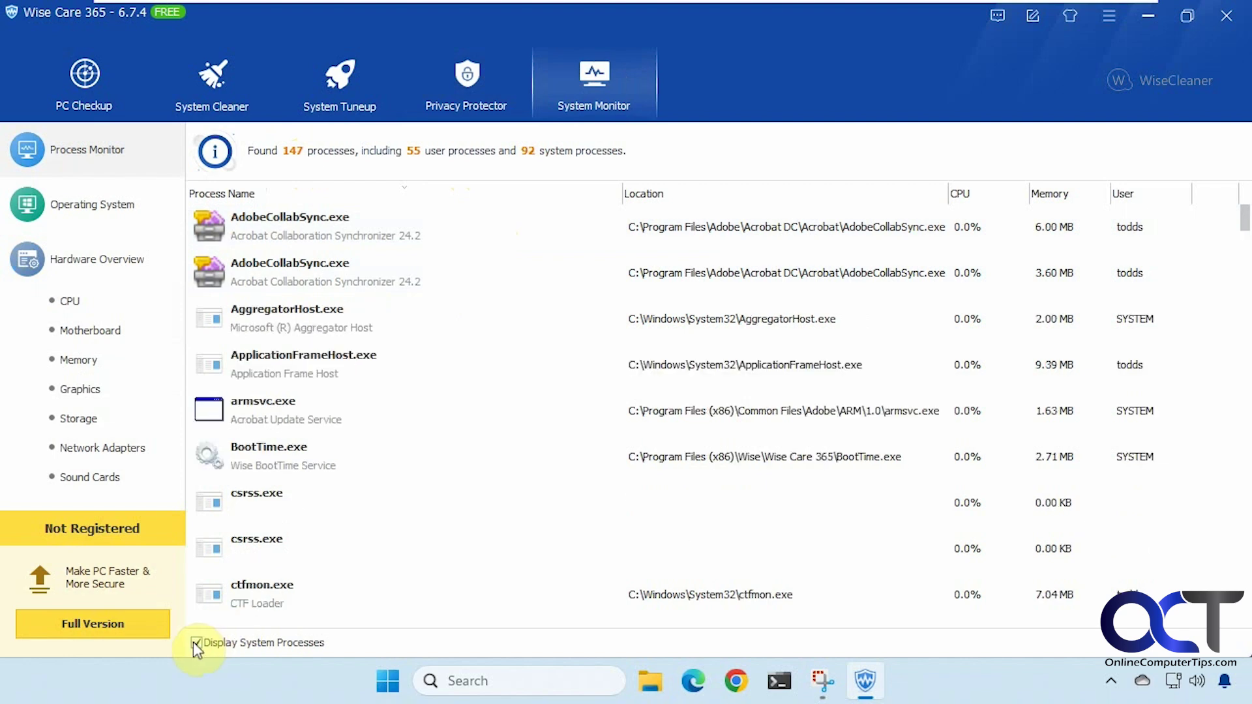
pyautogui.click(196, 642)
pyautogui.scroll(-5, 636, 326)
pyautogui.scroll(-10, 632, 325)
pyautogui.scroll(15, 627, 331)
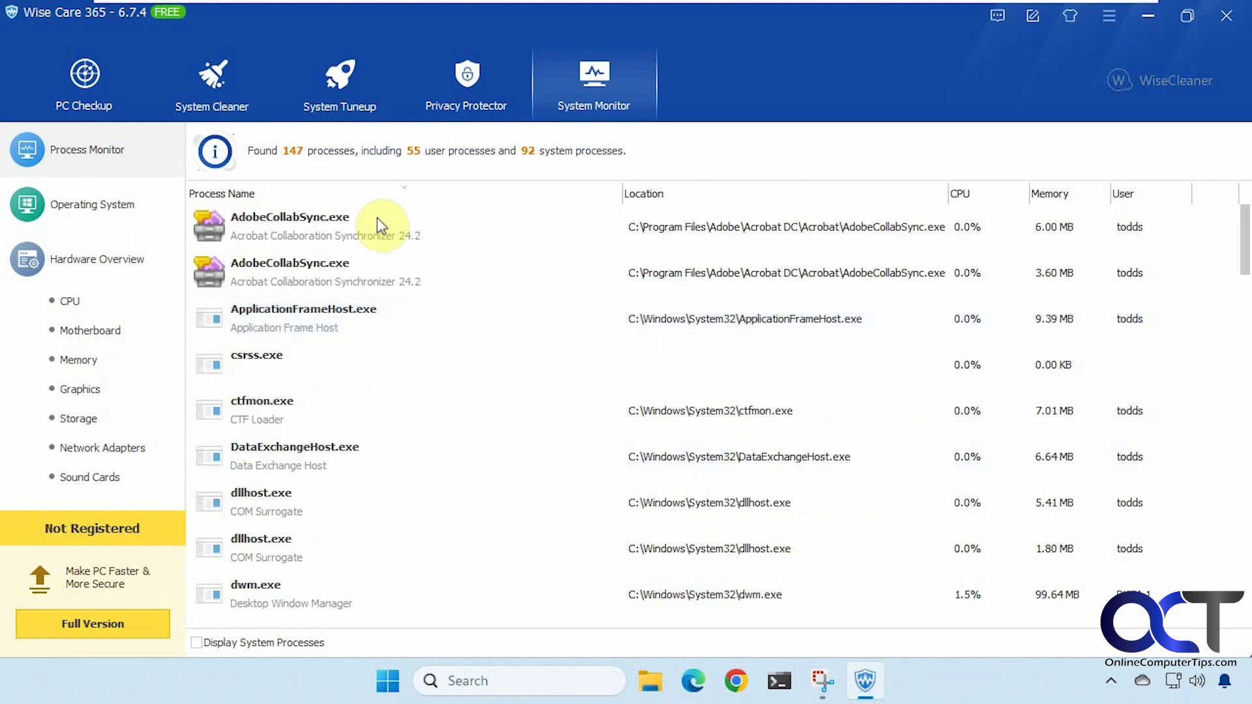
# Return to the PC Checkup results and fix all 9310 found issues
pyautogui.click(69, 91)
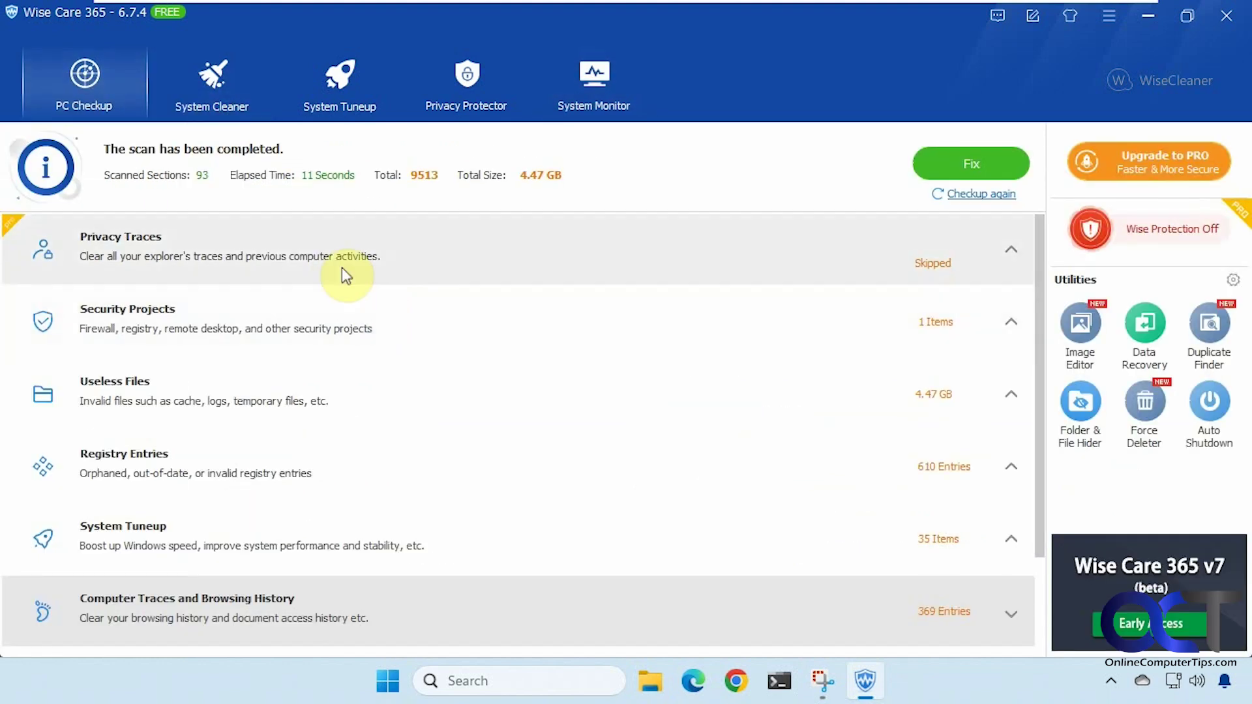
pyautogui.click(964, 163)
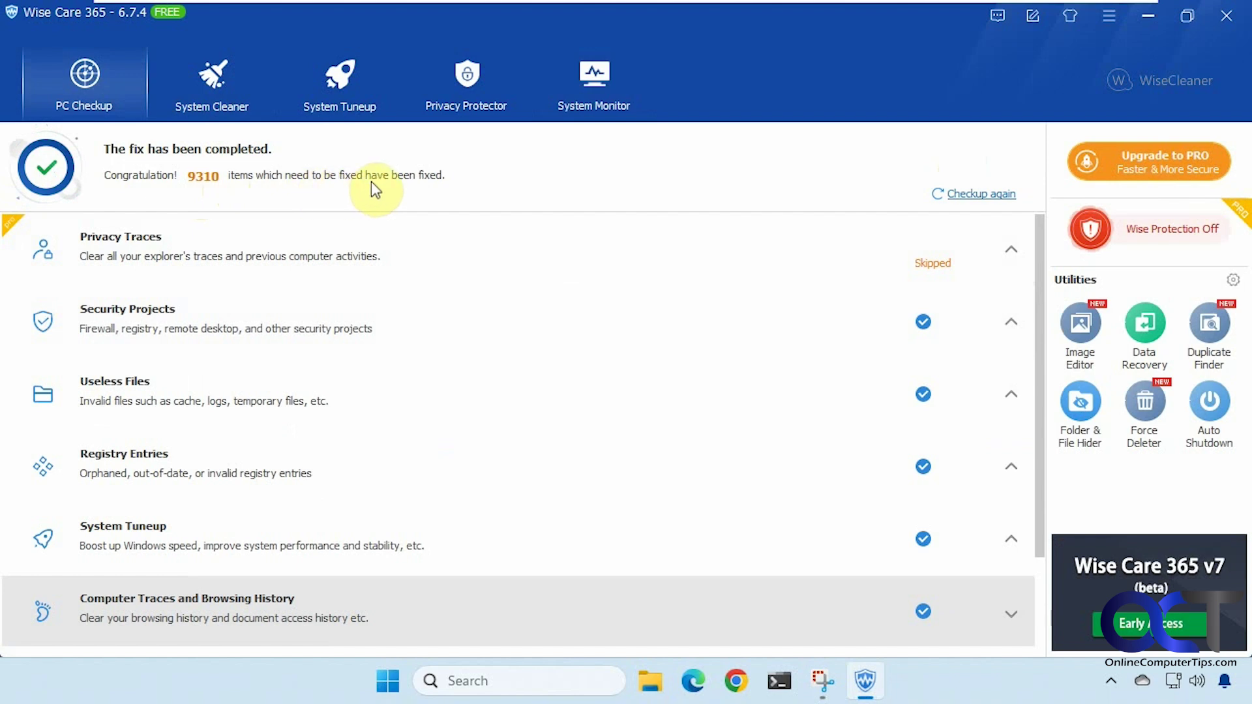
# Scan with Registry Cleaner and clean the 819 registry issues found
pyautogui.click(211, 88)
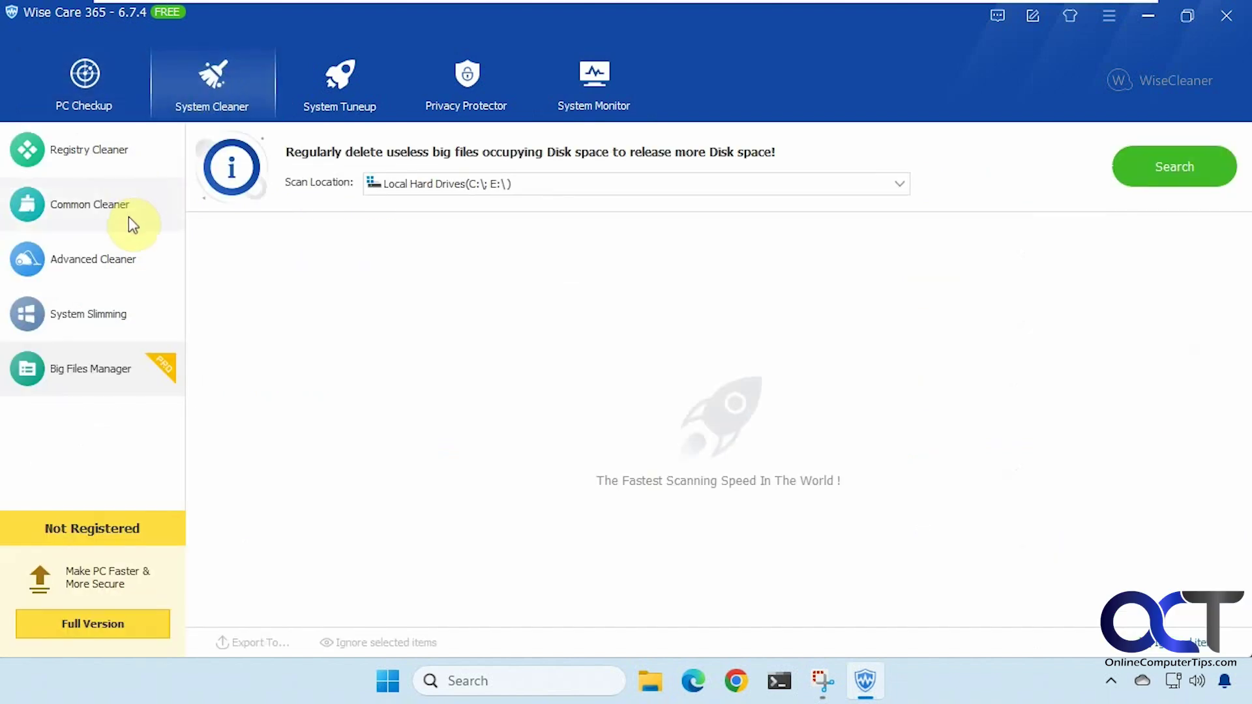
pyautogui.click(121, 157)
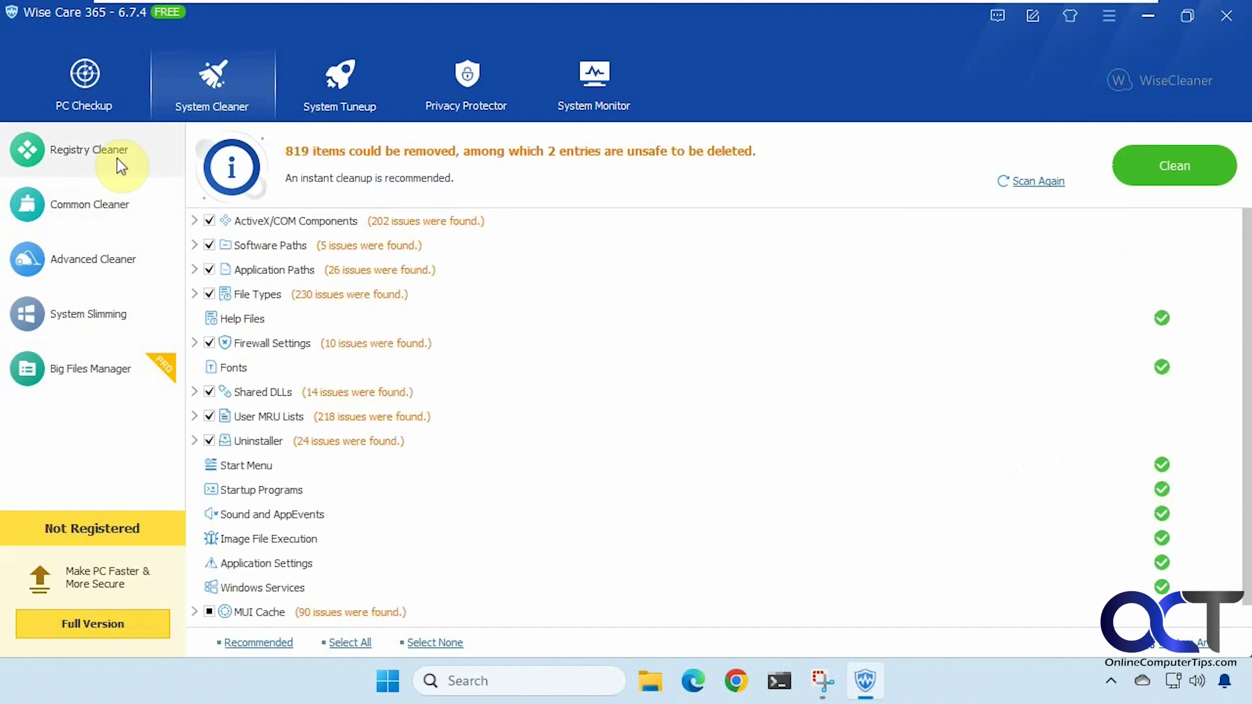
pyautogui.click(1163, 171)
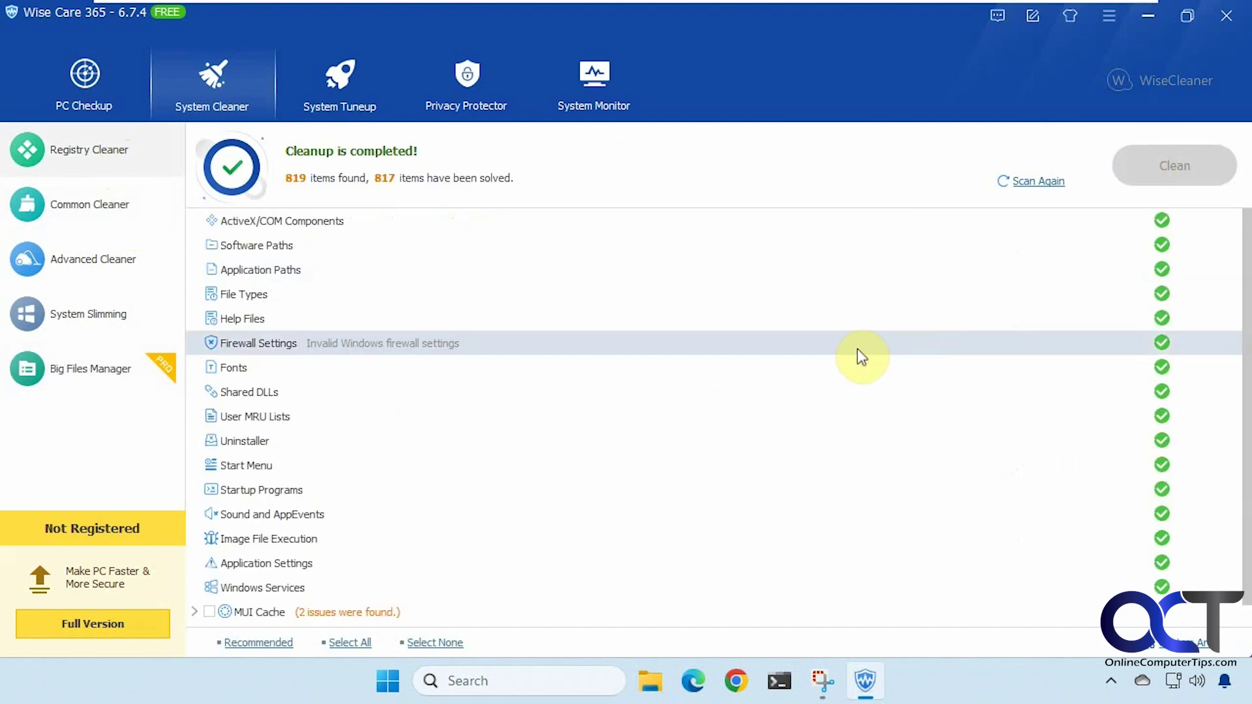
# Clean the junk files and traces in Common Cleaner, including the remaining 255
pyautogui.click(97, 208)
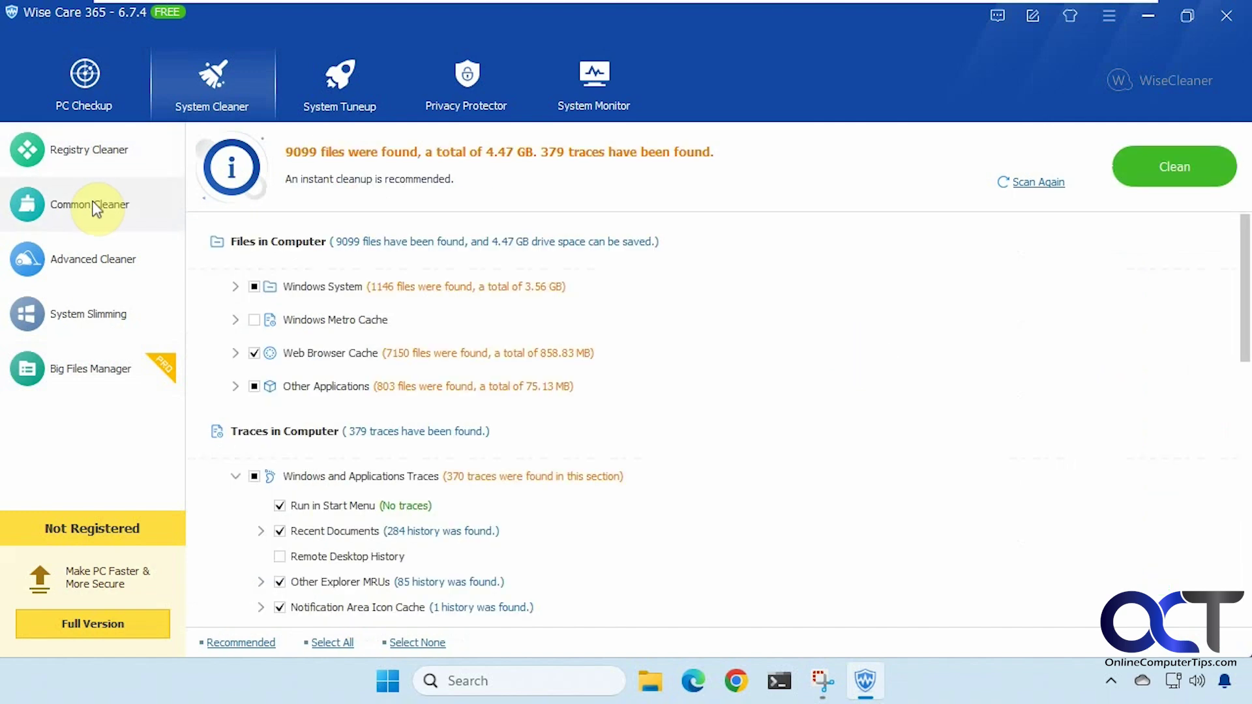
pyautogui.click(1113, 173)
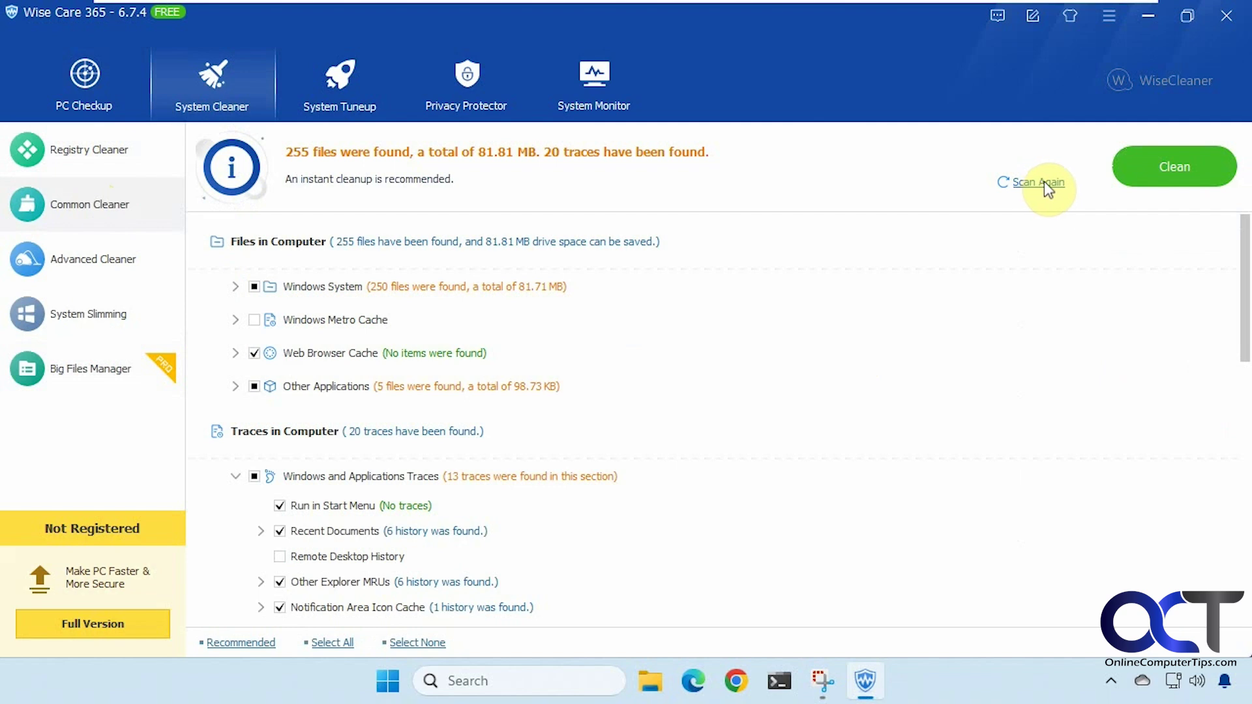
pyautogui.click(1196, 170)
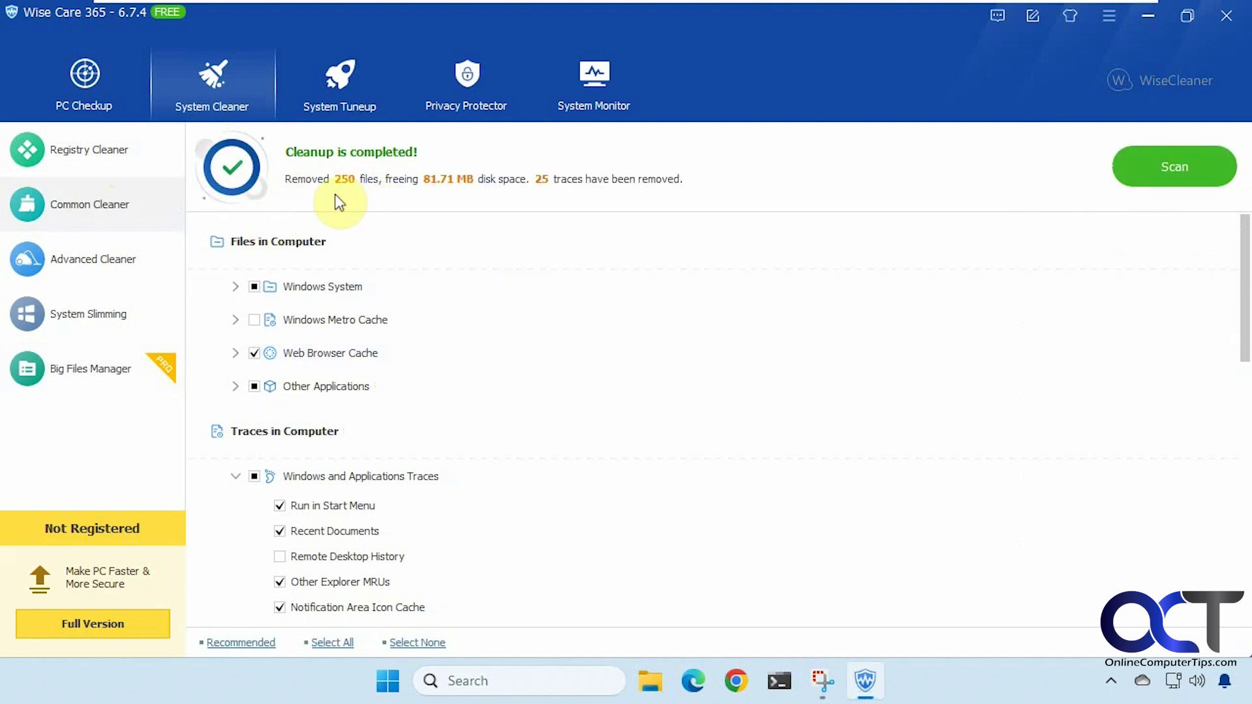
# Rescan Advanced Cleaner, delete its 36 files, then view System Slimming and System Tuneup
pyautogui.click(127, 263)
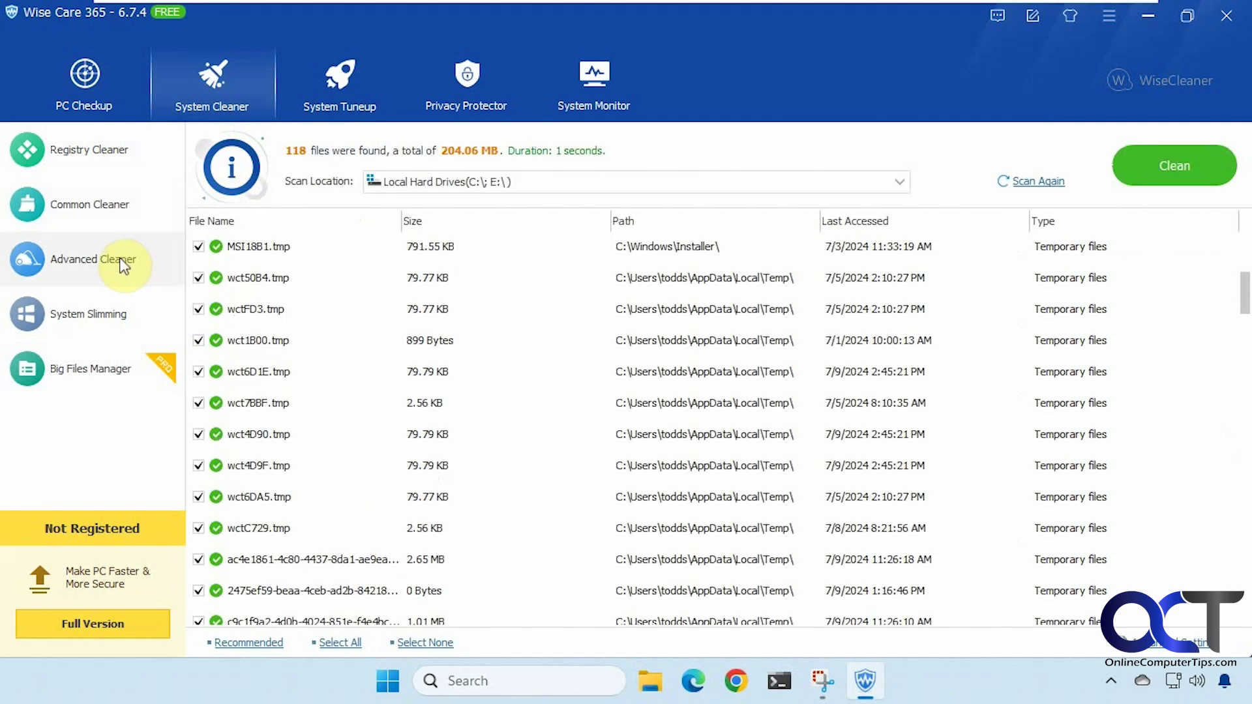
pyautogui.click(1035, 182)
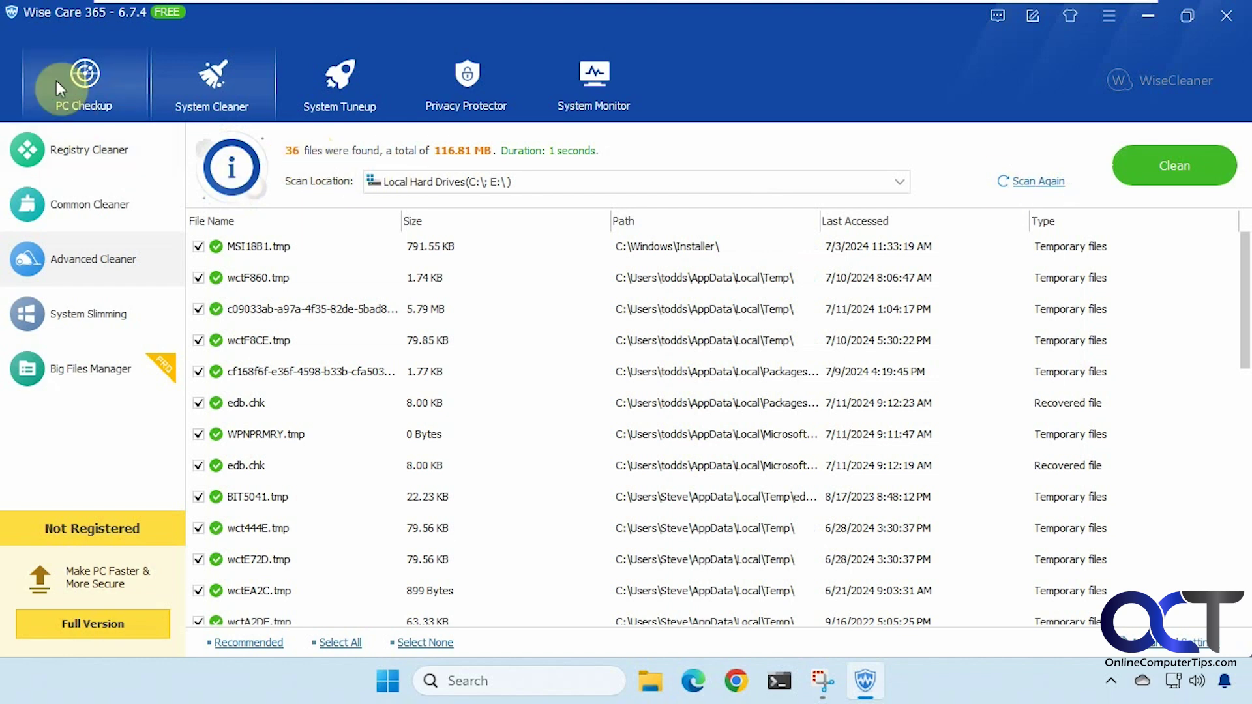
pyautogui.click(1140, 167)
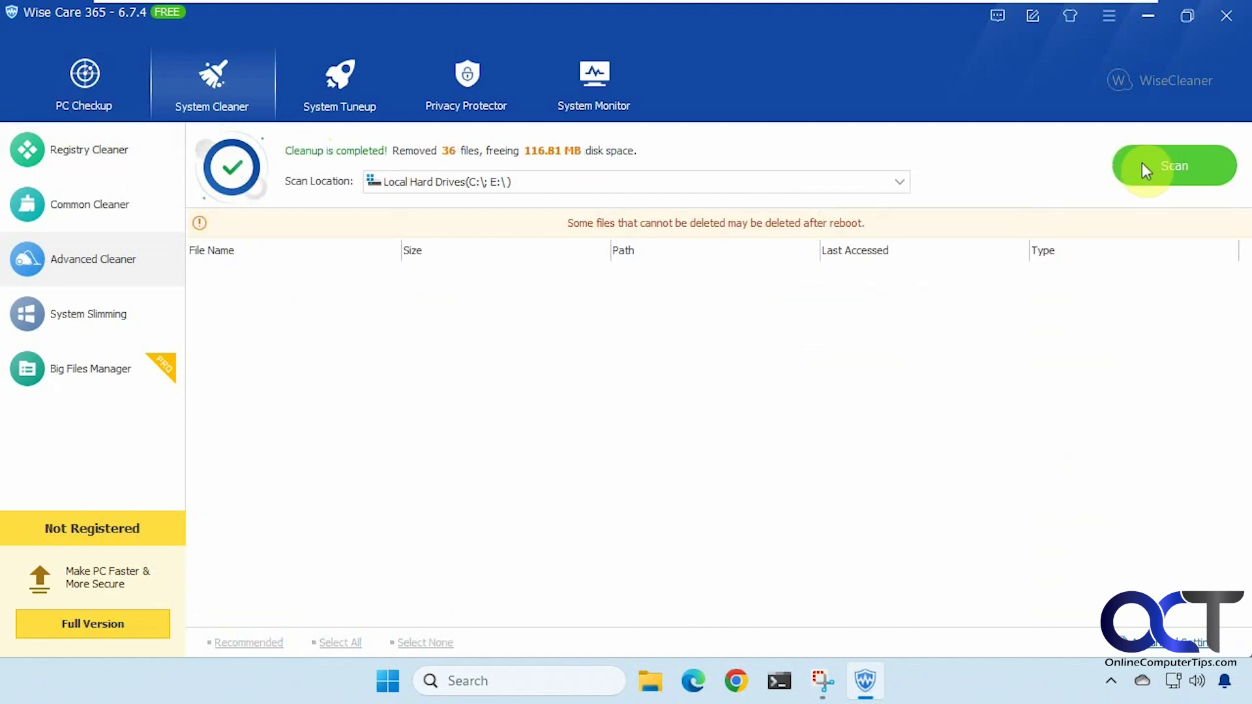
pyautogui.click(240, 325)
pyautogui.click(89, 314)
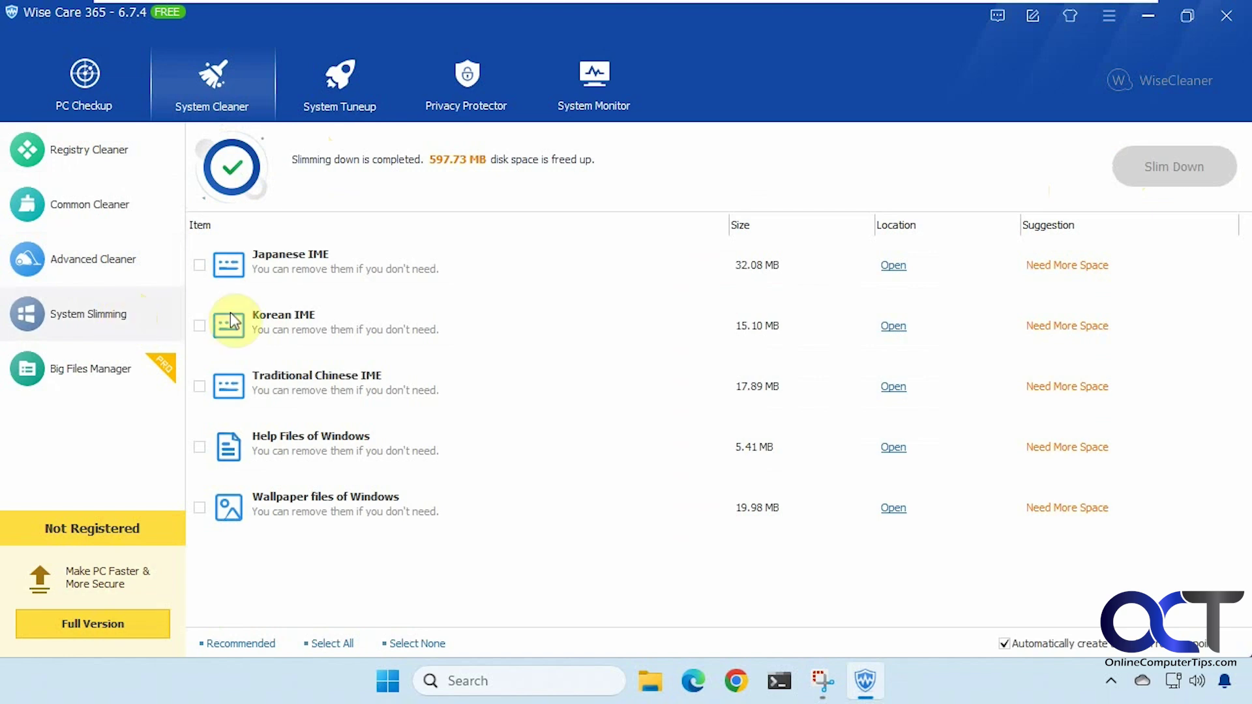
pyautogui.click(327, 95)
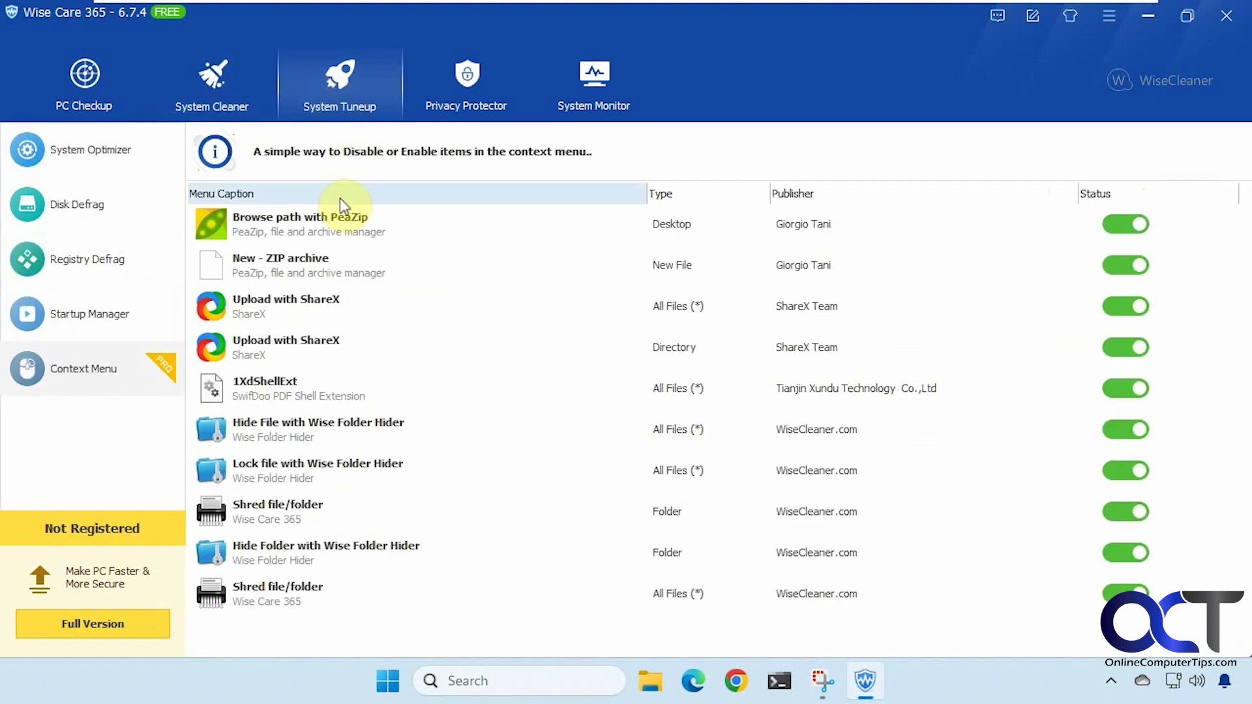
# Optimize all 35 System Optimizer items and view Registry Defrag's 1.01% optimization rate
pyautogui.click(131, 155)
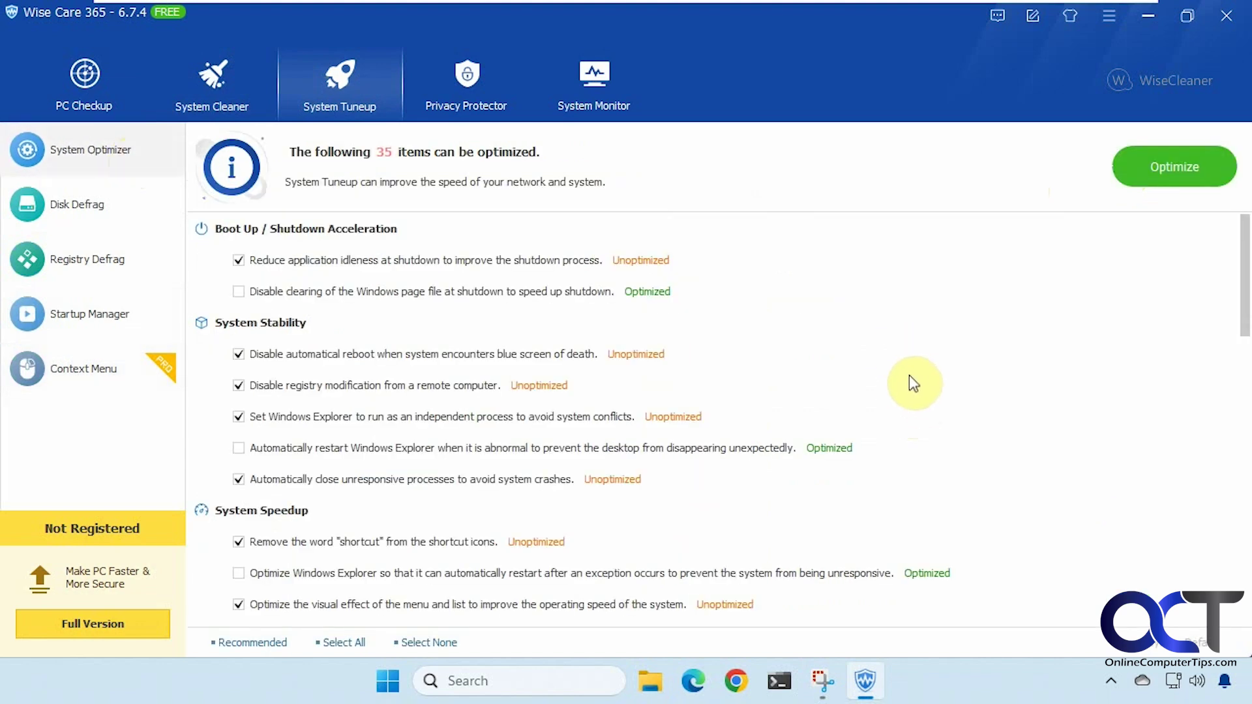
pyautogui.scroll(-6, 910, 376)
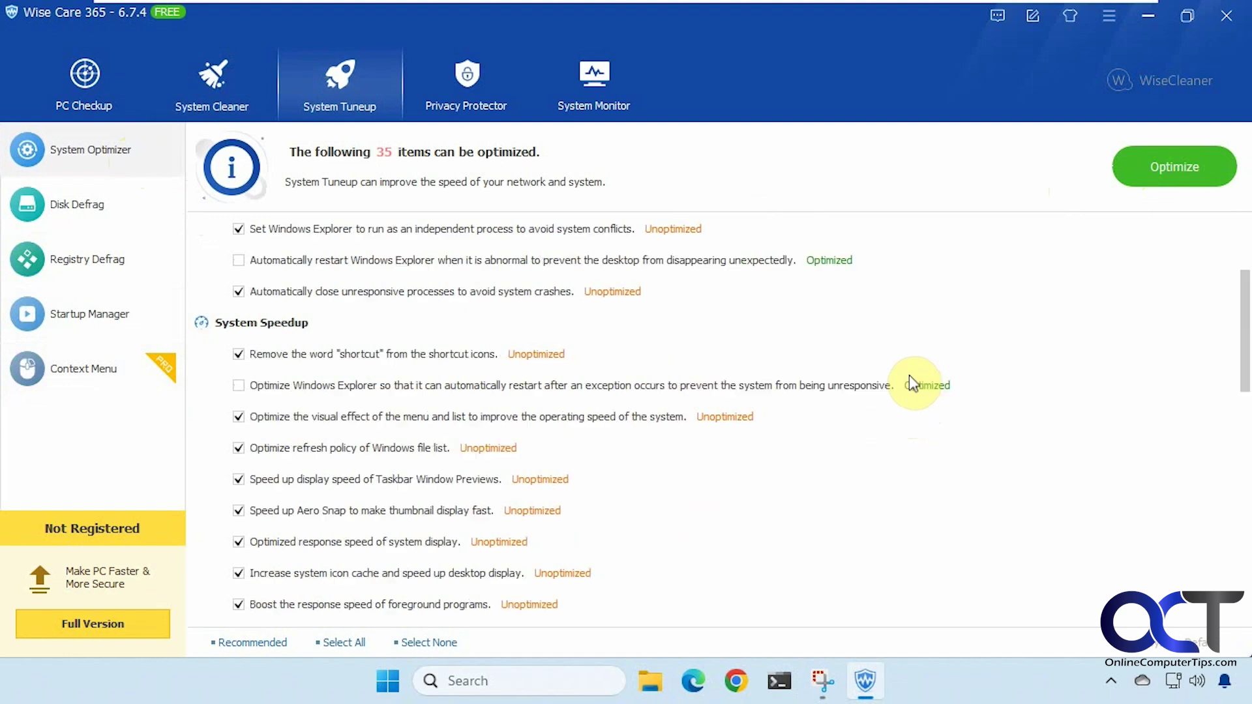
pyautogui.scroll(4, 910, 377)
pyautogui.scroll(2, 909, 377)
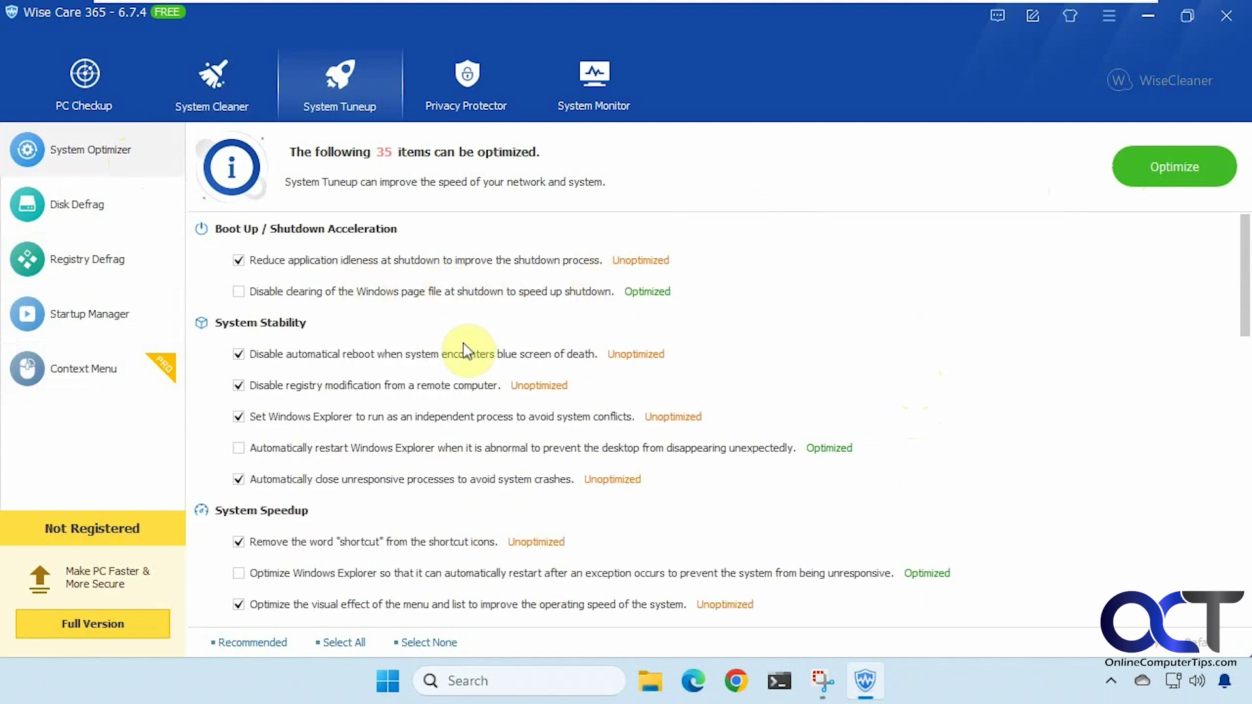
pyautogui.click(1149, 174)
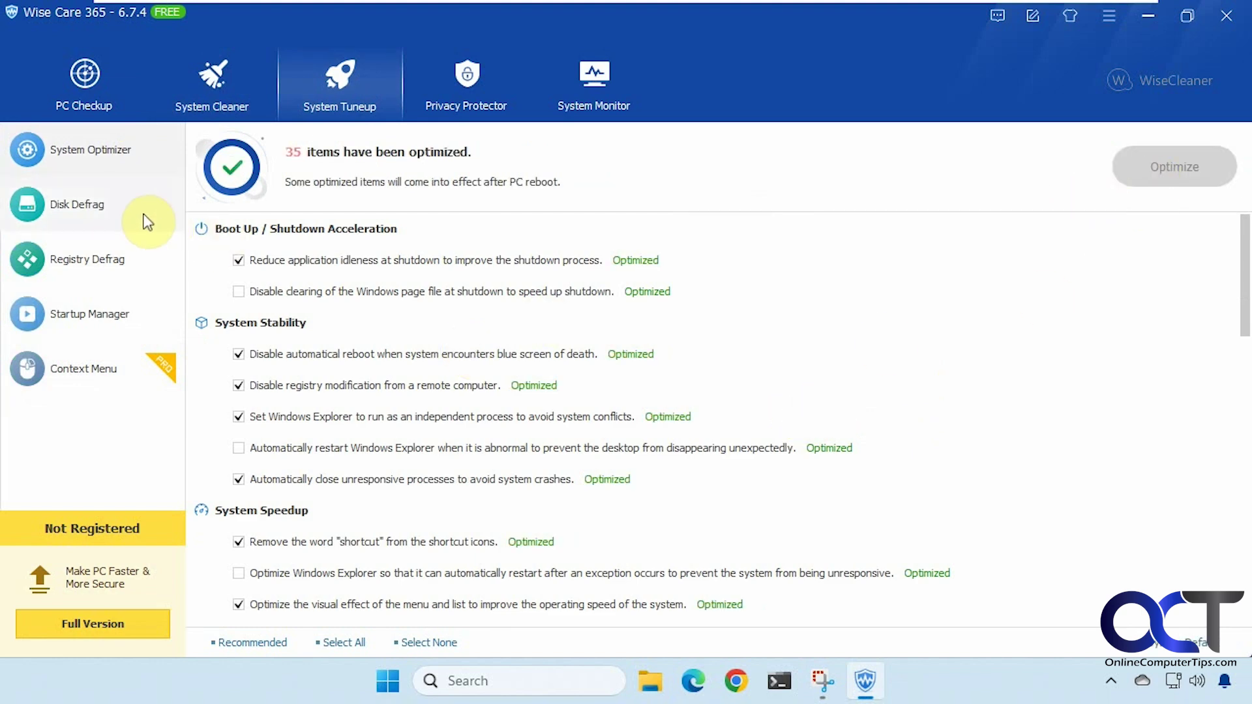
pyautogui.click(118, 254)
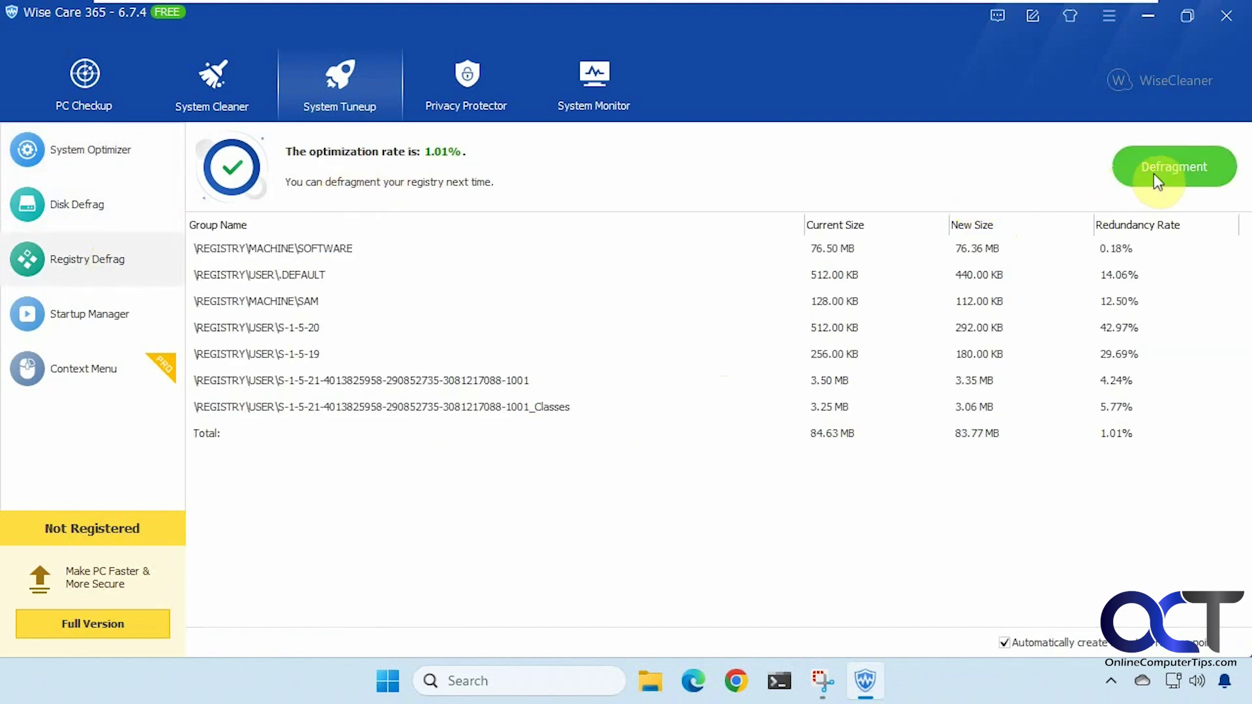
# Browse Startup Manager and each Privacy Protector page, then reopen the Process Monitor
pyautogui.click(85, 311)
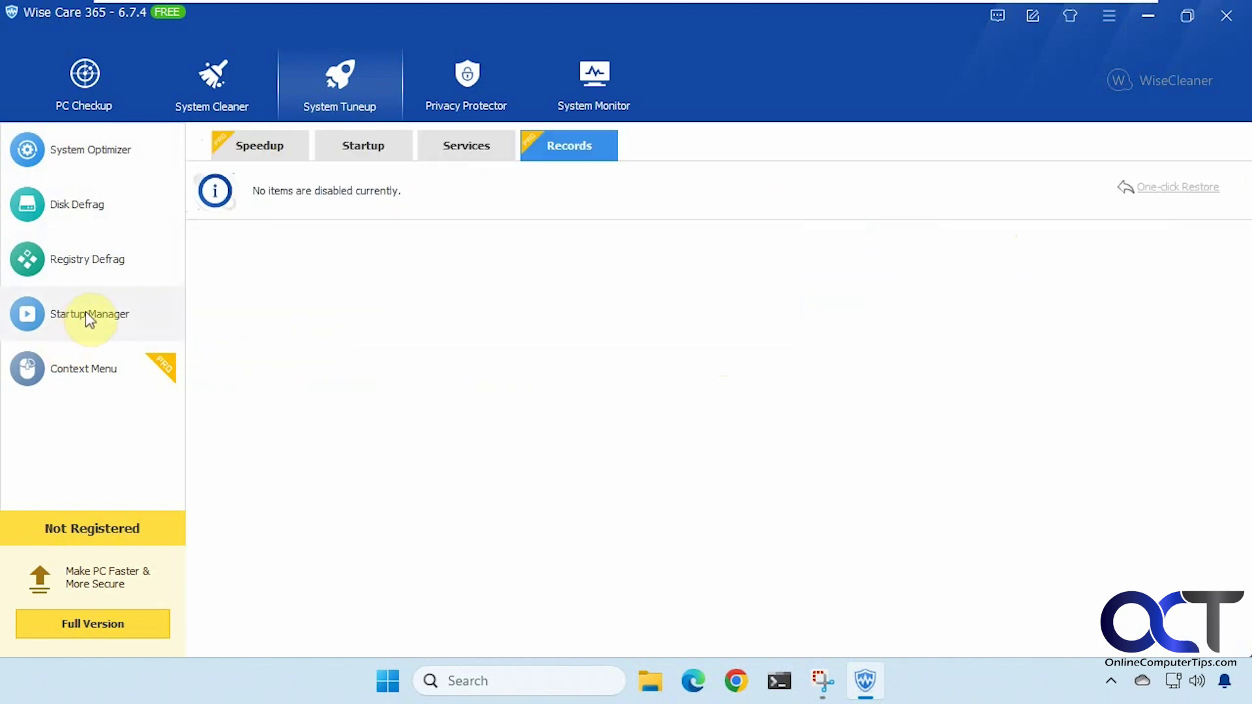
pyautogui.click(450, 106)
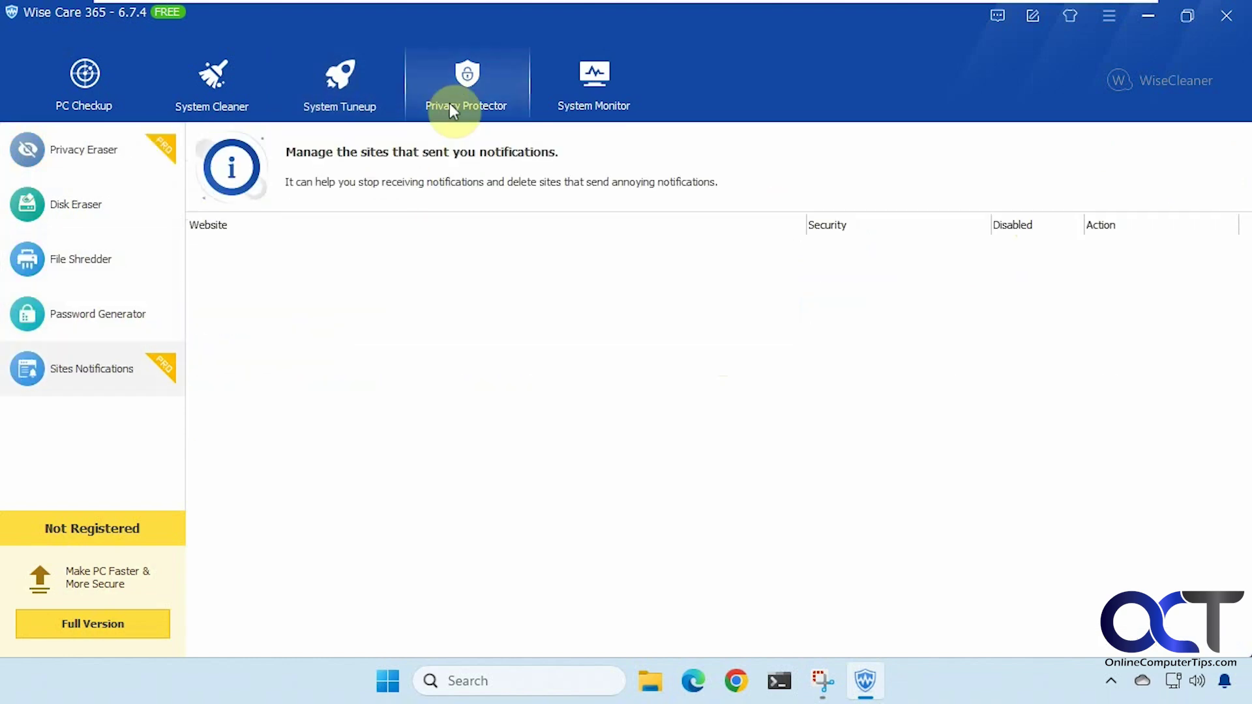
pyautogui.click(83, 163)
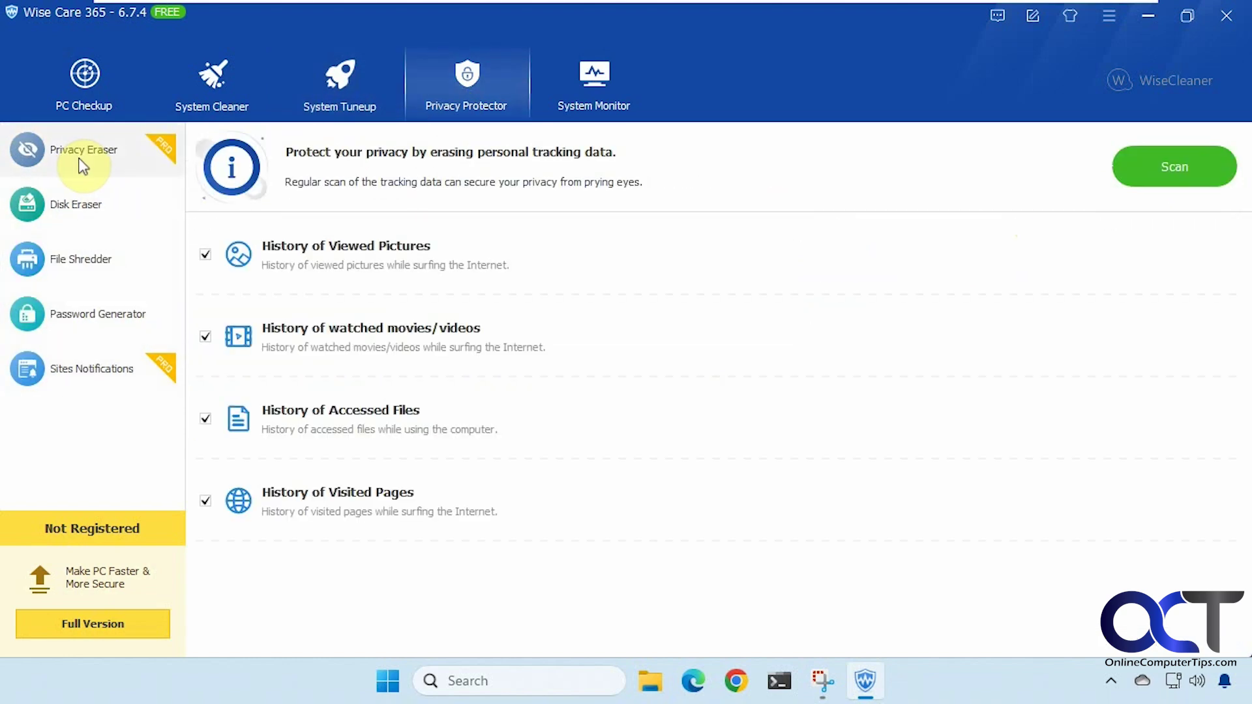
pyautogui.click(95, 202)
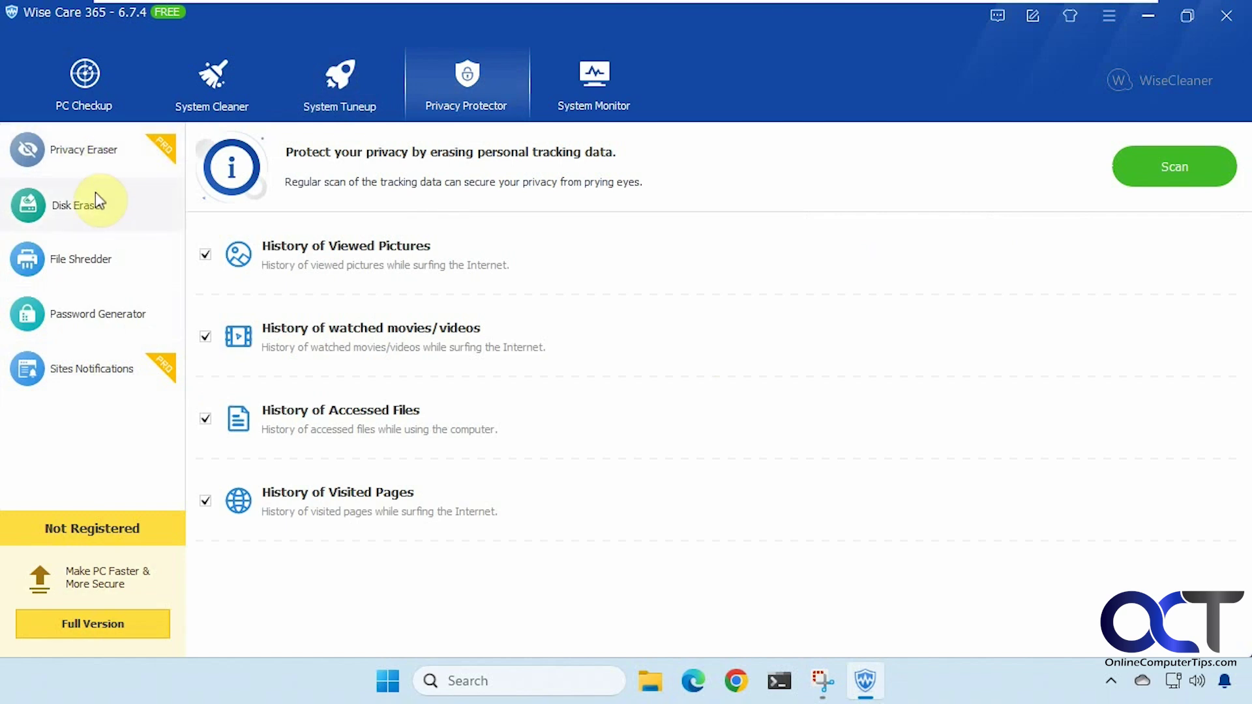
pyautogui.click(115, 247)
pyautogui.click(104, 303)
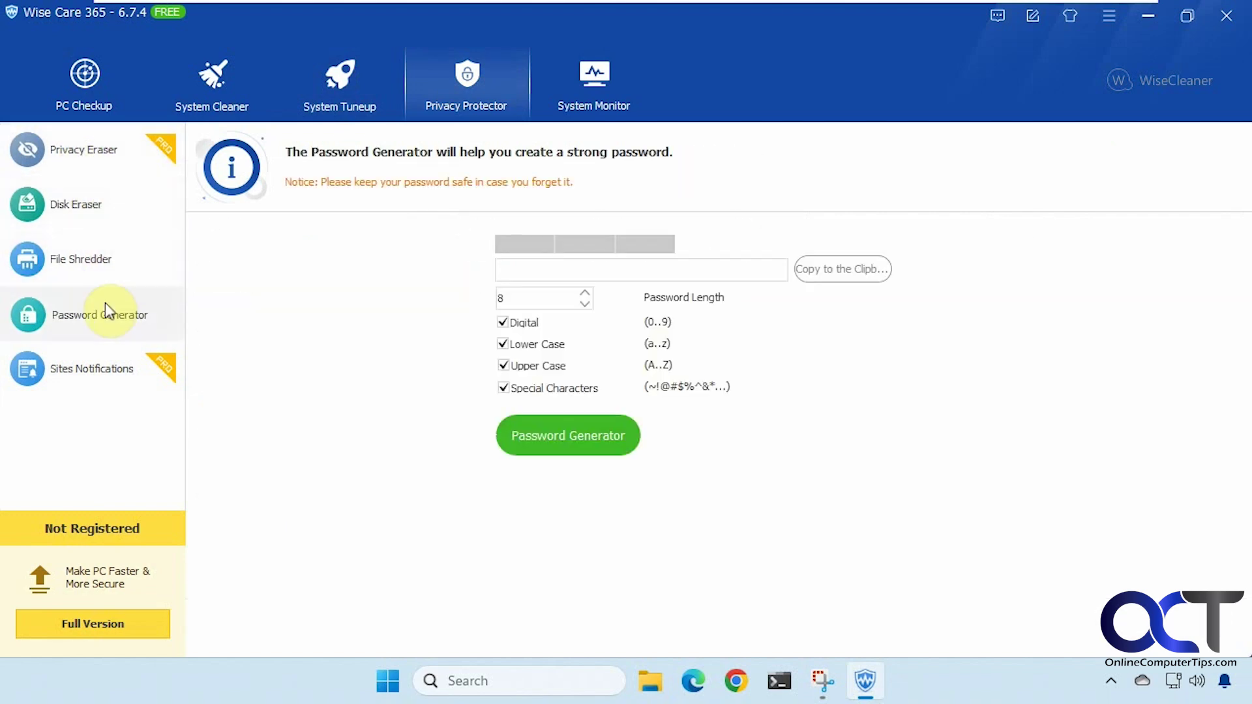
pyautogui.click(589, 101)
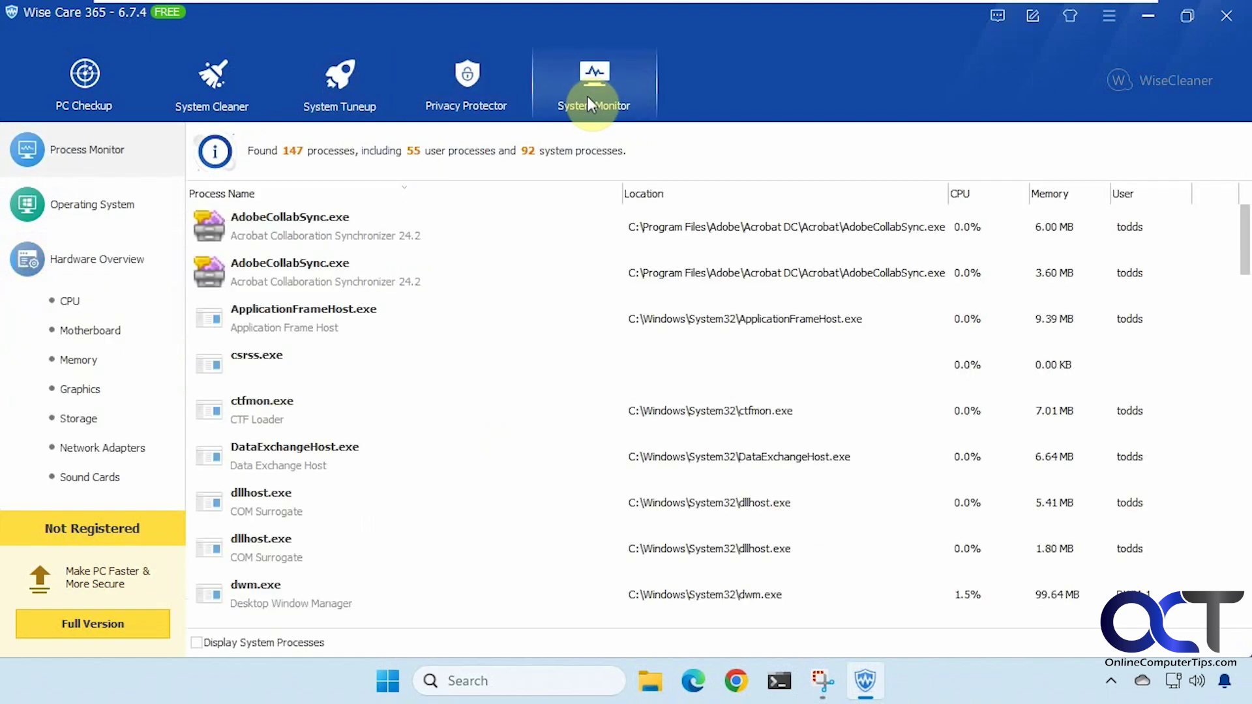
# Revisit PC Checkup results, then review the 35 optimized items in System Optimizer
pyautogui.click(106, 89)
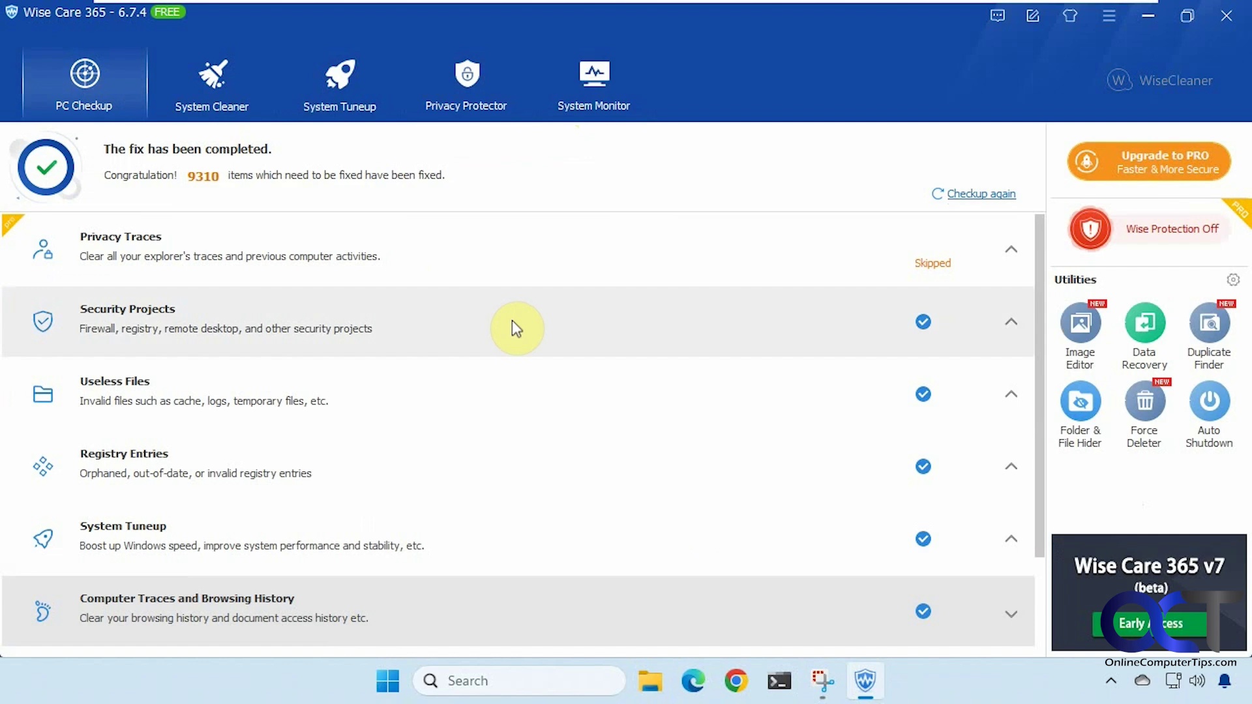
pyautogui.click(340, 96)
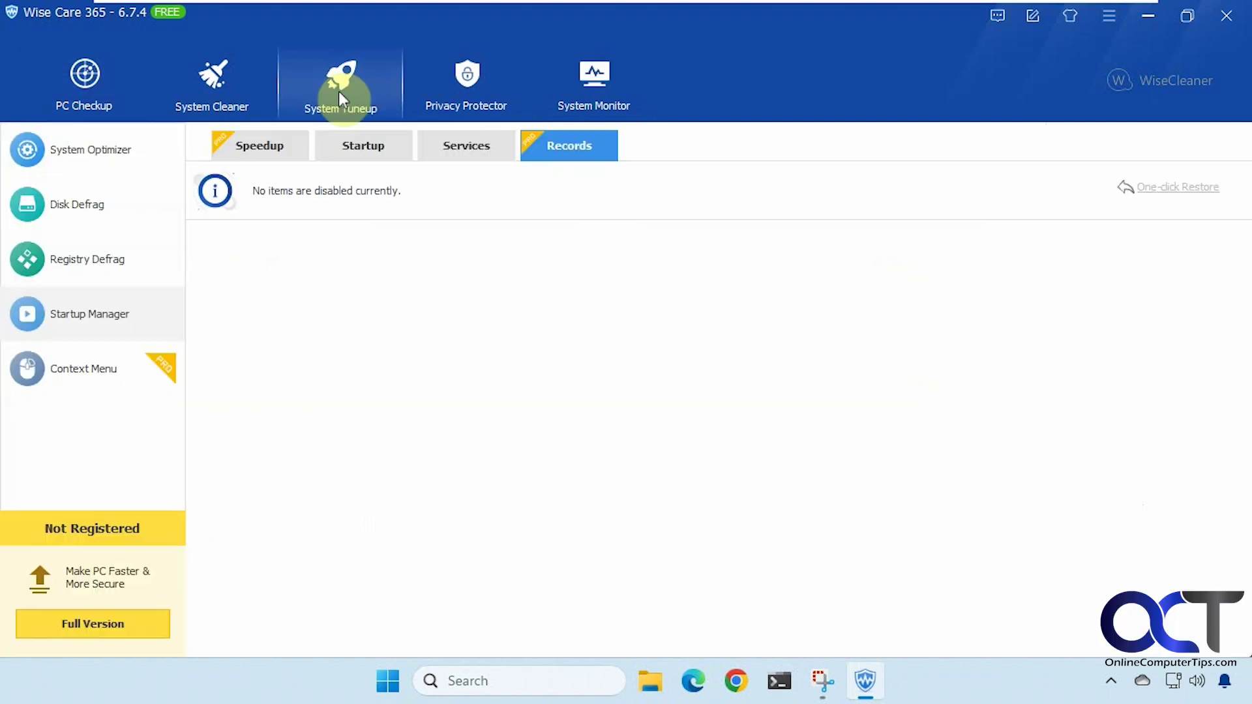
pyautogui.click(56, 142)
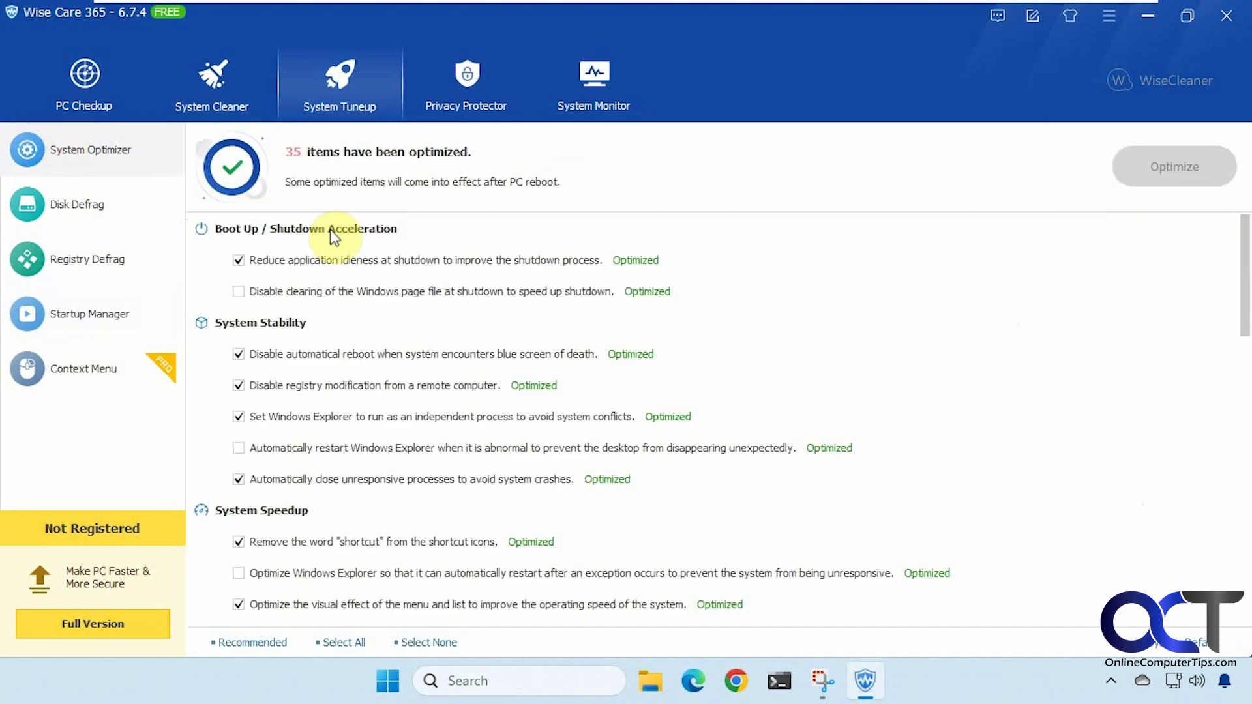